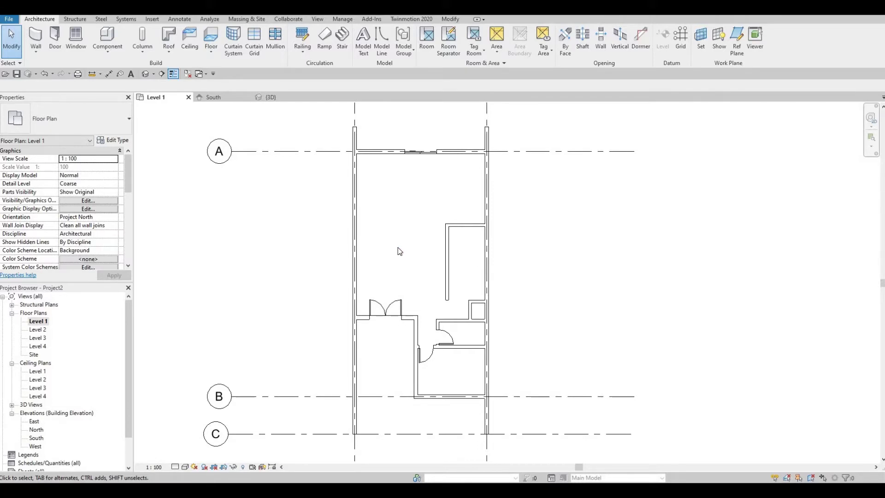
- Align the exterior wall at the double doors to the neighbouring interior wall's face
scroll(400, 251, "down", 1)
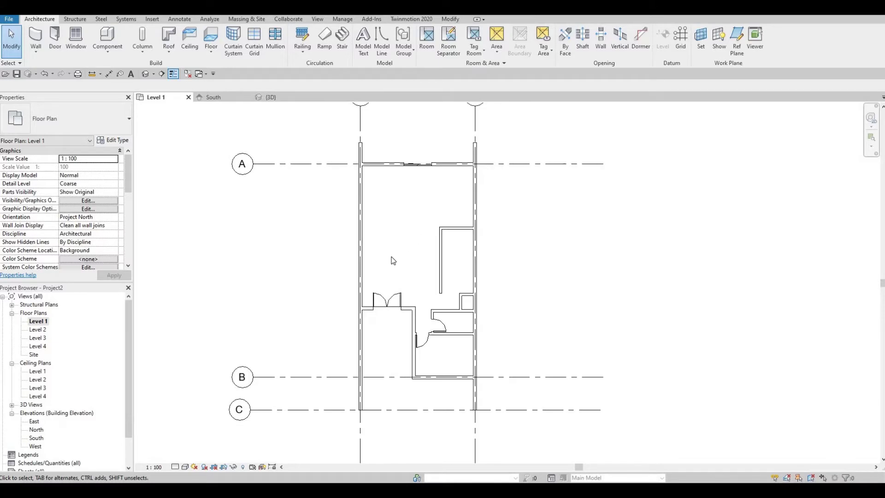
middle_click_drag(385, 266, 364, 282)
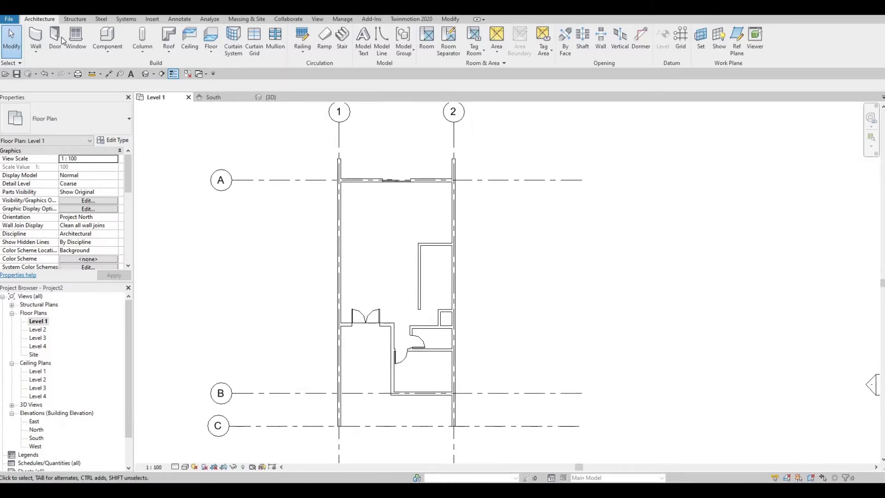
left_click(449, 19)
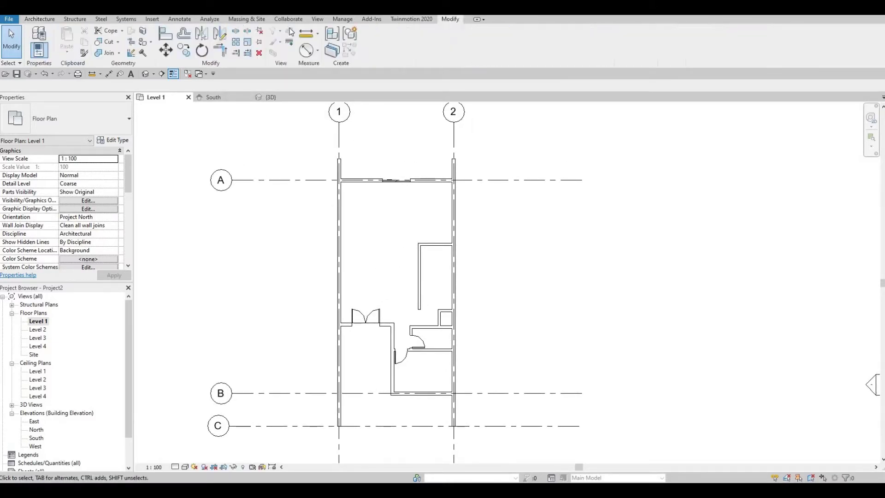
left_click(166, 37)
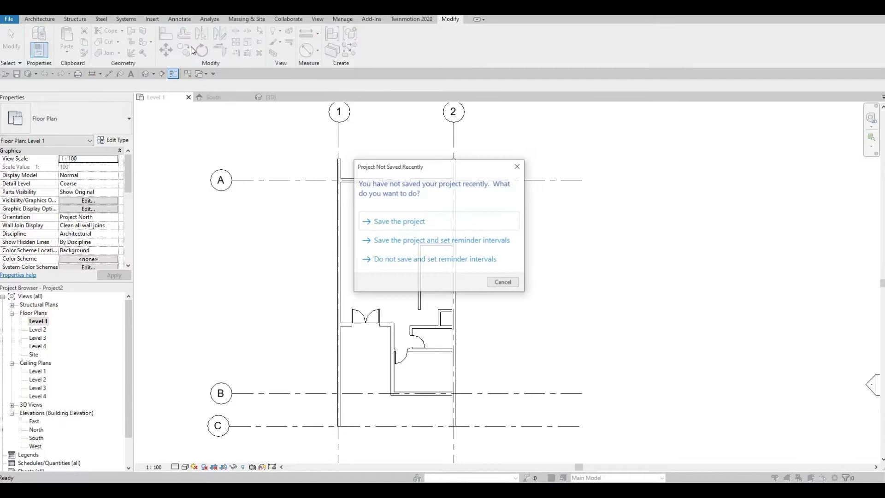
key("Escape")
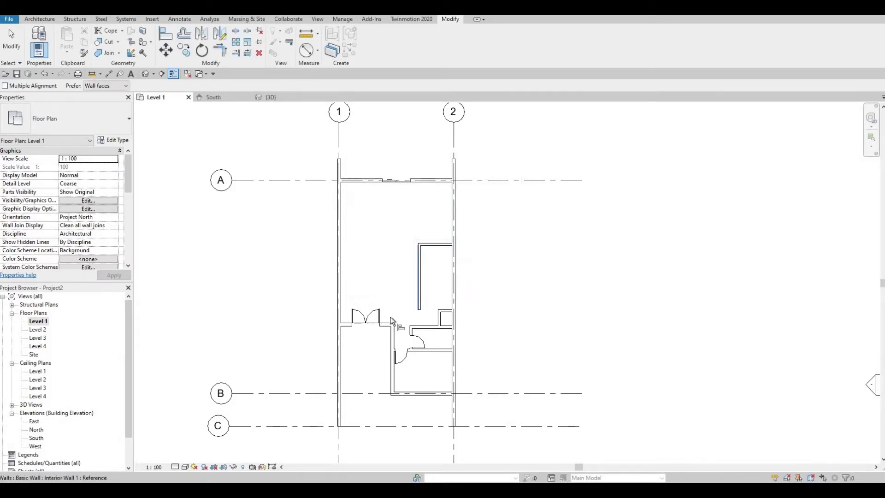
scroll(451, 341, "up", 4)
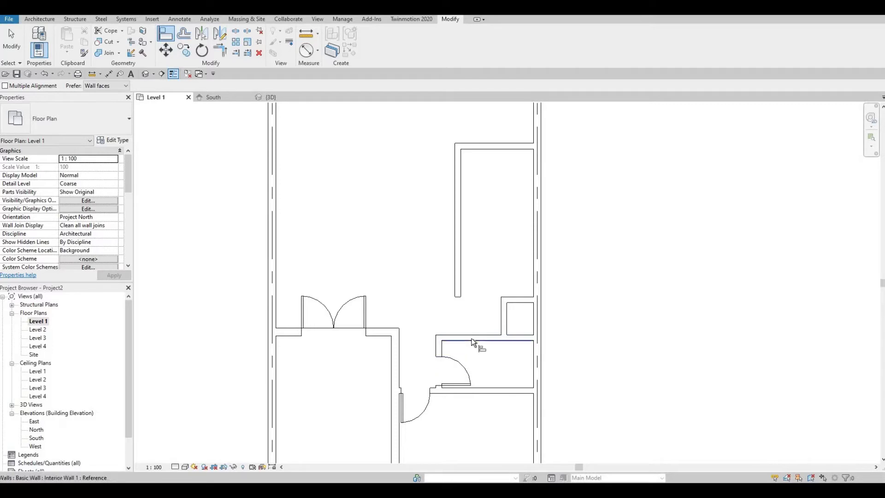
left_click(469, 335)
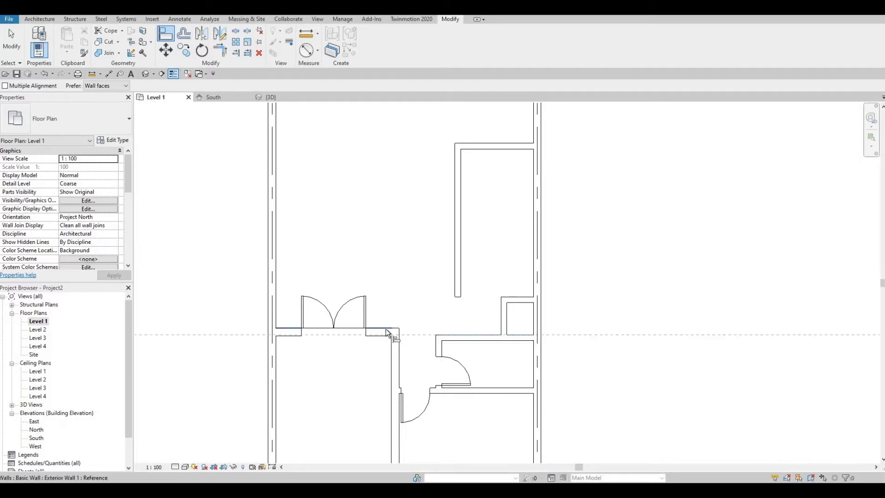
left_click(386, 328)
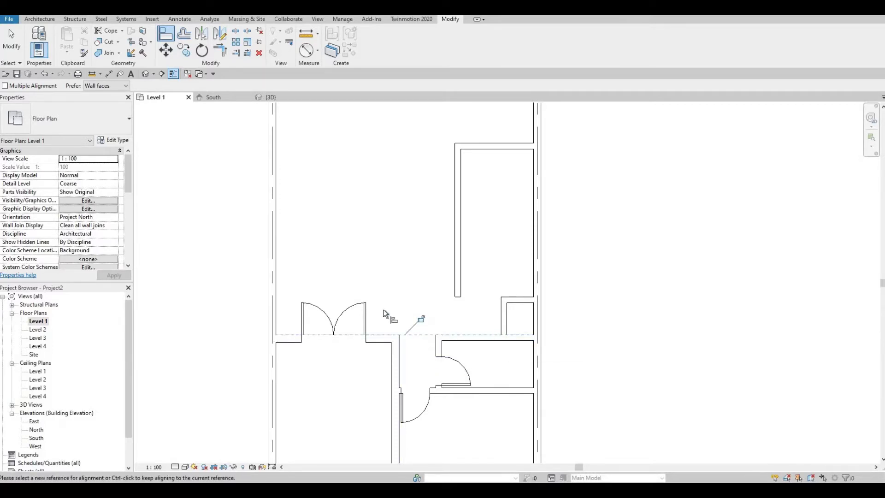
key("Escape")
key("Escape")
scroll(386, 309, "down", 4)
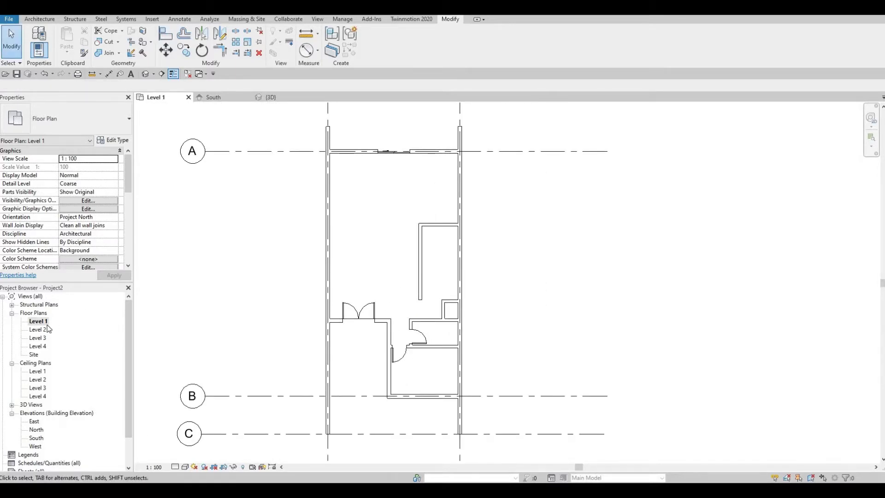
- Open the Level 2 floor plan and bring its View Range property into view
double_click(33, 329)
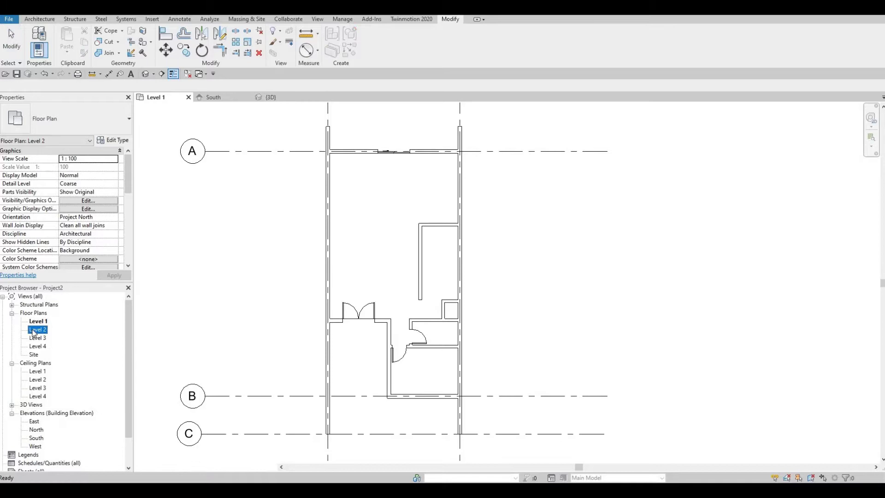
middle_click_drag(290, 245, 316, 233)
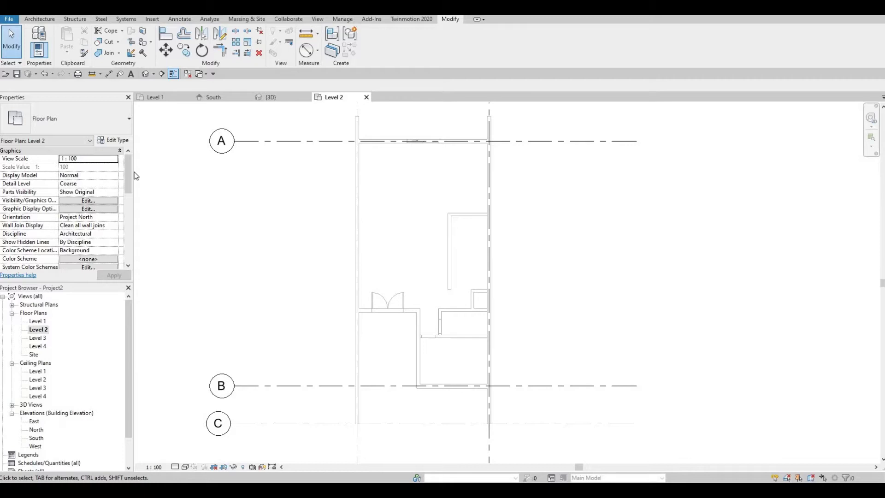
left_click_drag(128, 185, 125, 231)
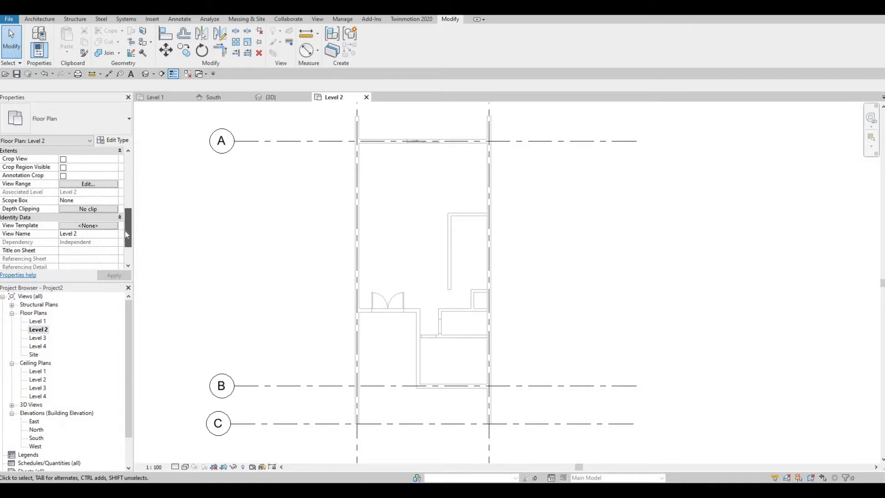
scroll(126, 222, "up", 1)
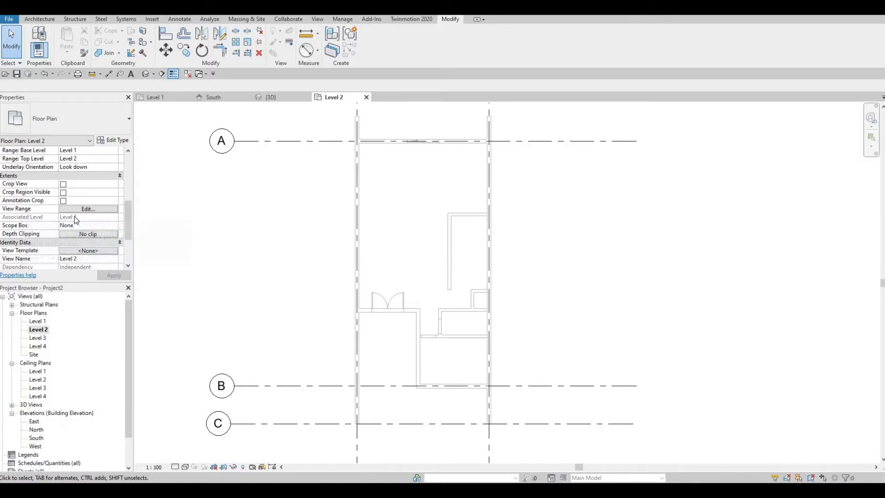
- Set View Range Top, Bottom and View Depth to Unlimited with a 100000 cut plane offset
left_click(92, 209)
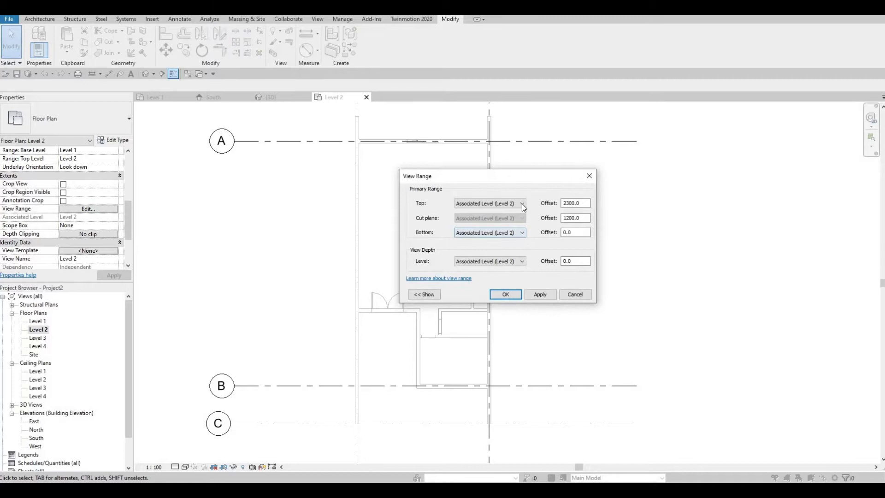
left_click(523, 204)
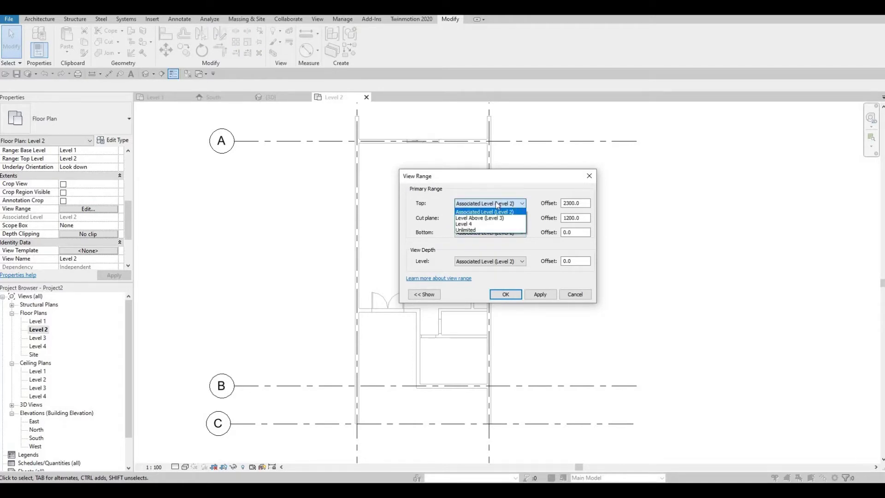
left_click(517, 206)
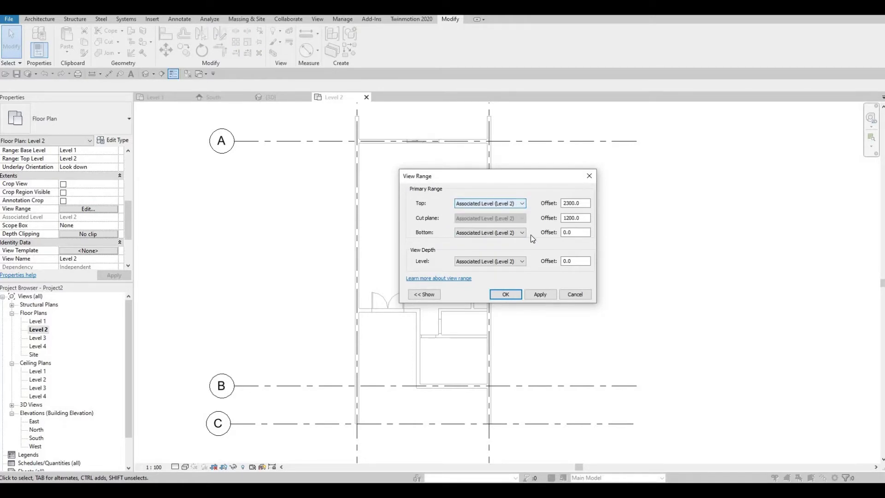
left_click(565, 233)
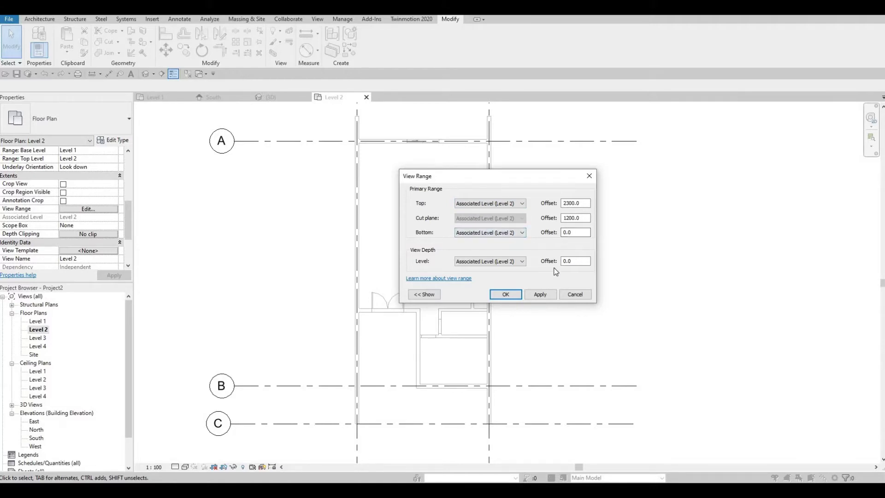
left_click(524, 261)
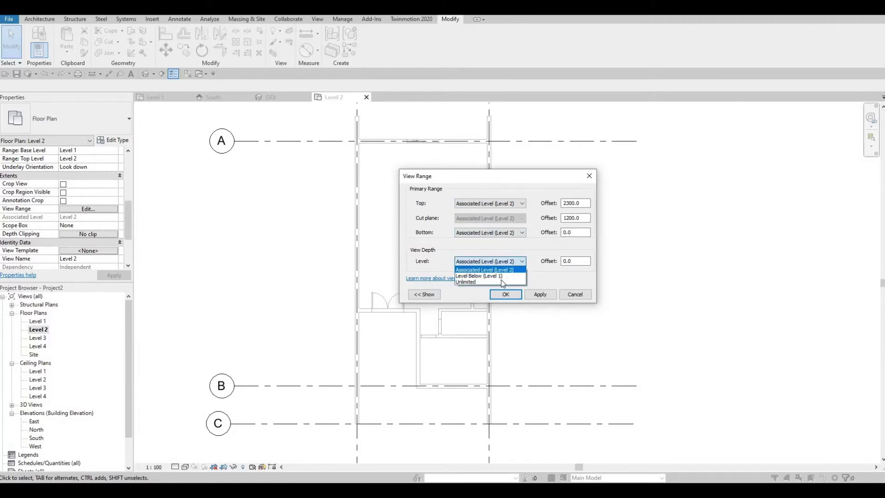
left_click(502, 281)
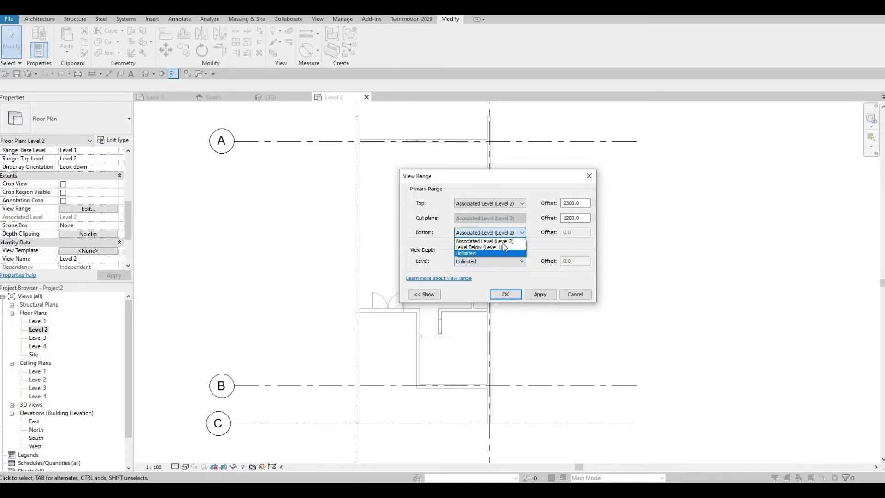
left_click(502, 252)
left_click(522, 203)
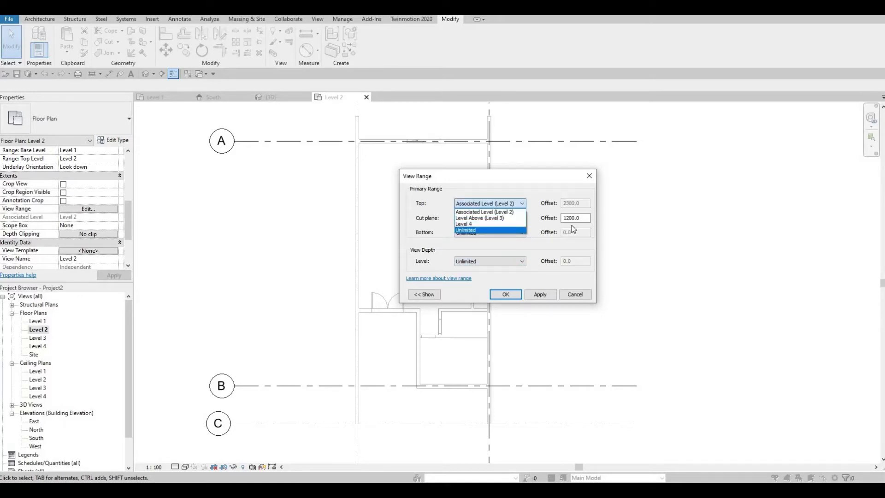
left_click(510, 230)
double_click(581, 218)
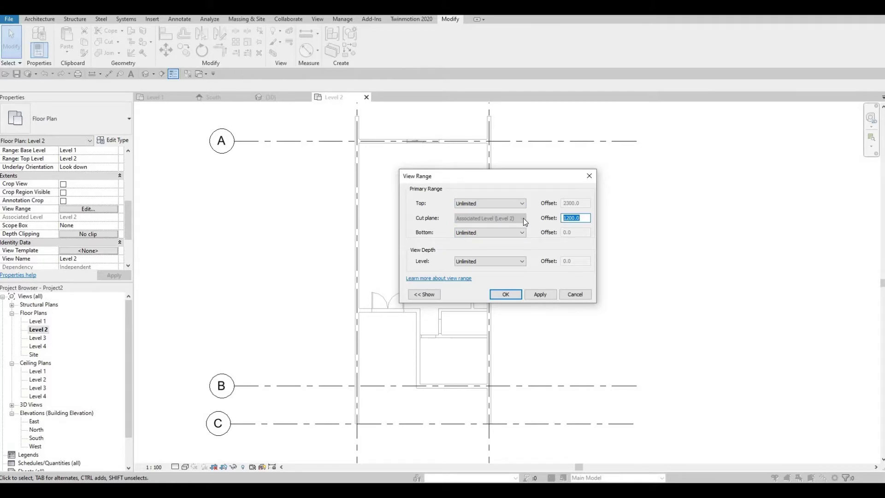
type("10")
left_click(530, 296)
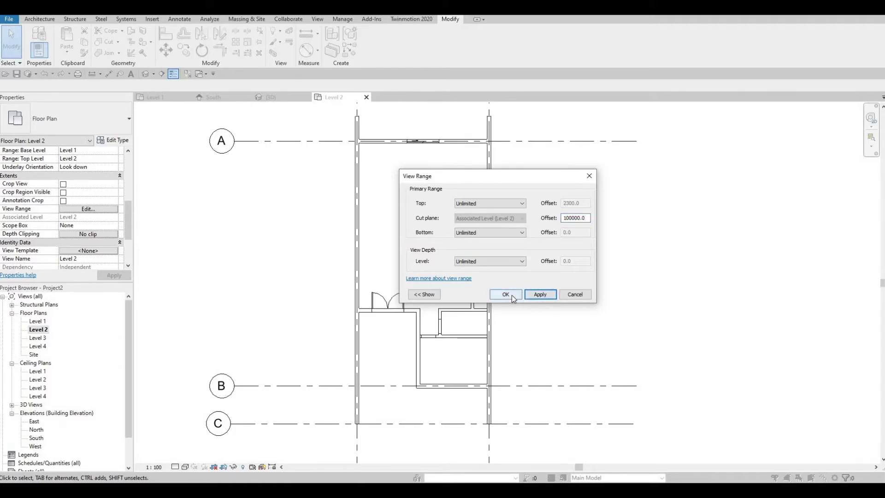
left_click(511, 295)
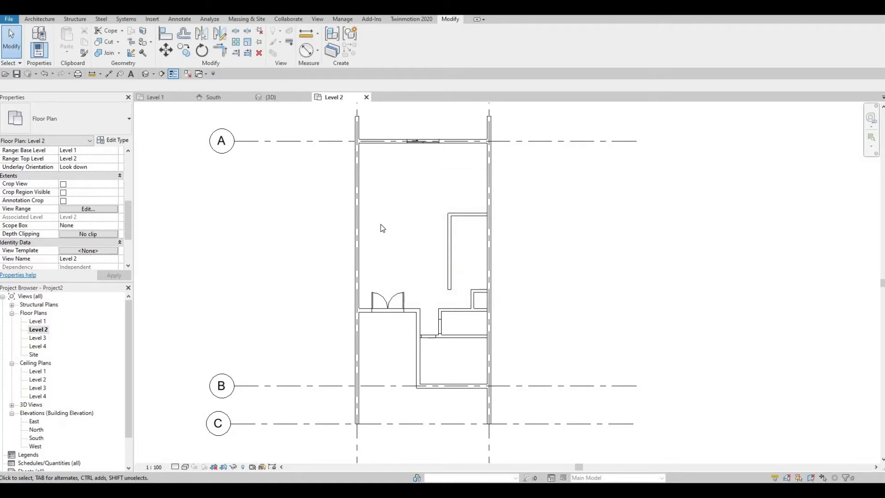
- Select the left exterior wall and Create Similar to place more Exterior Wall 1 walls
left_click(359, 193)
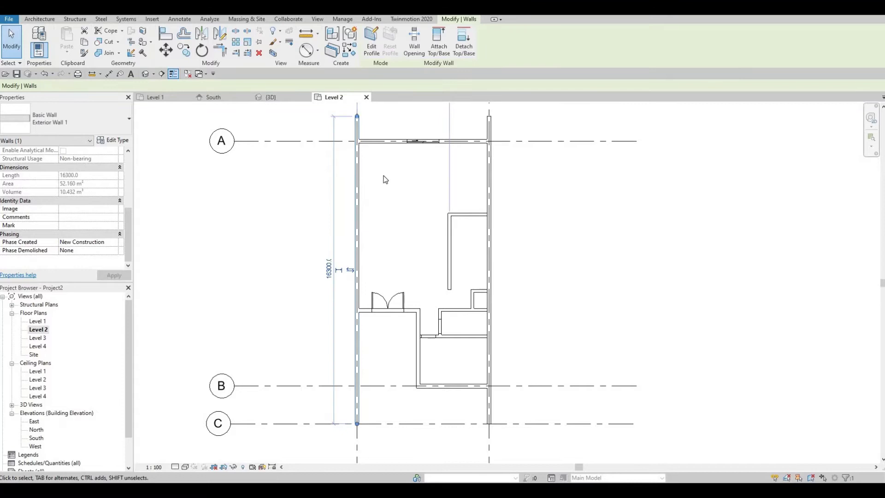
left_click(377, 206)
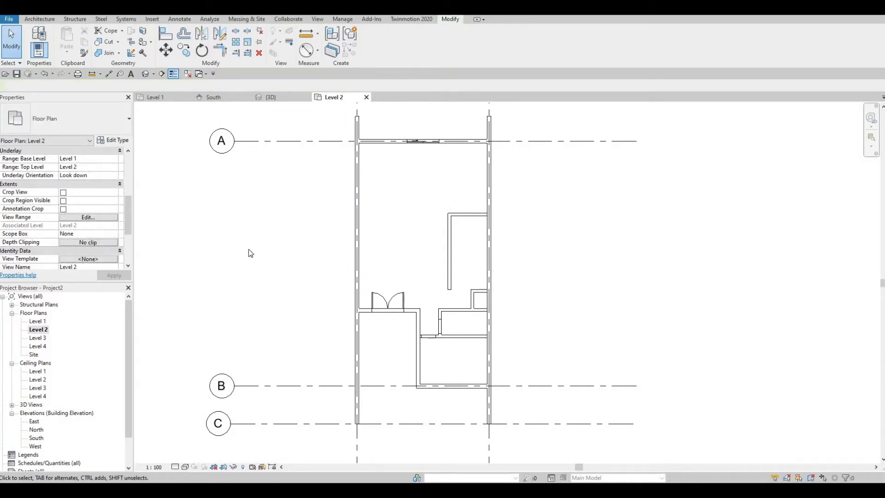
left_click(359, 170)
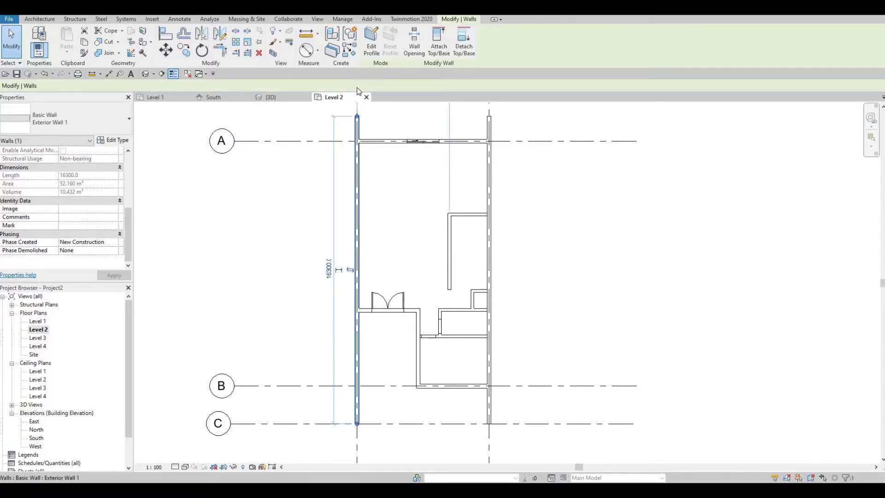
left_click(351, 52)
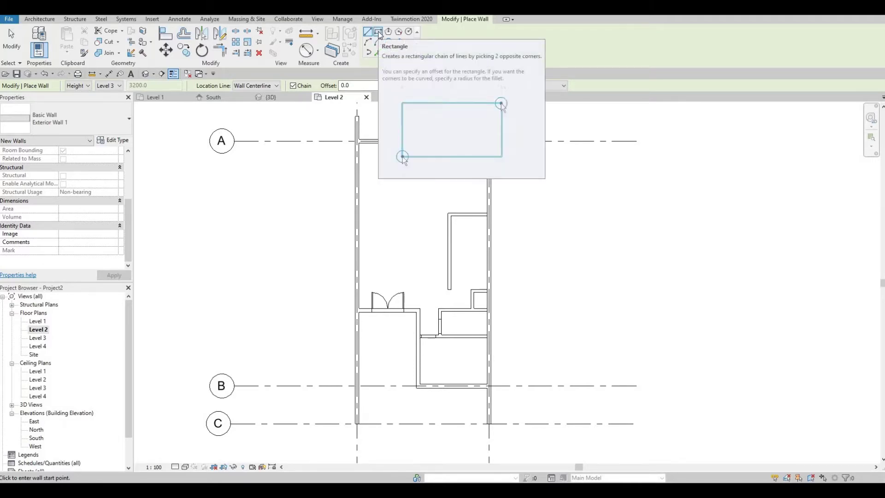
- Draw a rectangle of walls from the top-left wall corner to the opposite corner near the east wall
left_click(378, 31)
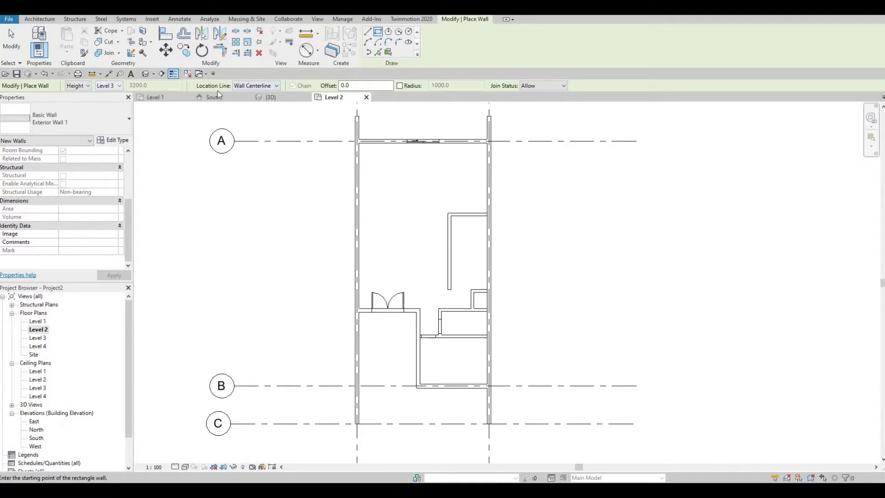
scroll(359, 141, "up", 4)
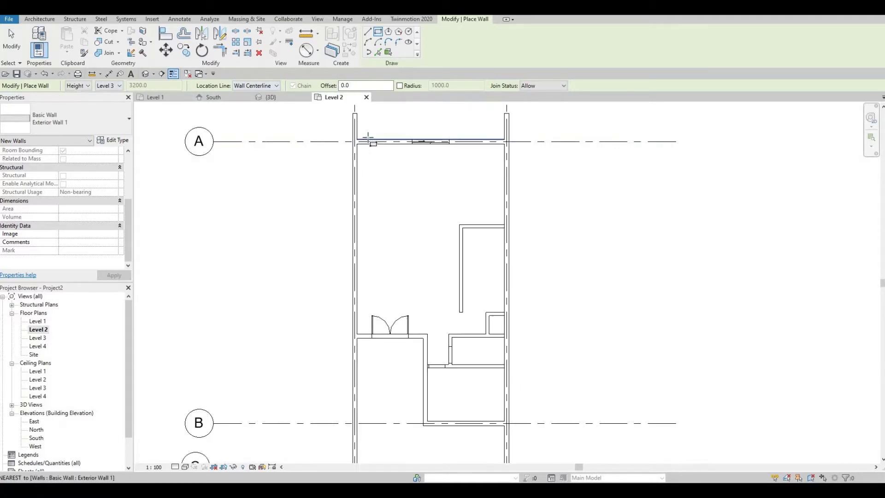
left_click(340, 146)
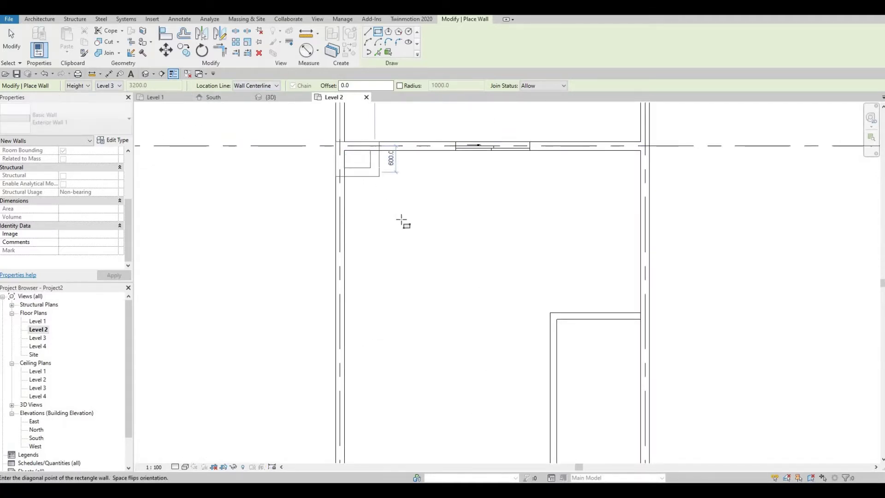
scroll(424, 229, "down", 5)
middle_click_drag(525, 440, 446, 300)
scroll(442, 296, "up", 5)
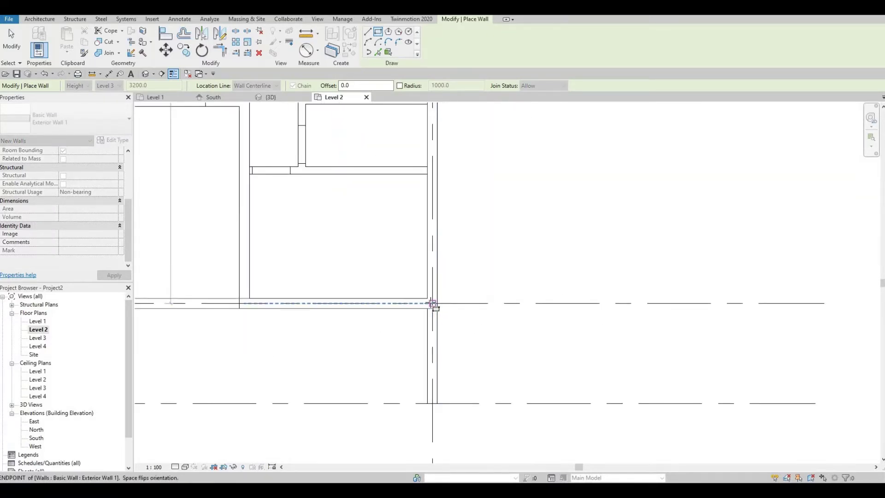
left_click(432, 303)
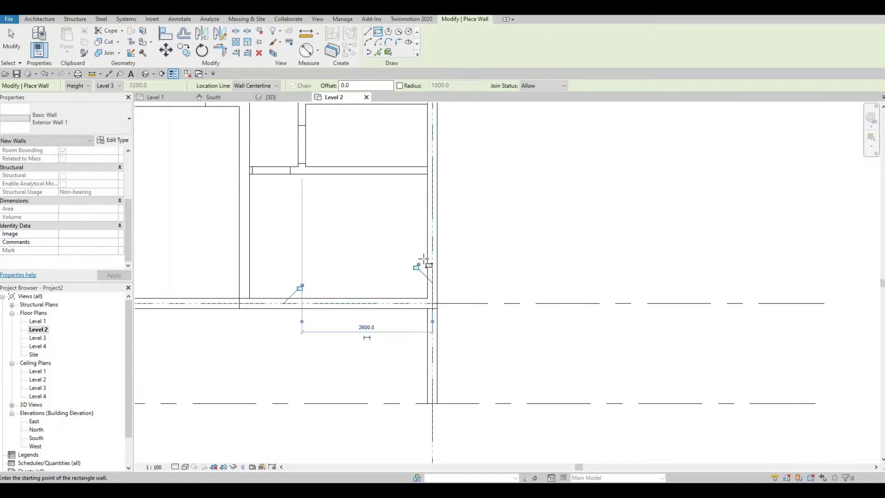
scroll(405, 227, "down", 5)
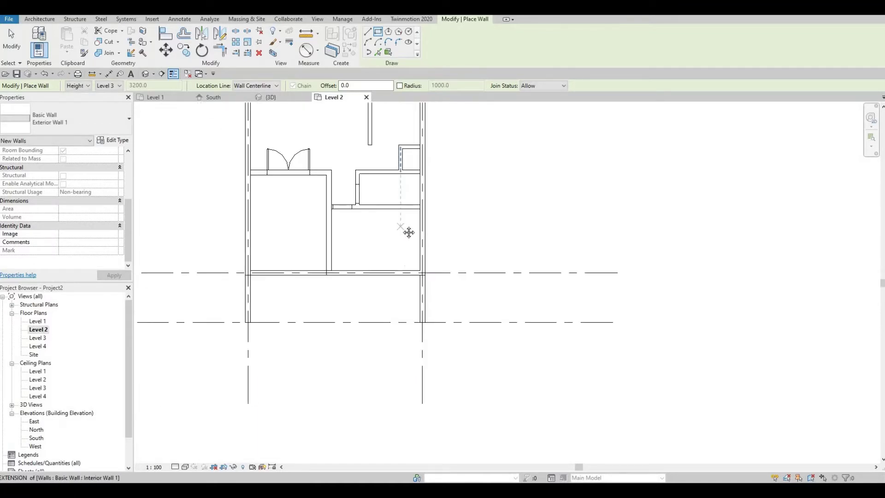
middle_click_drag(391, 323, 387, 383)
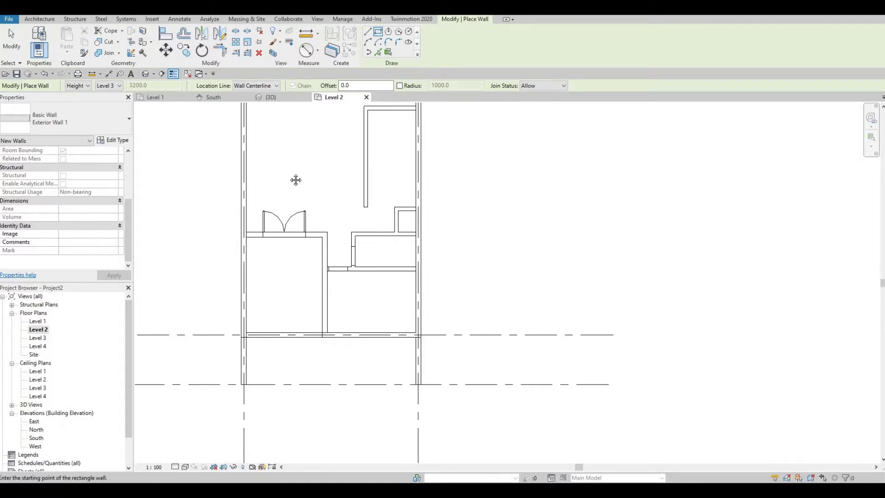
middle_click_drag(294, 302, 297, 323)
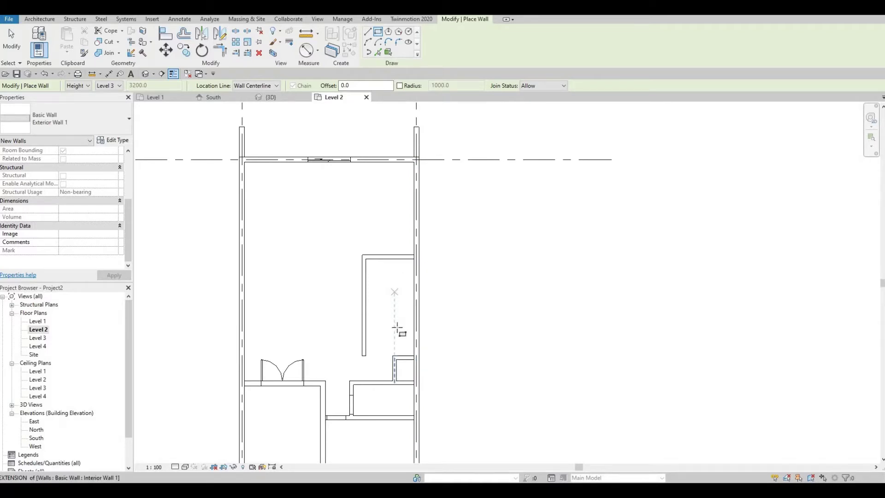
middle_click_drag(376, 416, 382, 356)
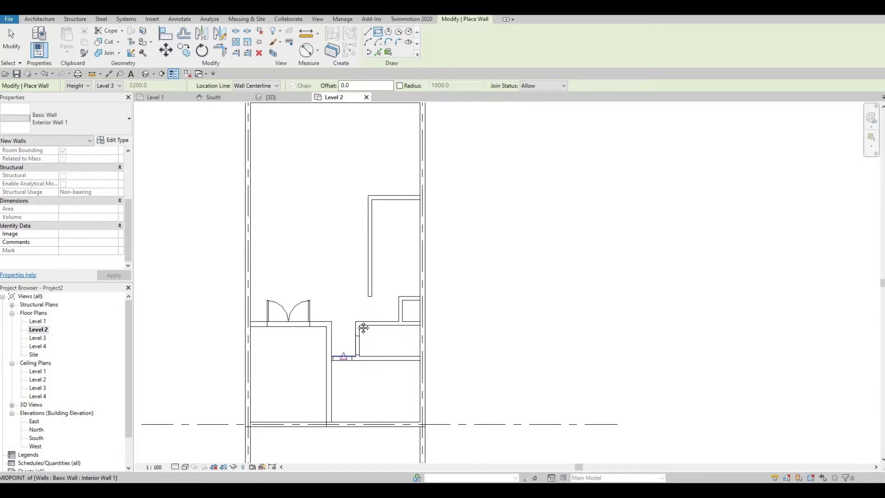
middle_click_drag(346, 342, 359, 306)
scroll(359, 305, "down", 1)
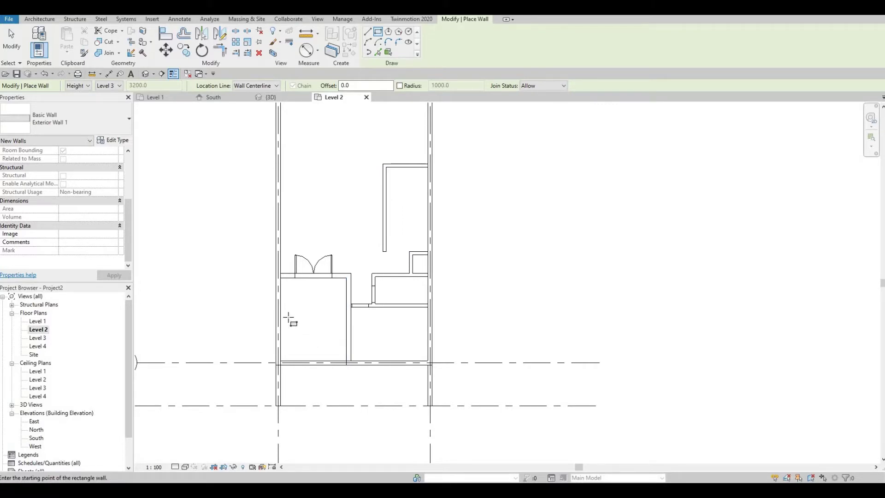
- Draw Exterior Wall 1 walls: 4000 north from the south junction, then 3250 west to the left wall
key("Escape")
key("Escape")
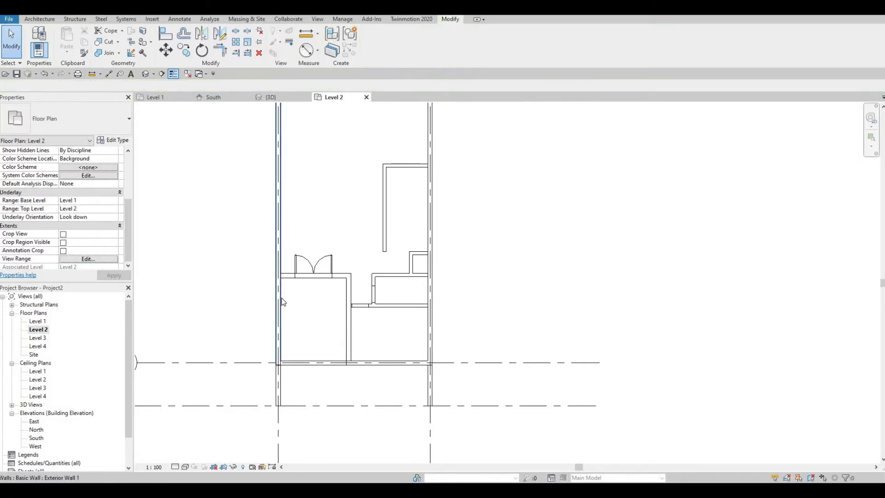
left_click(280, 299)
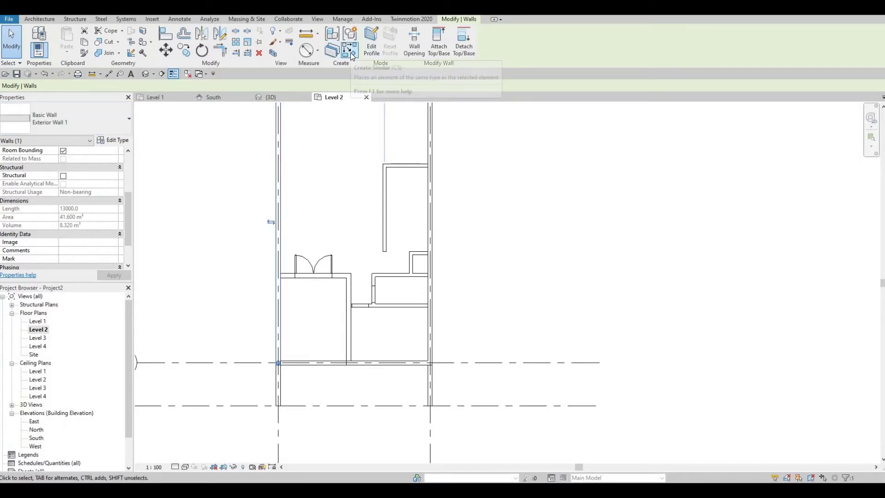
left_click(352, 55)
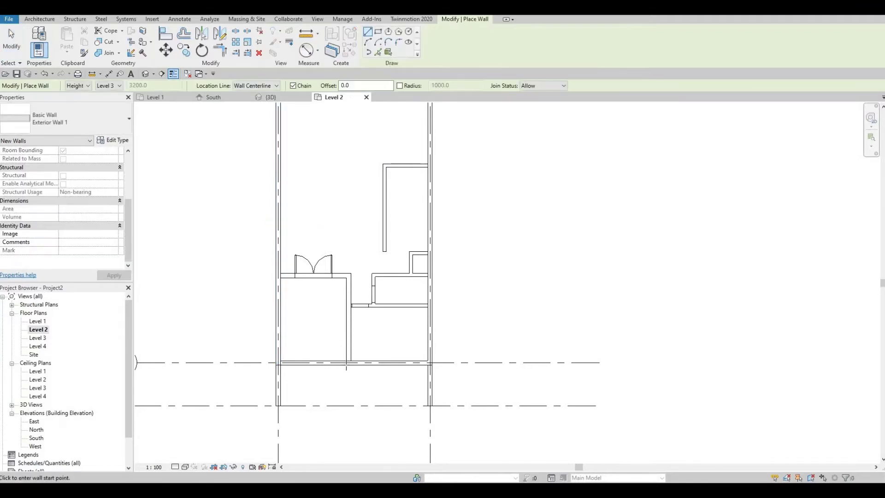
scroll(347, 362, "up", 2)
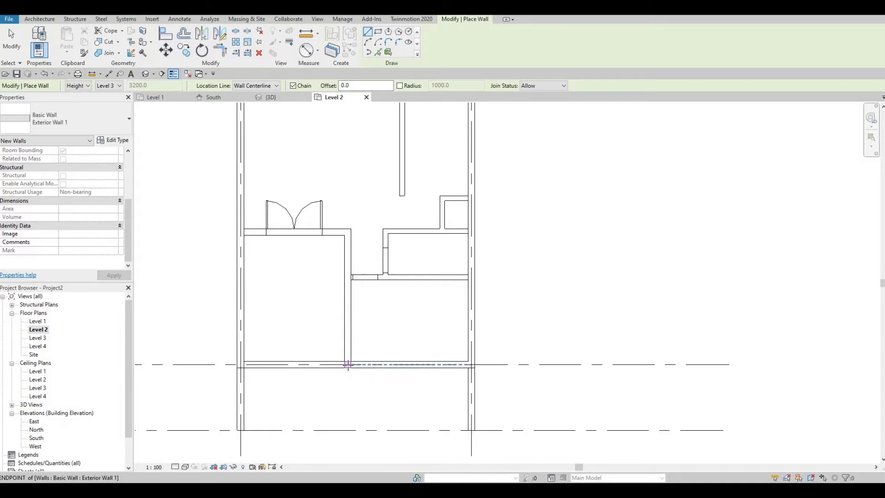
left_click(348, 364)
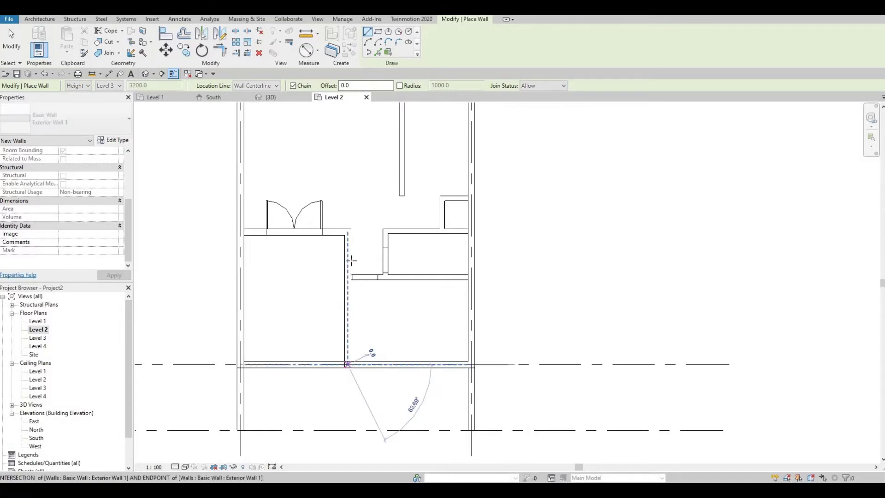
left_click(349, 232)
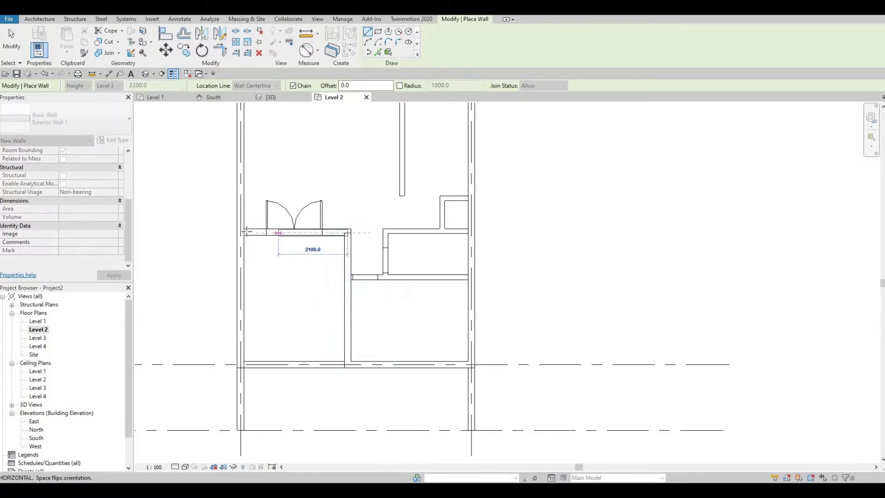
left_click(251, 234)
key("Escape")
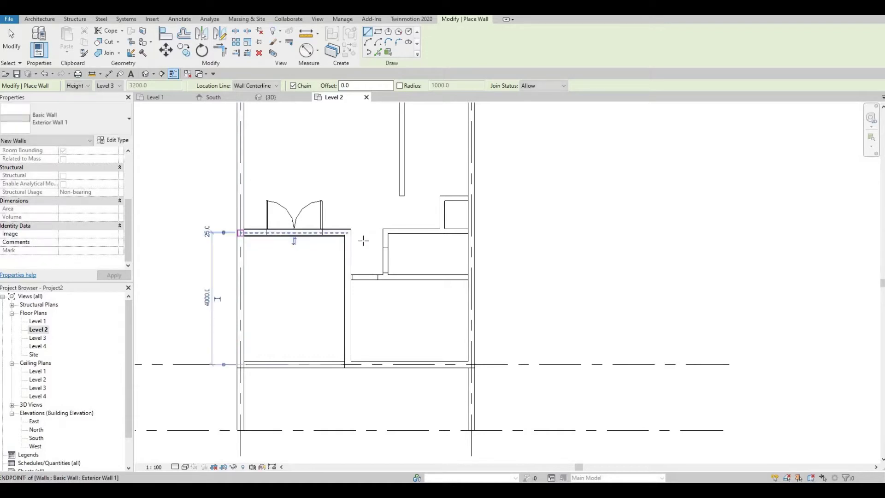
scroll(327, 237, "up", 5)
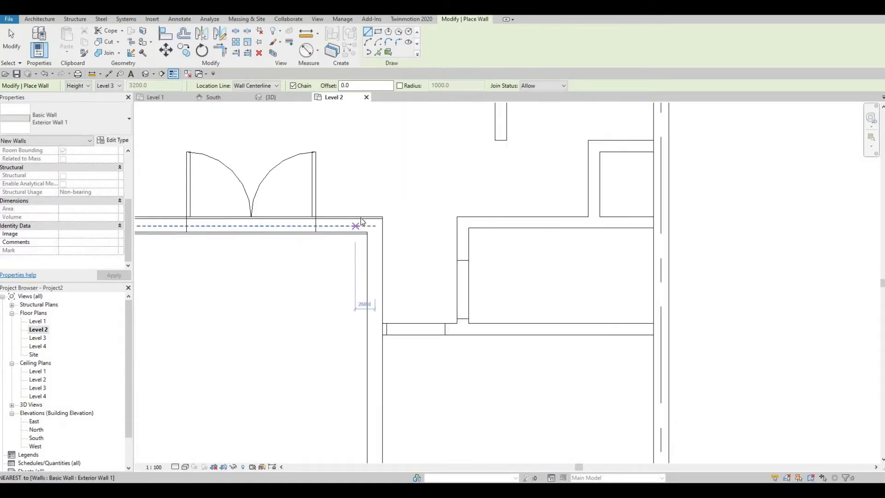
key("Escape")
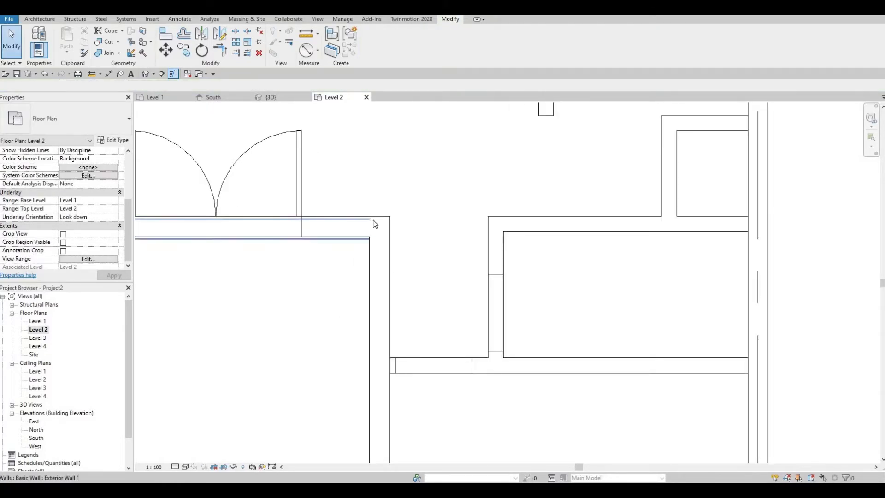
left_click(374, 224)
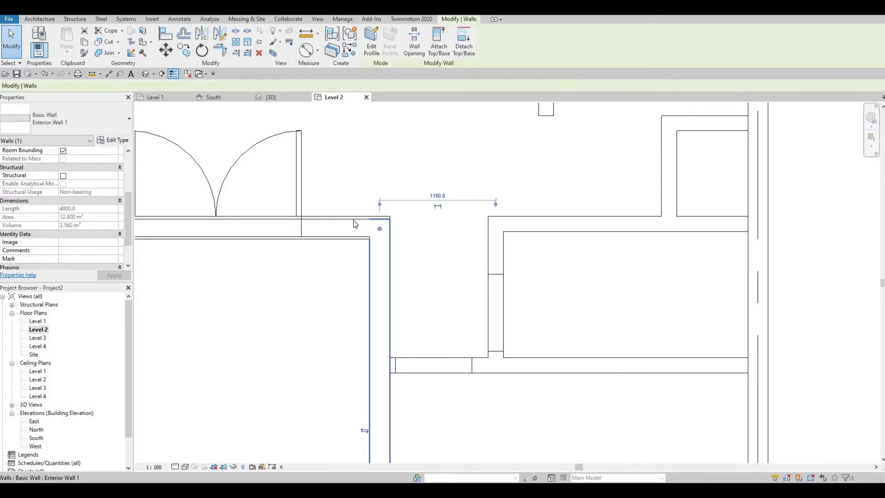
- Select and inspect the new 3250 horizontal wall
left_click(355, 217)
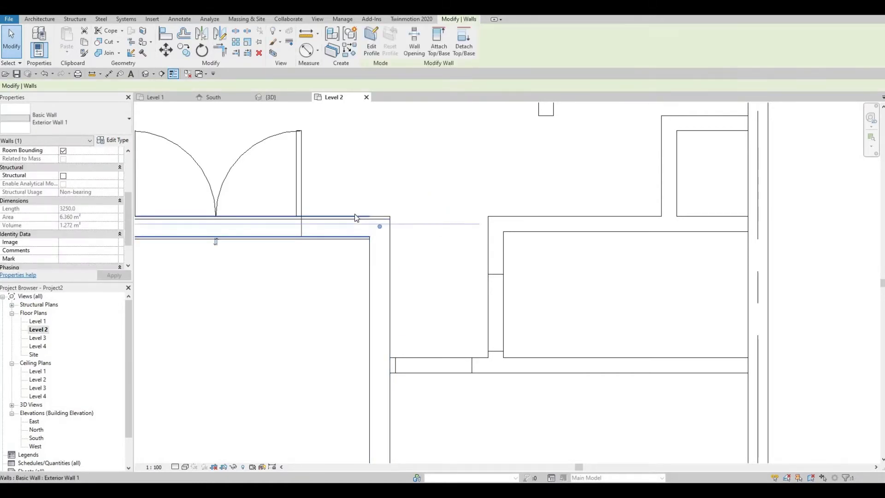
left_click(360, 249)
scroll(409, 213, "down", 2)
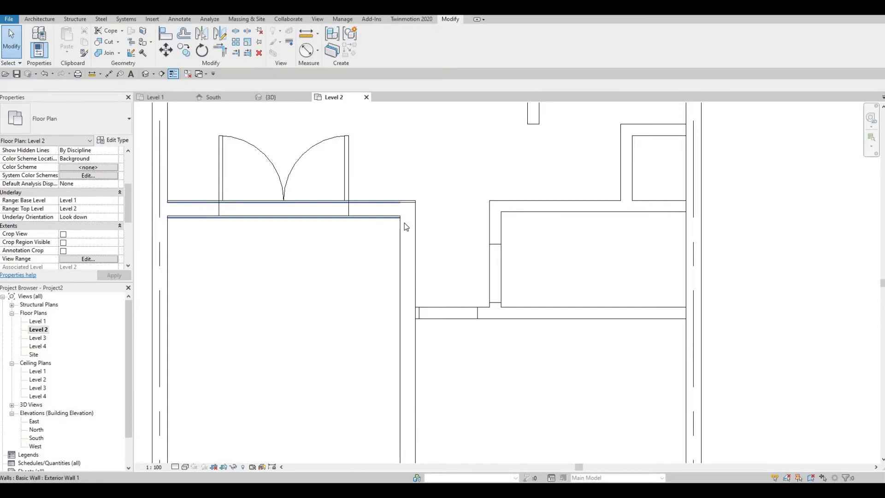
scroll(213, 208, "up", 4)
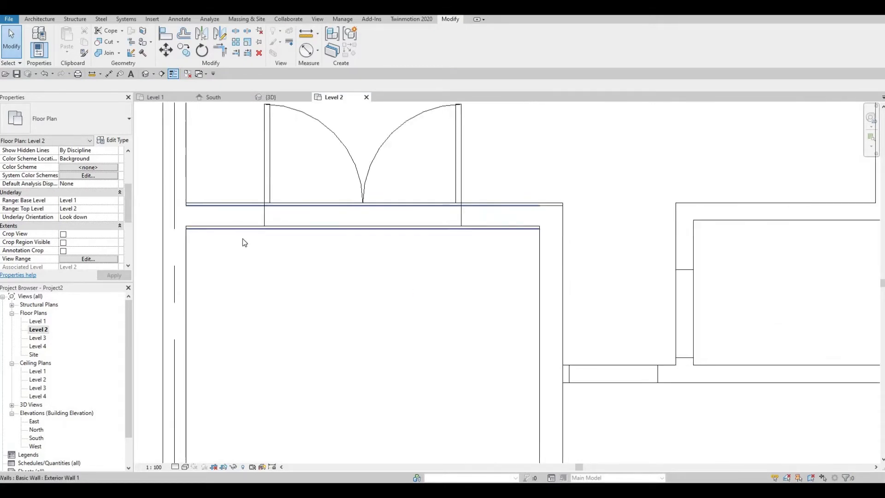
scroll(243, 234, "up", 1)
left_click(424, 220)
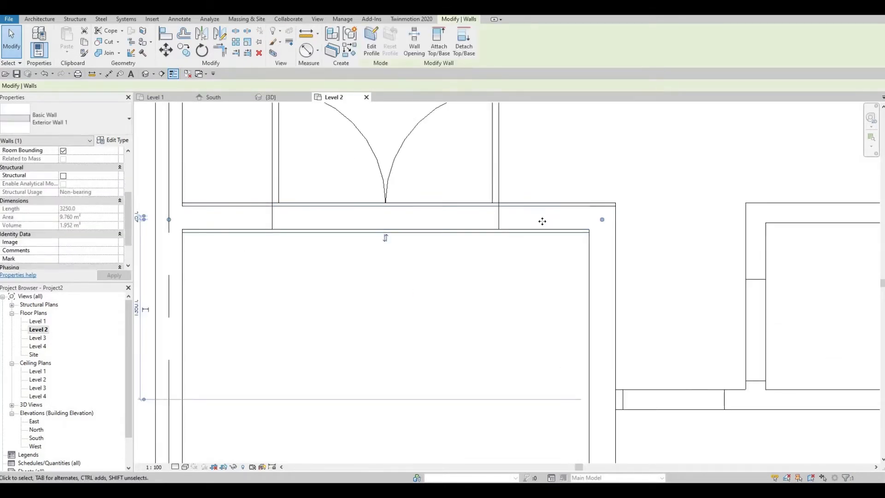
scroll(547, 224, "up", 1)
key("Escape")
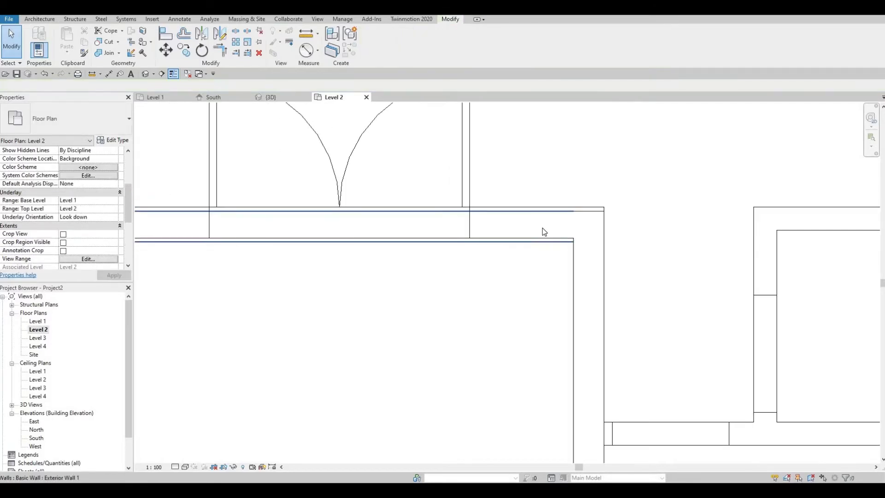
- Align (AL) the new 3250 wall's face flush with the double-door wall's face
key("a")
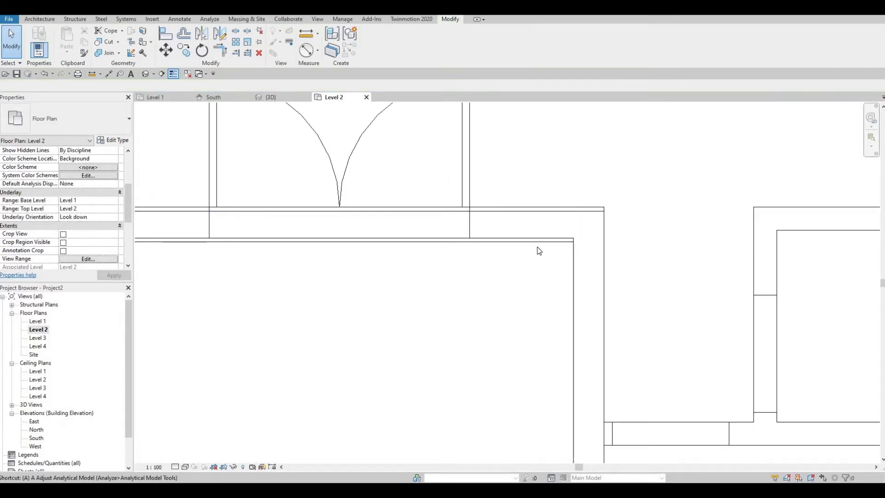
key("l")
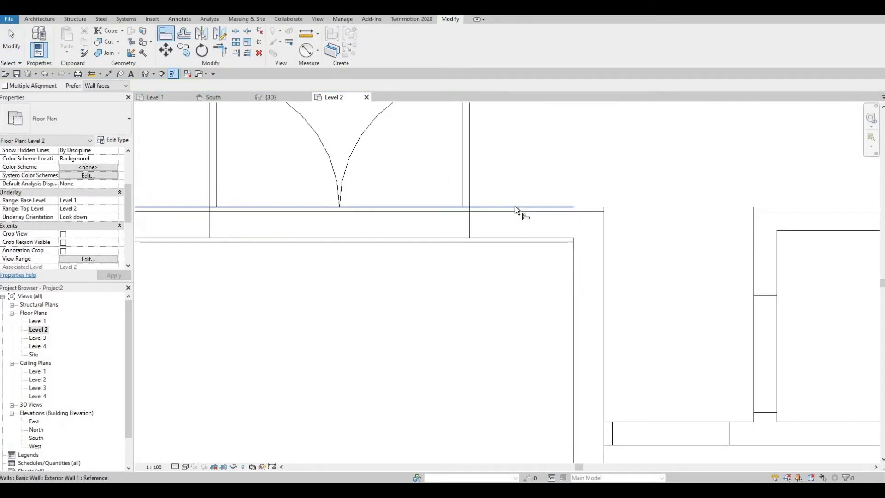
left_click(515, 206)
left_click(513, 212)
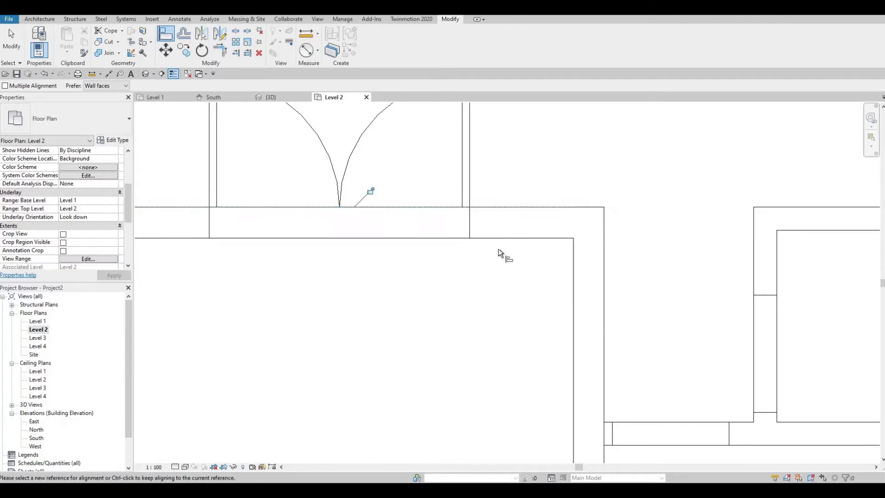
scroll(495, 253, "down", 4)
scroll(450, 261, "up", 2)
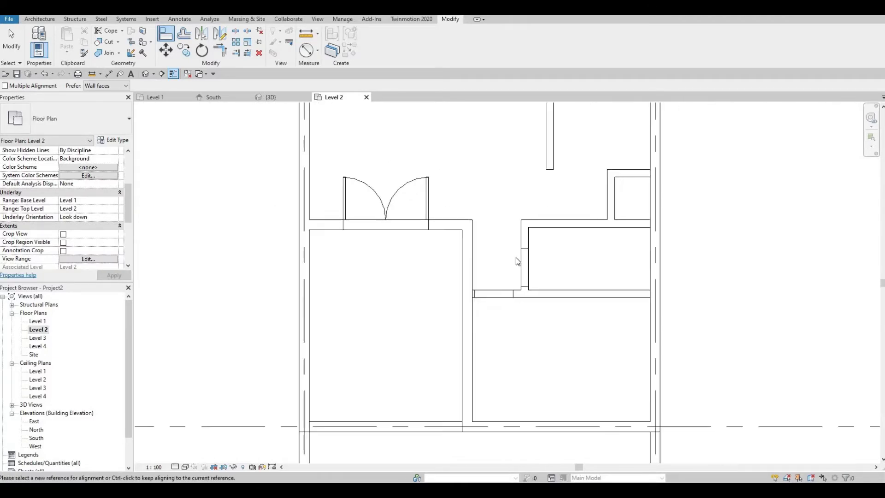
key("Escape")
key("Escape")
left_click(533, 179)
- Create a similar Interior Wall 1 running 8875 north from the exterior wall end
scroll(505, 202, "down", 2)
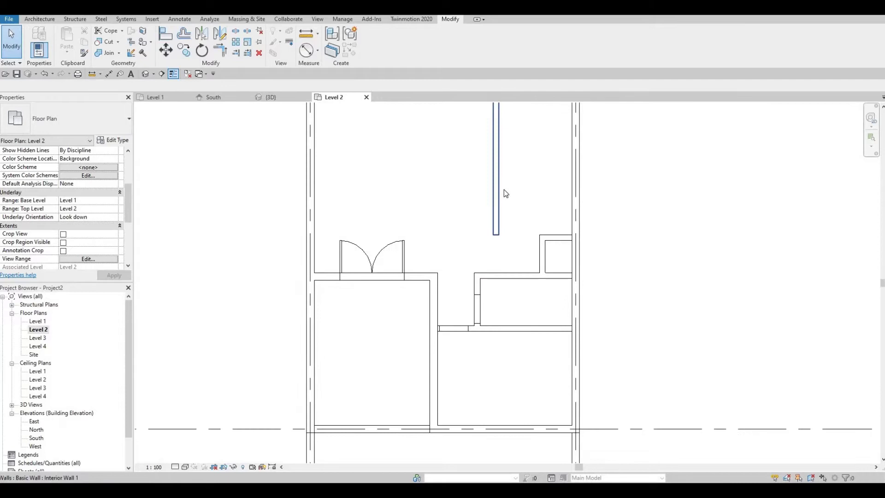
left_click(498, 171)
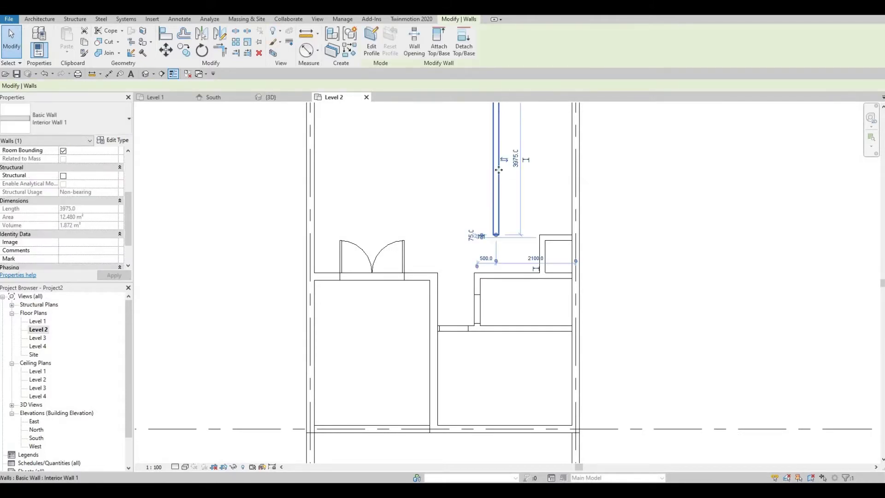
left_click(349, 49)
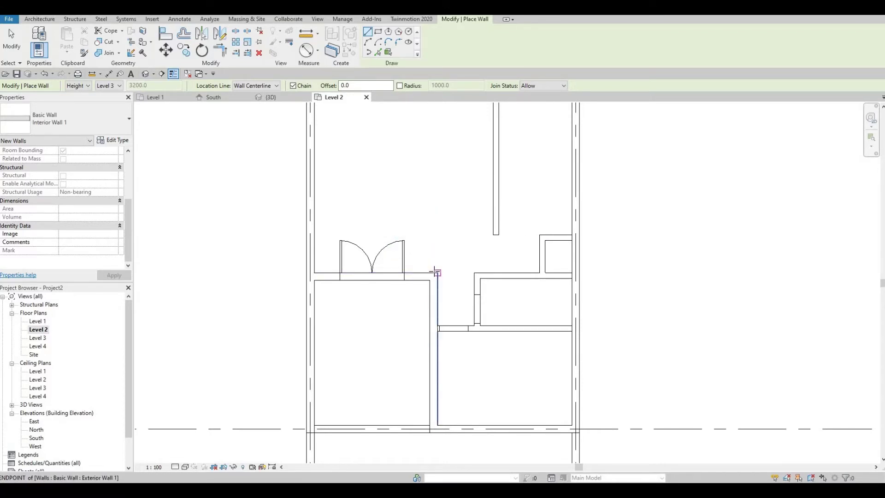
left_click(435, 272)
middle_click_drag(380, 334, 386, 453)
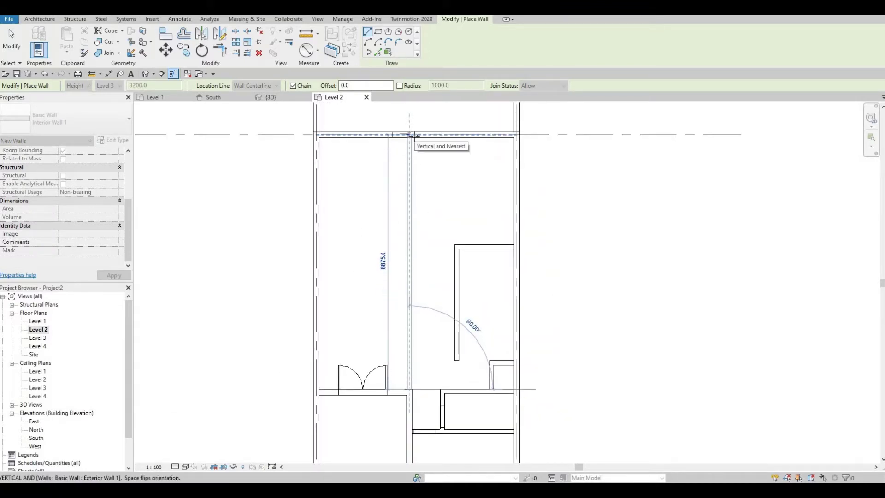
left_click(413, 136)
key("Escape")
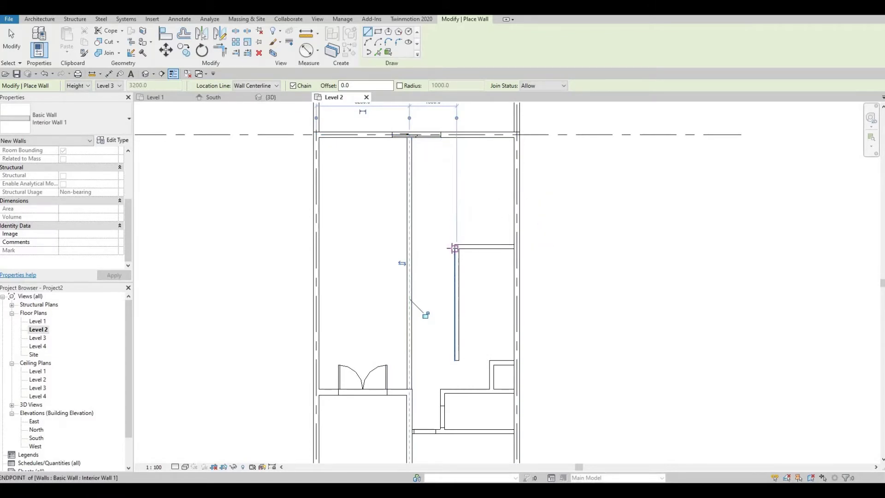
- Add a short interior wall linking the partition's endpoint to the corridor wall
scroll(454, 240, "up", 2)
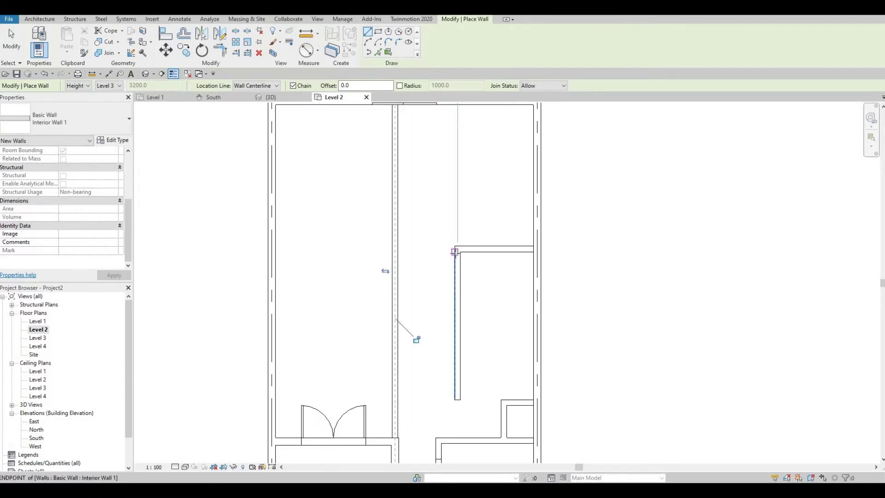
left_click(455, 251)
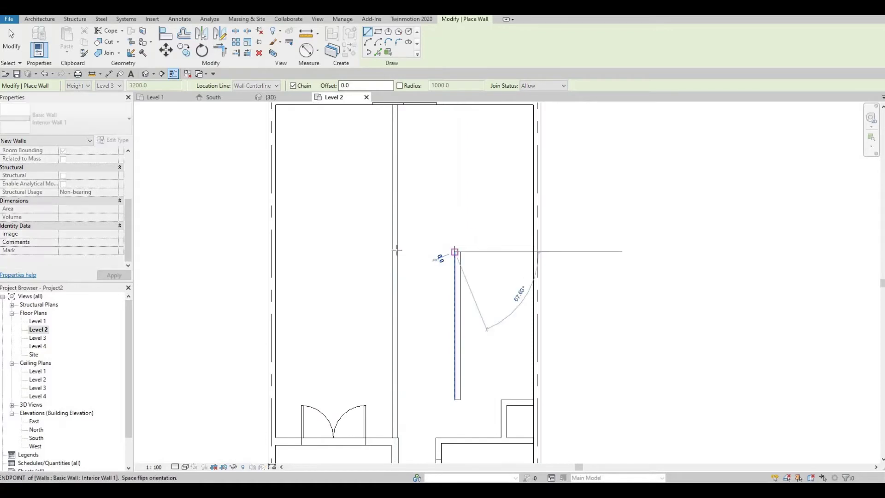
left_click(430, 239)
key("Escape")
key("Escape")
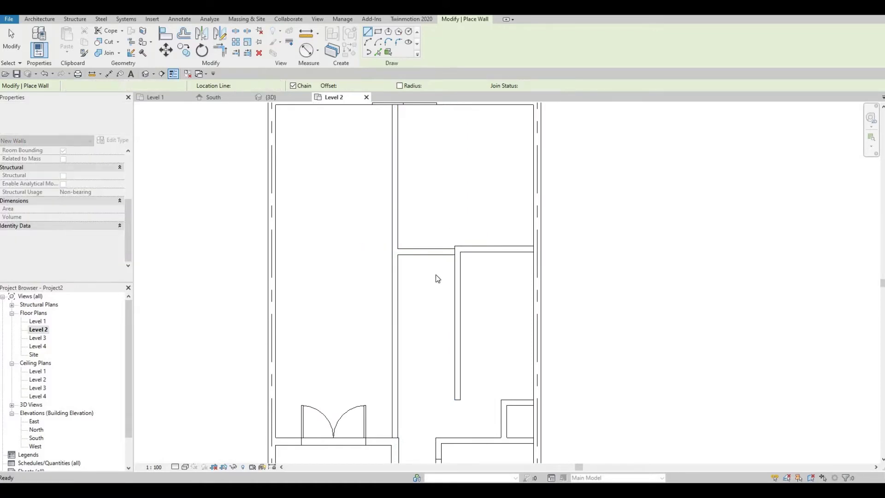
scroll(436, 276, "down", 1)
middle_click_drag(447, 223, 437, 294)
scroll(444, 287, "up", 1)
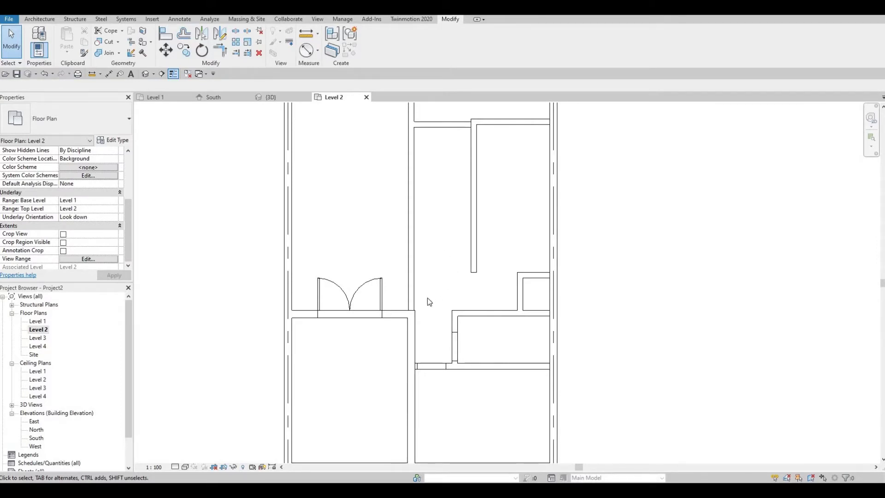
scroll(428, 297, "down", 2)
middle_click_drag(443, 239, 410, 272)
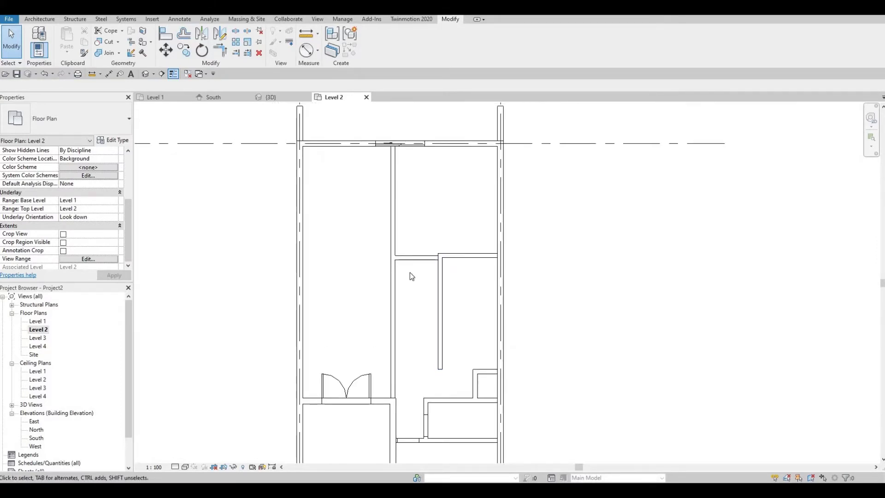
- Move the vertical and horizontal partition walls together higher with the arrow keys
left_click(440, 285)
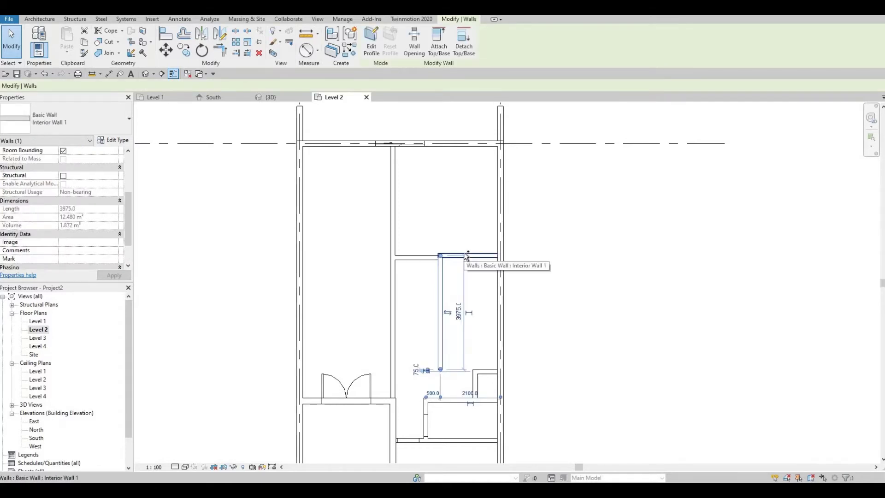
left_click(456, 258, "ctrl")
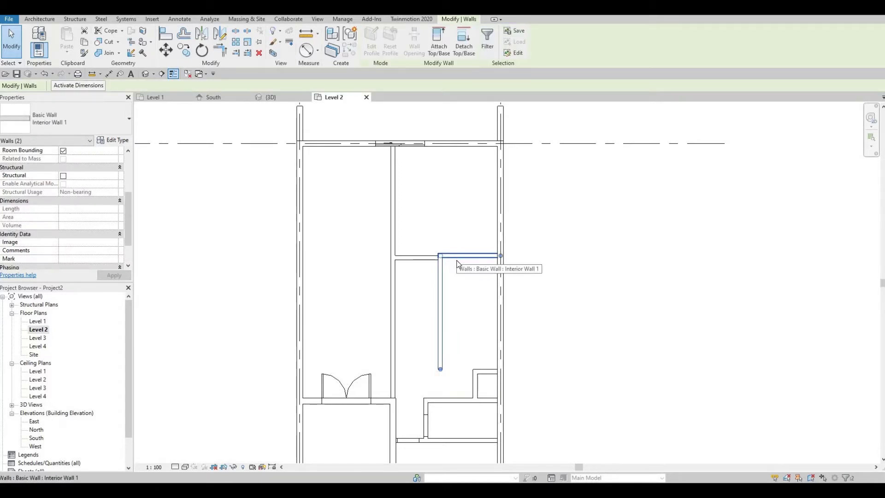
key("Up")
key("Up")
key("Up")
key("Up")
key("Up")
key("Up")
key("Up")
key("Up")
key("Up")
key("Up")
key("Up")
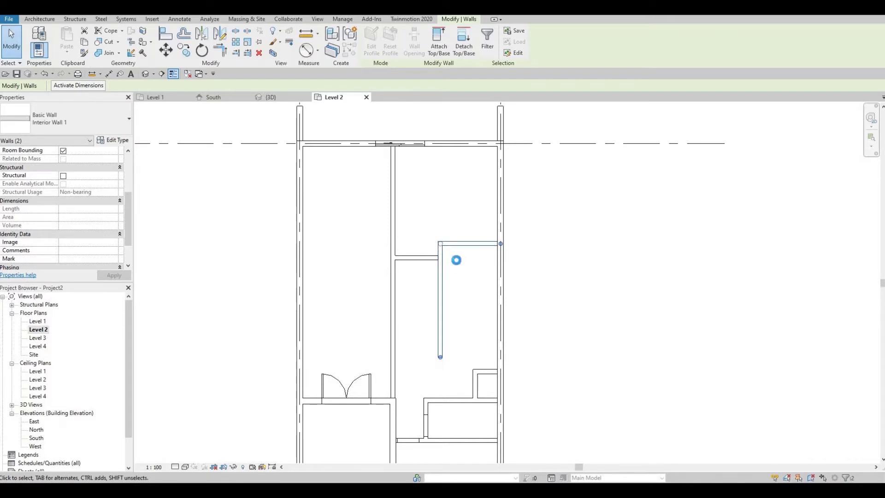
key("Up")
key("Up")
key("Up")
key("Up")
key("Up")
key("Up")
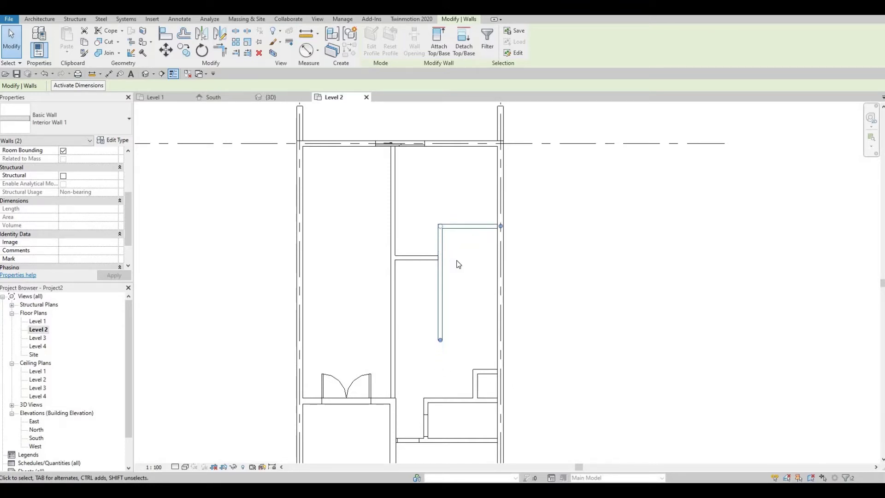
key("Up")
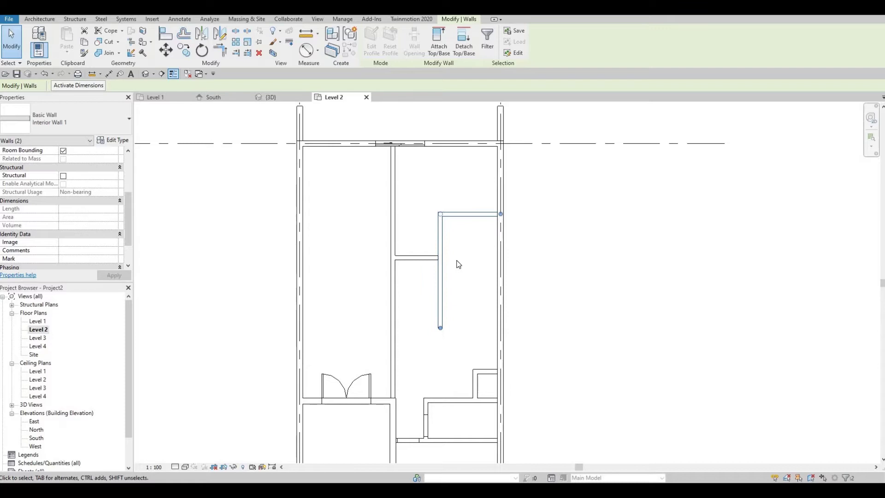
key("Down")
key("Down")
key("Down")
key("Down")
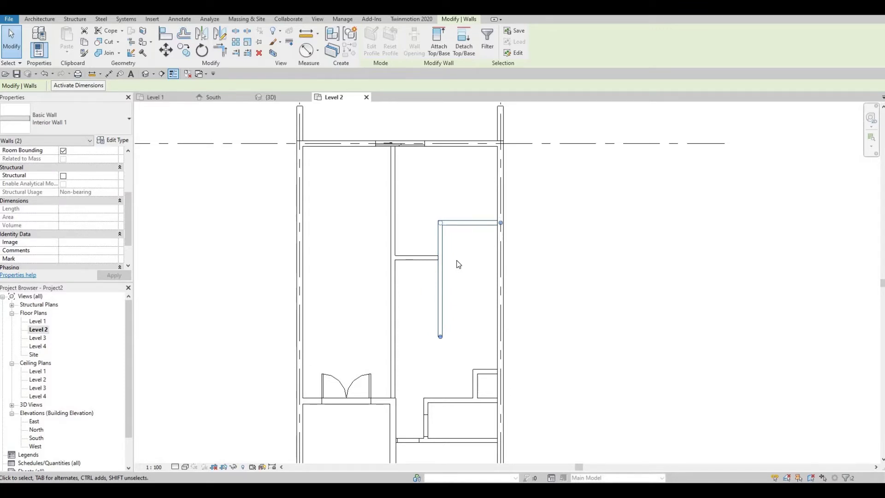
key("Up")
key("Up")
- Shorten the vertical partition wall to 3400
left_click(417, 340)
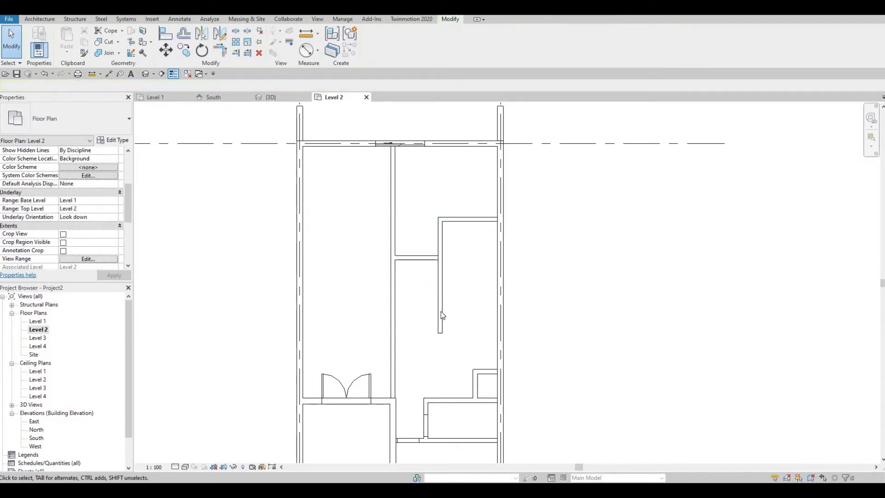
left_click(440, 322)
left_click_drag(441, 331, 441, 318)
left_click(426, 284)
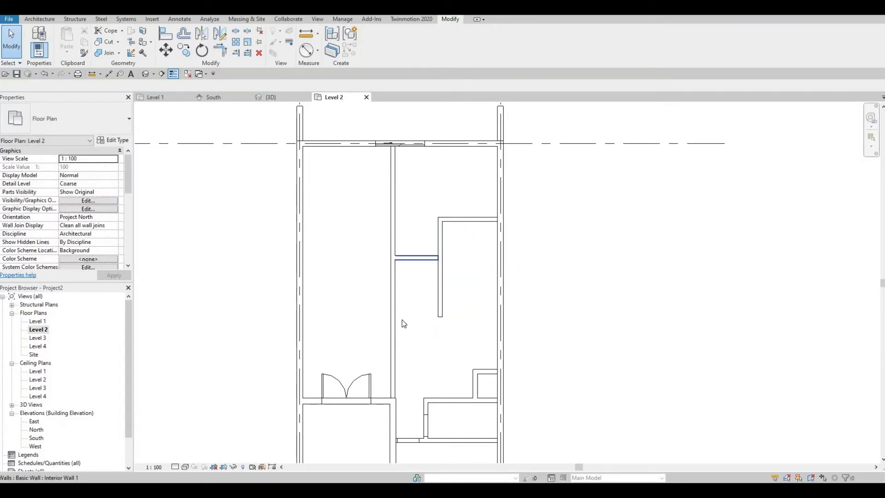
middle_click_drag(413, 388, 408, 316)
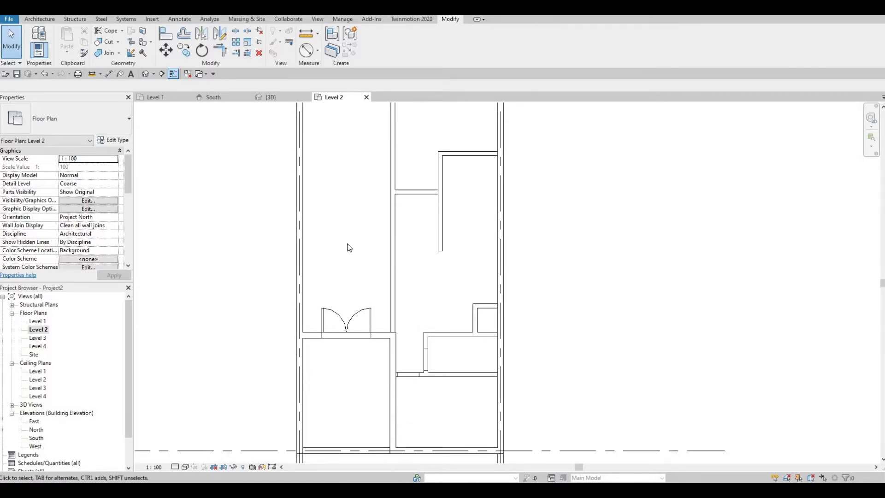
- Create Similar (CS) an interior wall running east from the left interior wall to the exterior wall
left_click(39, 18)
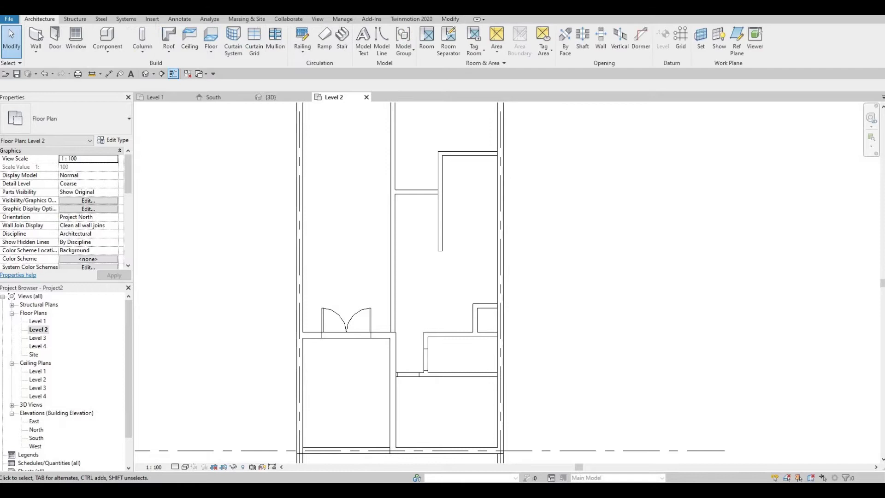
left_click(391, 206)
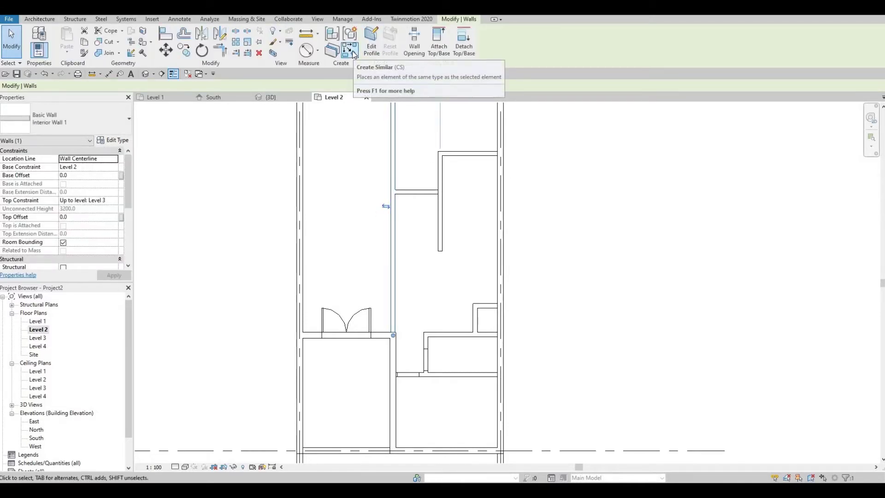
key("c")
key("s")
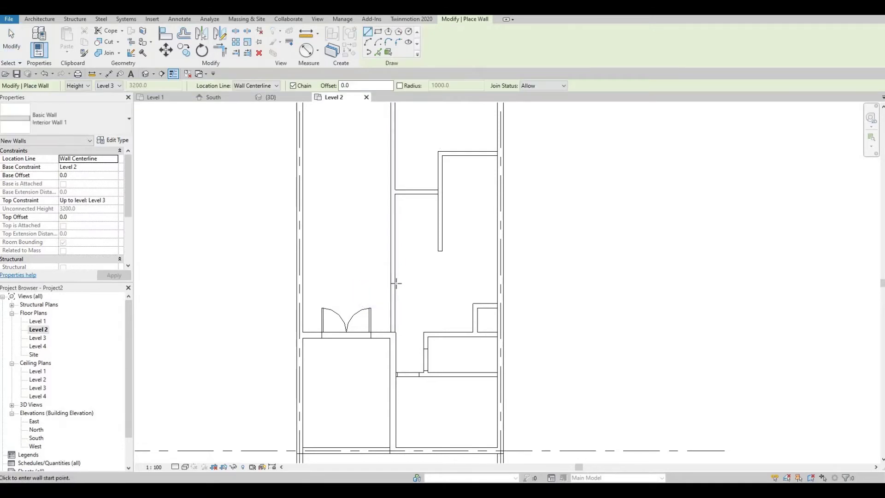
left_click(394, 283)
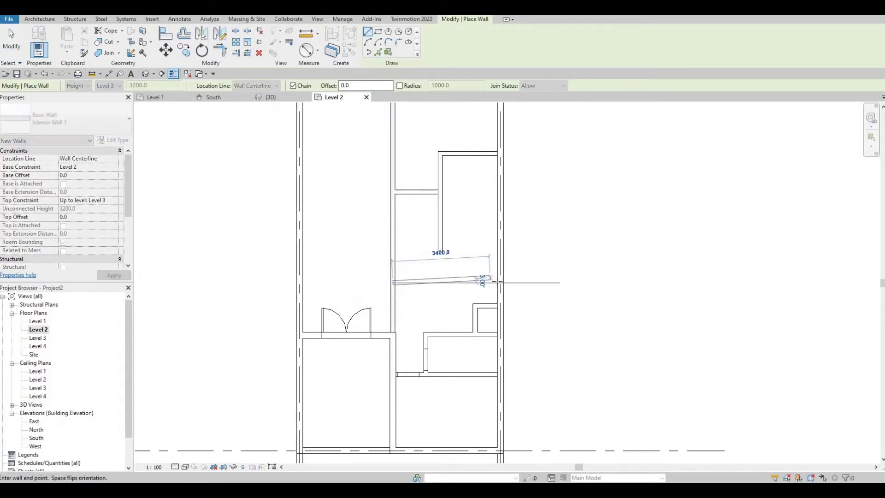
left_click(498, 283)
key("Escape")
key("Escape")
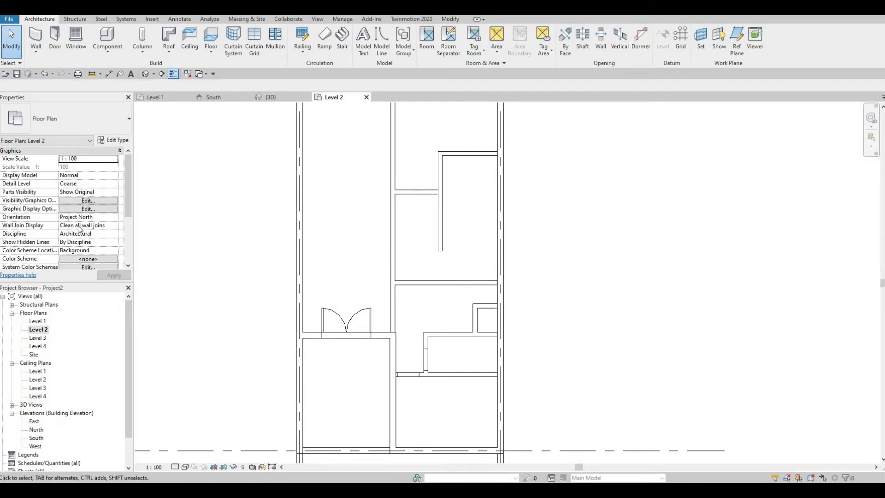
- Set the Level 2 plan's Underlay Range: Base Level to None and apply
mouse_move(126, 170)
left_mouse_down()
mouse_move(125, 197)
mouse_move(127, 188)
left_mouse_up()
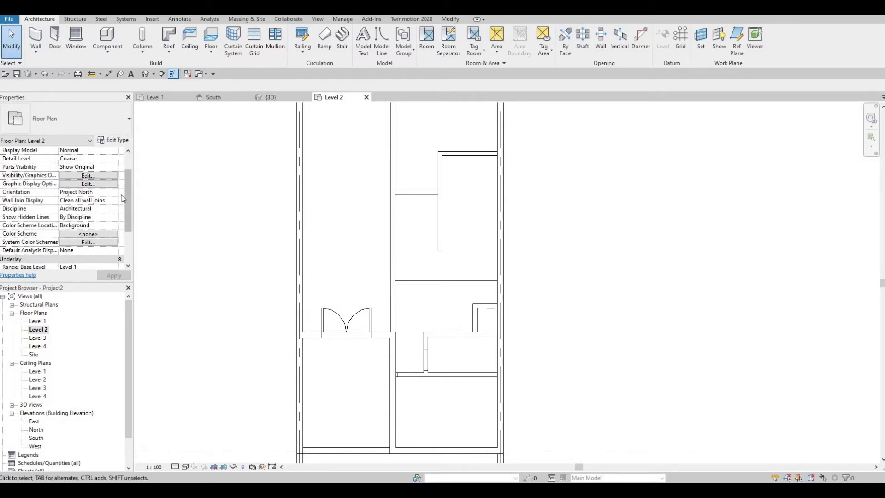
scroll(125, 219, "down", 3)
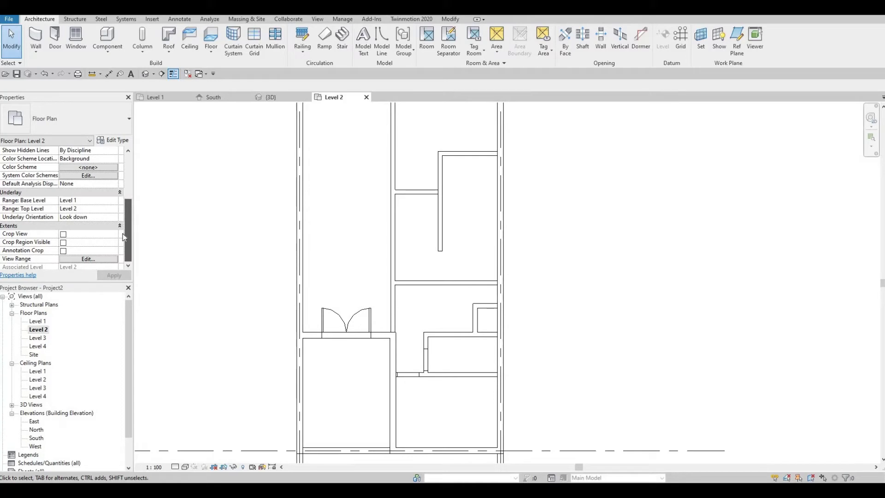
scroll(117, 227, "up", 4)
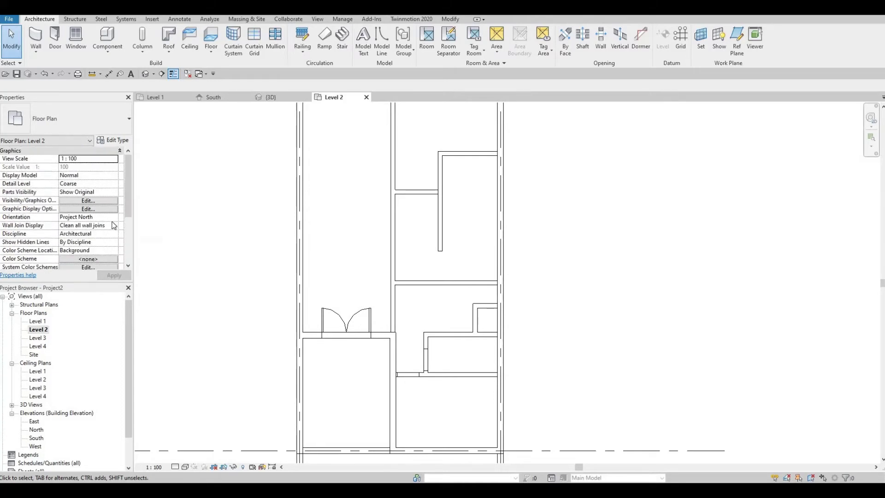
scroll(113, 225, "down", 5)
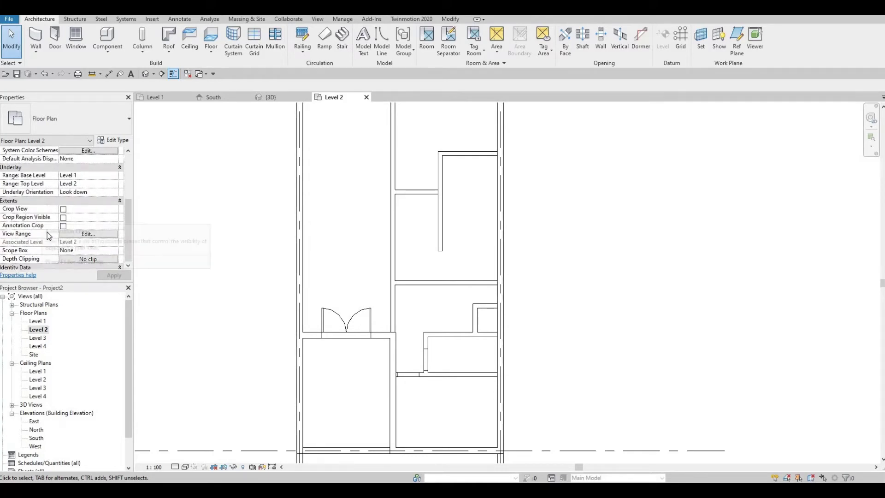
scroll(33, 235, "up", 1)
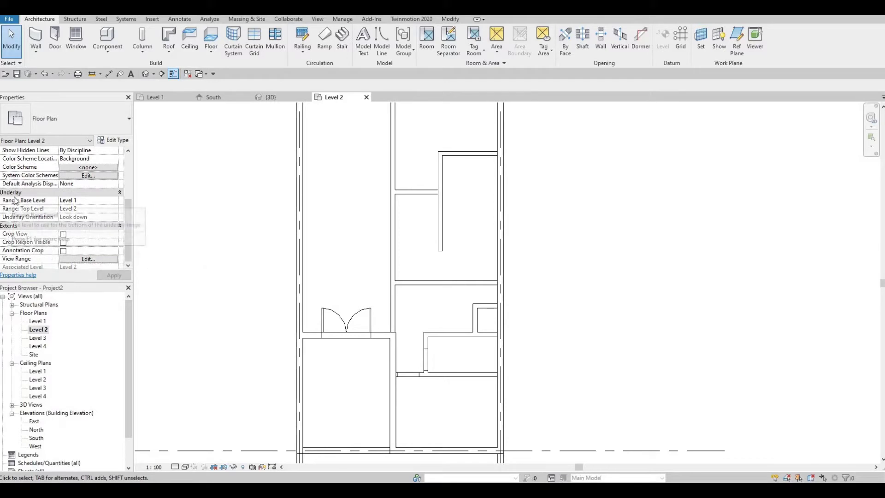
left_click(114, 201)
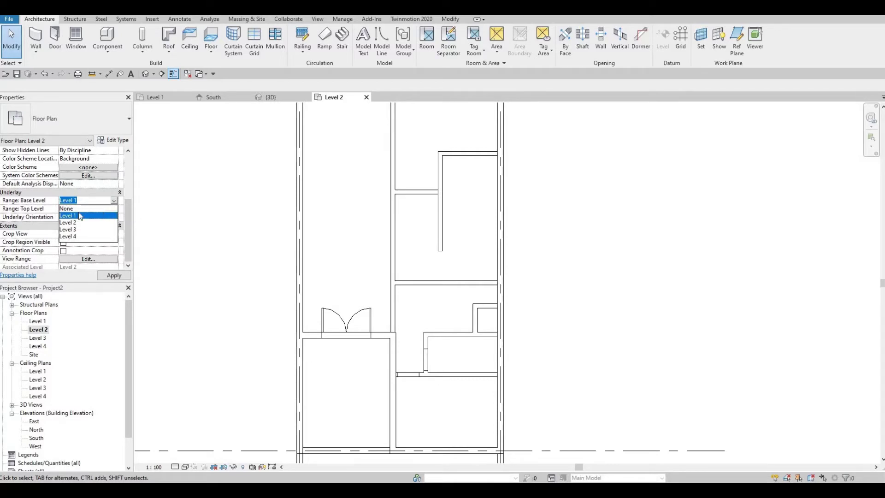
left_click(67, 208)
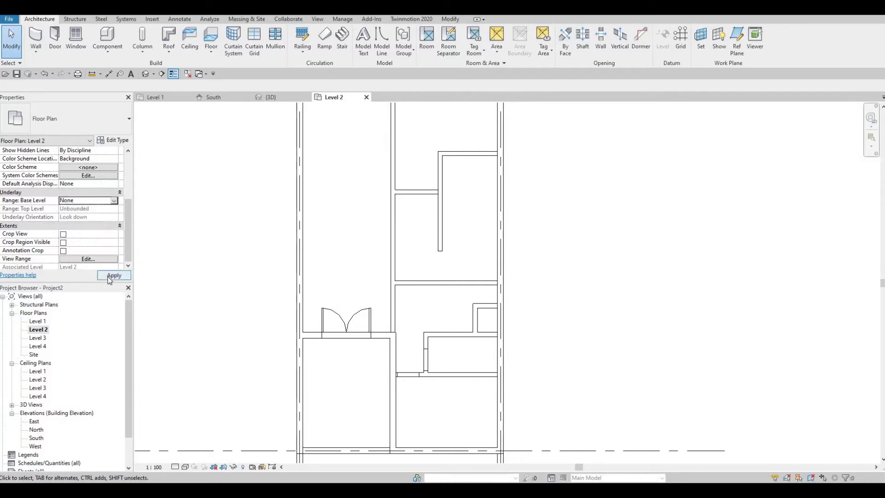
left_click(109, 276)
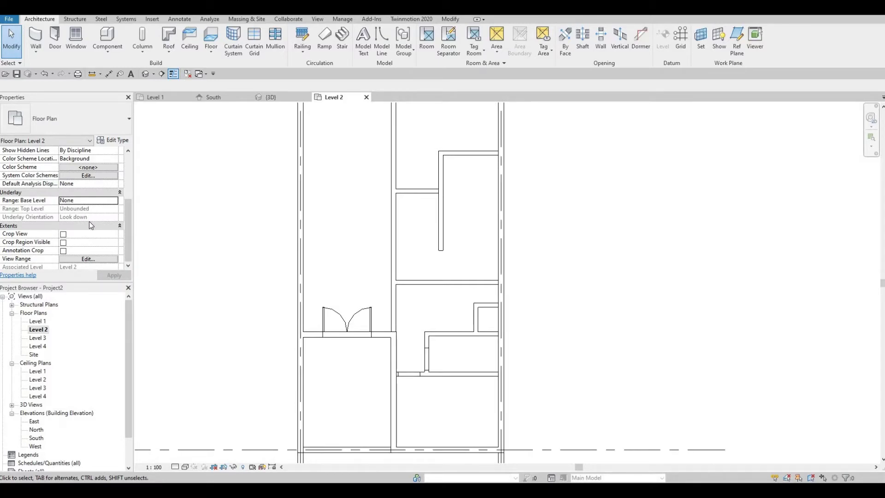
scroll(89, 230, "down", 1)
- Set the Level 2 view range top to Unlimited and bottom to Associated Level (Level 2)
left_click(98, 234)
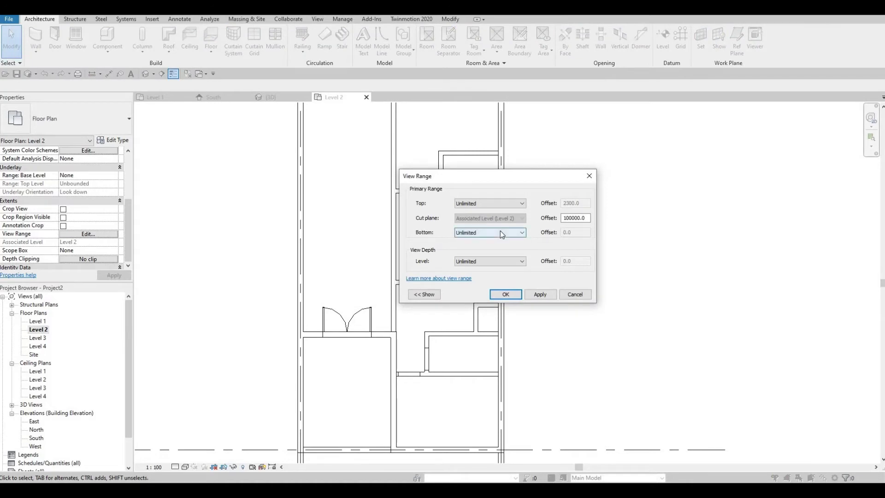
left_click(524, 205)
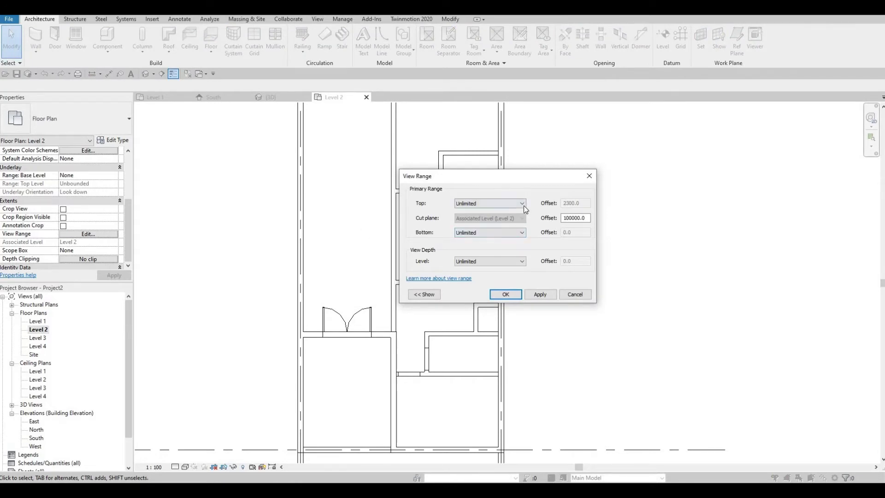
left_click(490, 230)
left_click(517, 233)
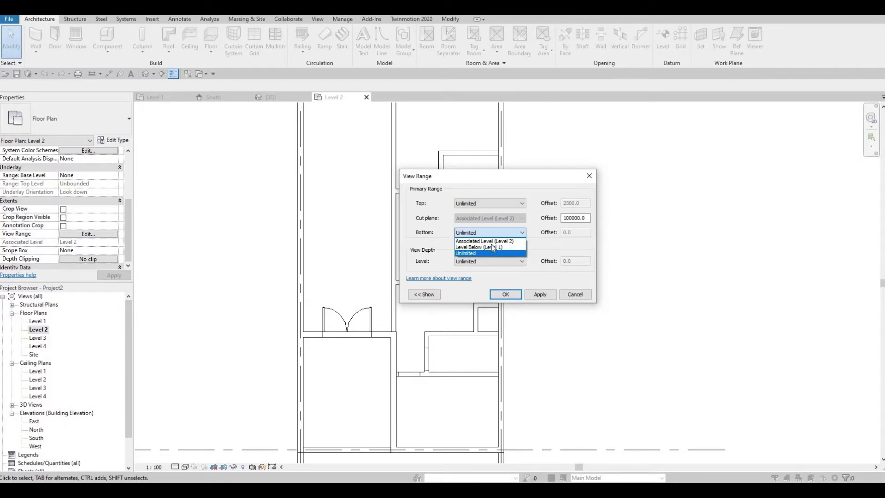
left_click(533, 274)
left_click(540, 294)
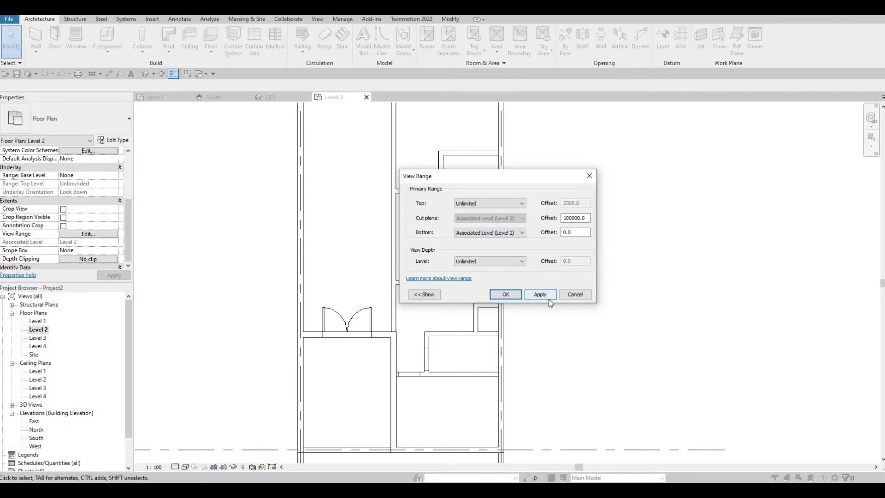
left_click(506, 295)
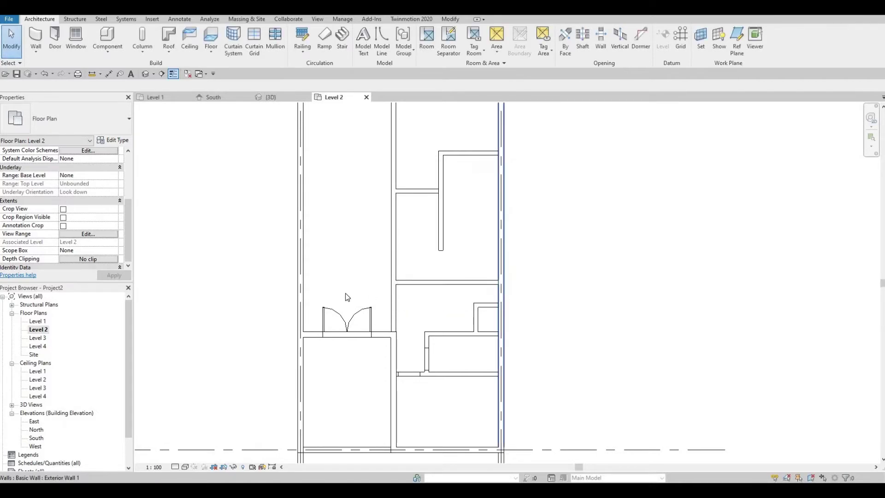
- Set the view depth level to Associated Level (Level 2) and apply it
left_click(96, 236)
left_click(498, 262)
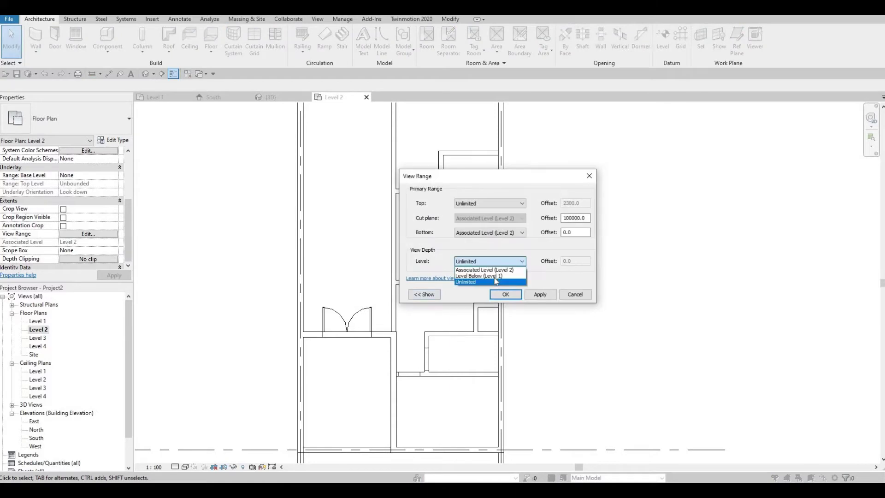
left_click(484, 270)
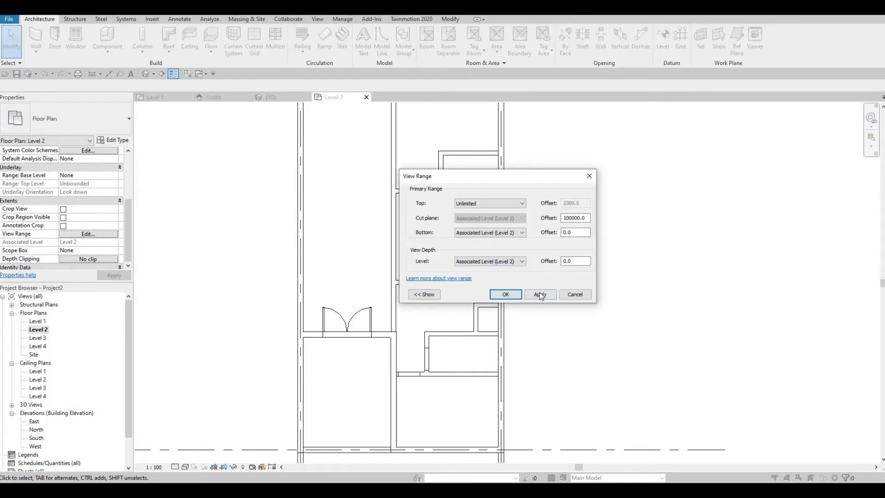
left_click(540, 295)
- Confirm the edited view range settings and close the dialog
left_click(506, 294)
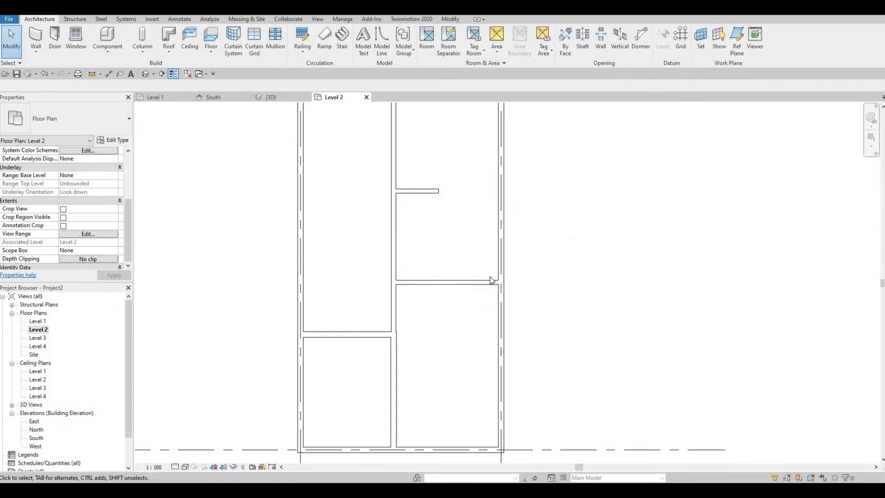
scroll(491, 280, "down", 2)
scroll(401, 295, "up", 2)
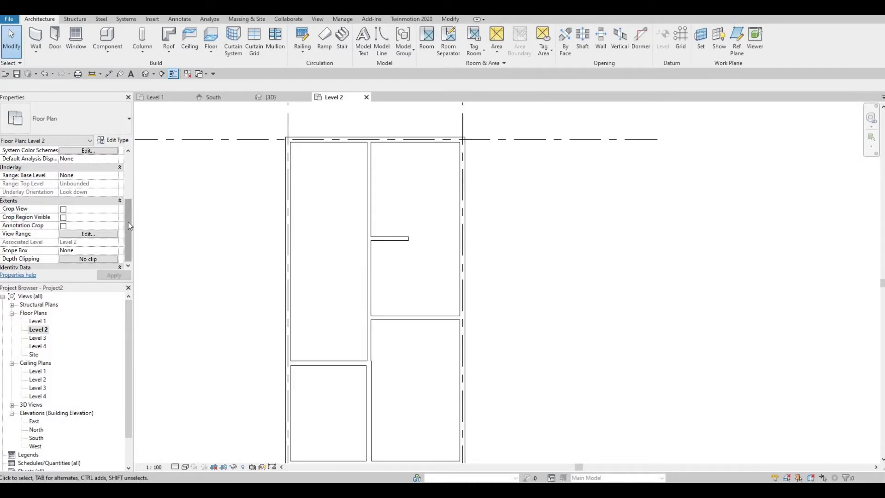
scroll(130, 220, "up", 3)
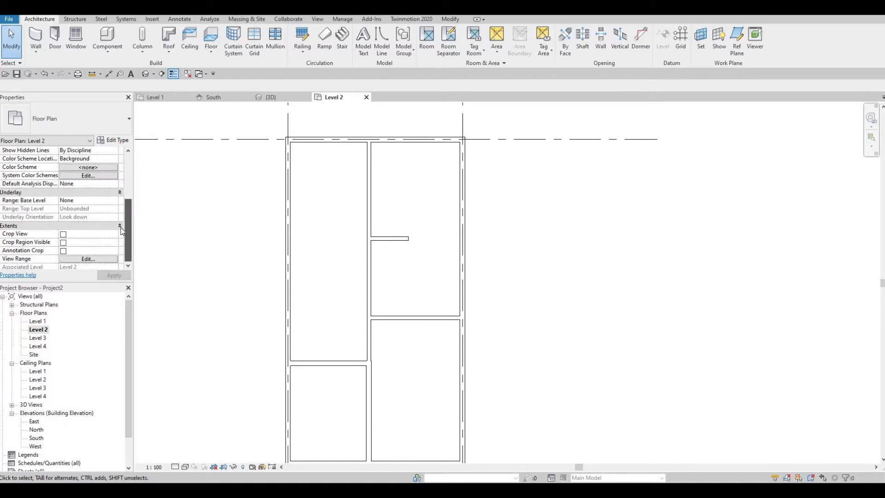
scroll(122, 219, "up", 4)
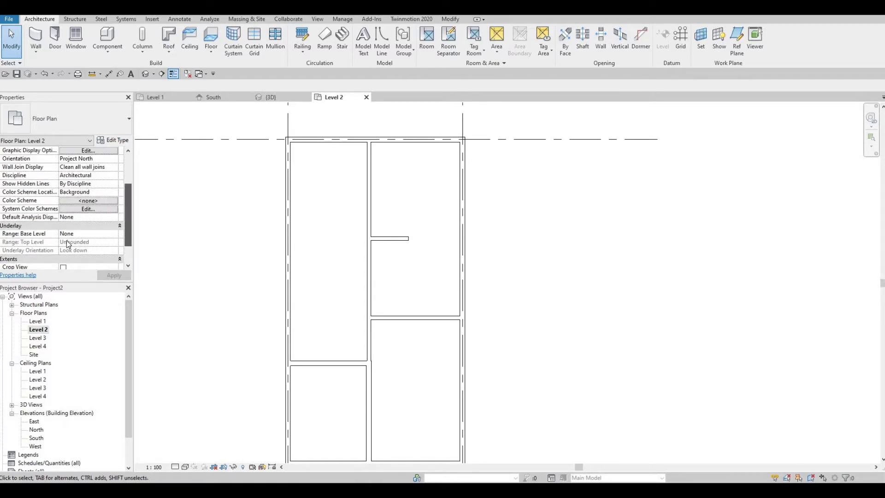
- Set the plan's Underlay Base Level to Level 1
left_click(86, 234)
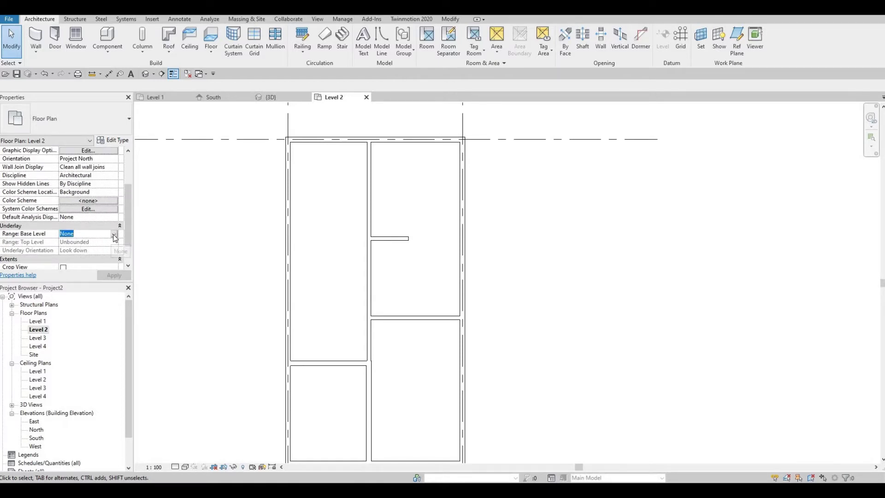
left_click(114, 235)
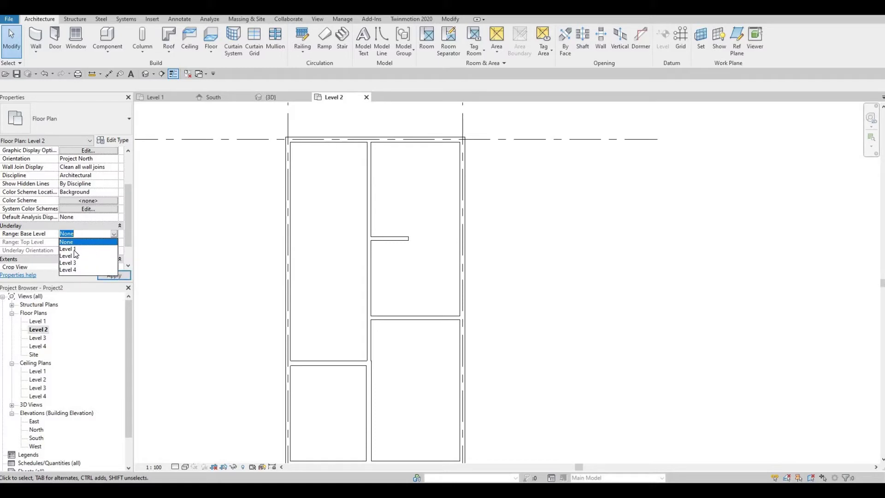
left_click(74, 250)
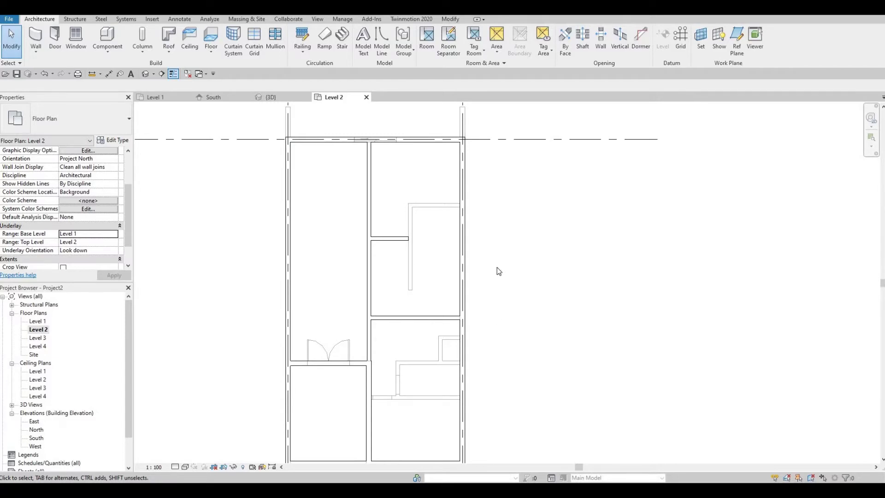
- Align an interior wall face onto the reference wall face using Align (AL)
scroll(497, 267, "down", 3, "ctrl")
scroll(417, 266, "up", 1)
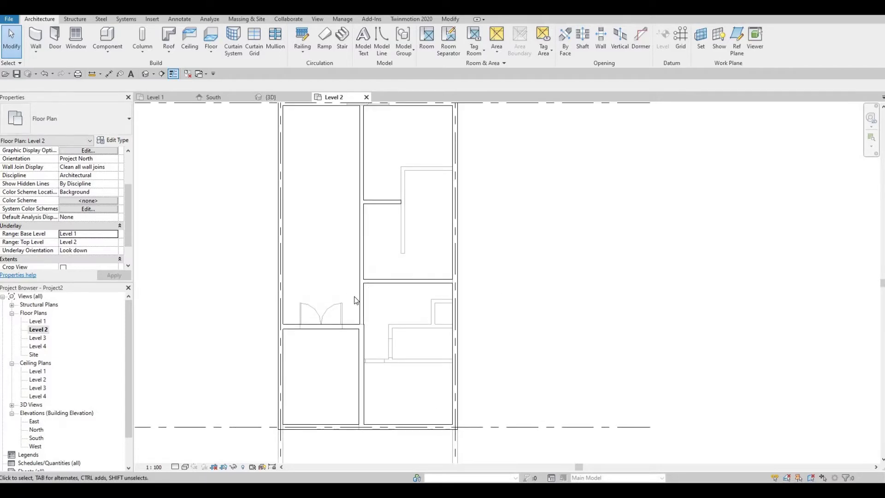
scroll(361, 300, "up", 1)
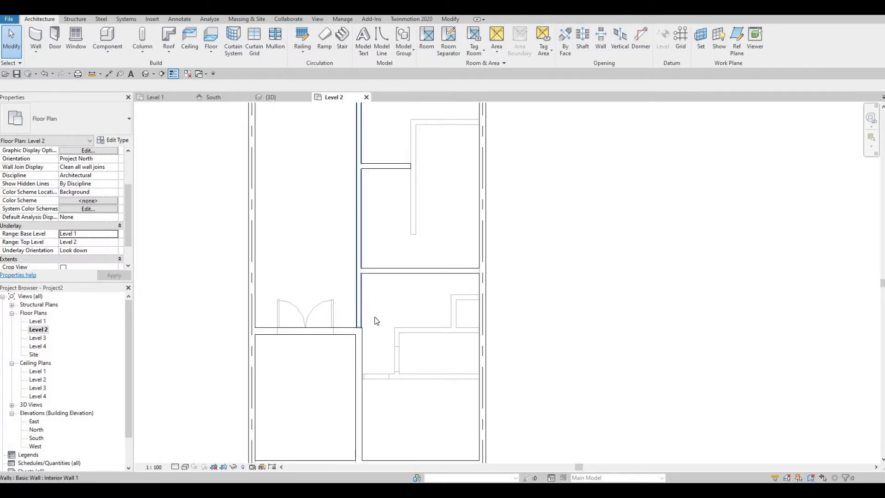
key("a")
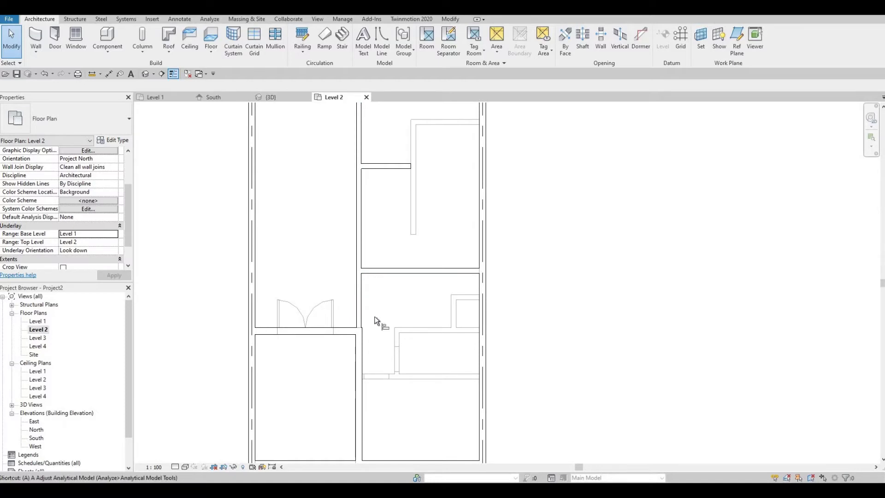
key("l")
scroll(365, 348, "up", 1)
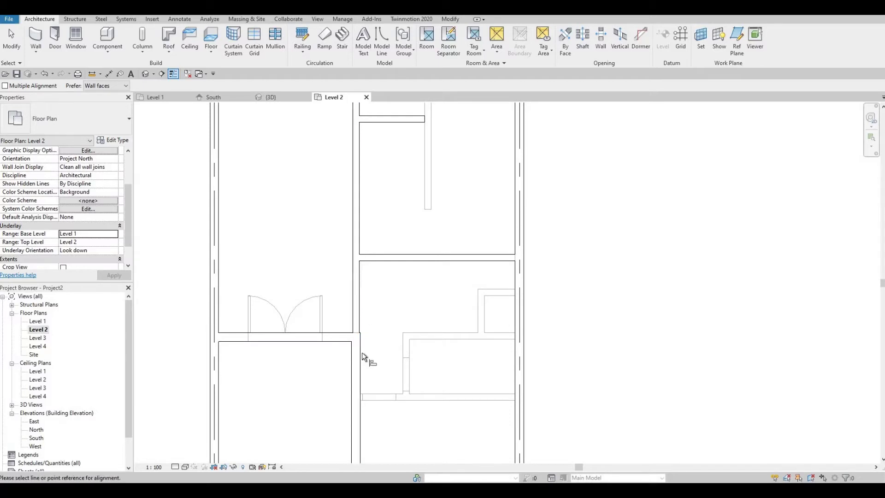
left_click(361, 352)
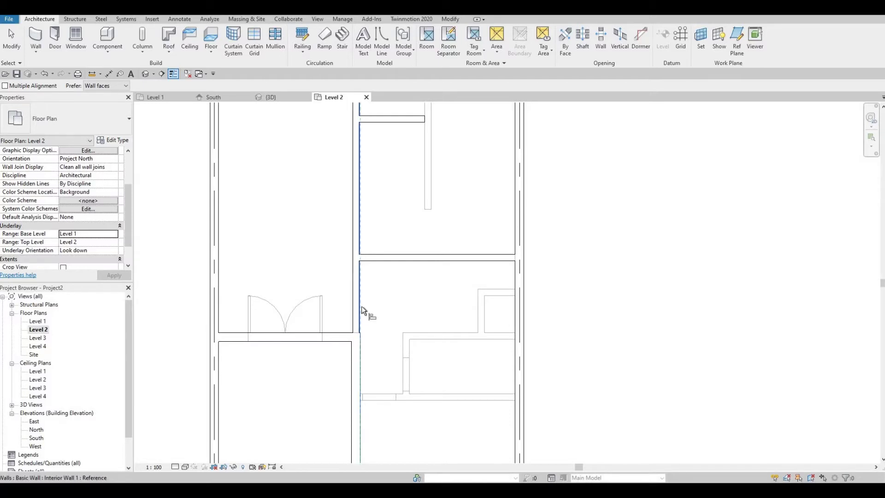
left_click(363, 306)
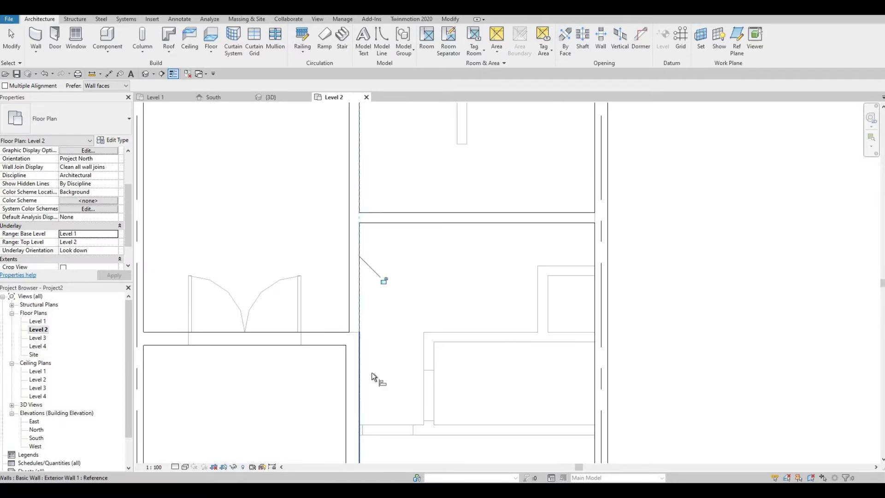
middle_click_drag(396, 380, 394, 351)
- Align the short partition wall up onto the Level 1 underlay wall face
scroll(395, 351, "down", 2)
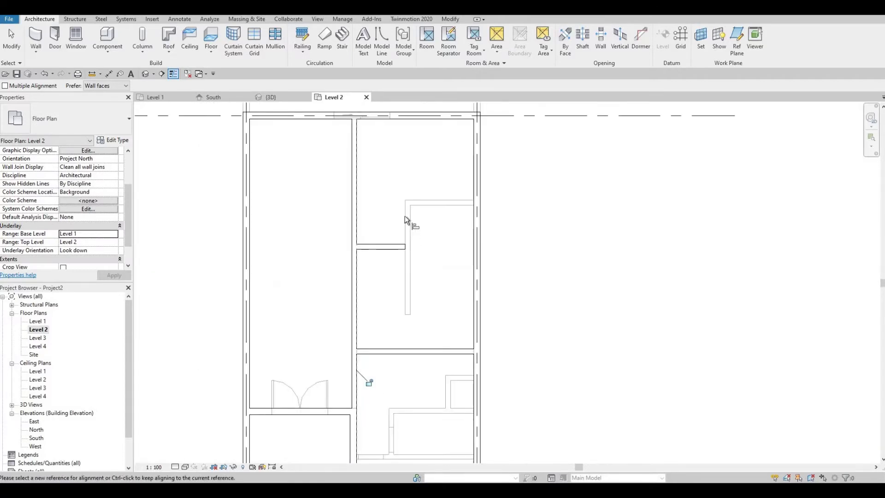
scroll(395, 208, "up", 2)
scroll(405, 180, "up", 1)
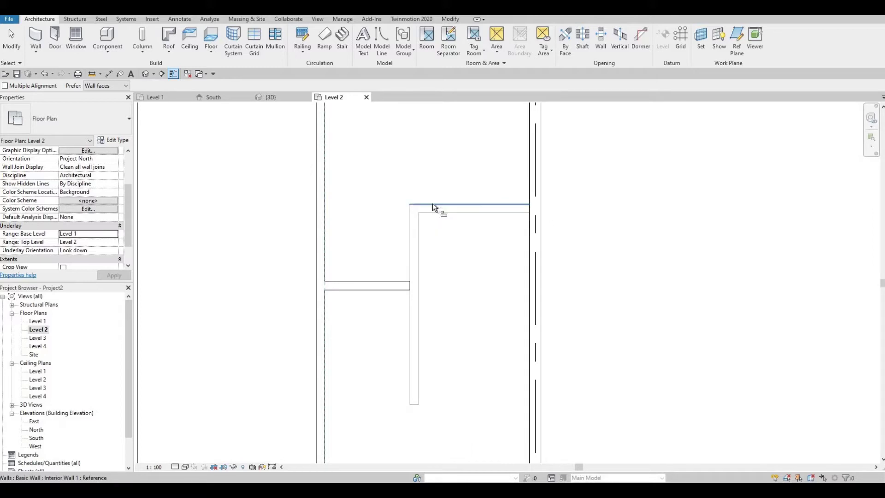
left_click(429, 206)
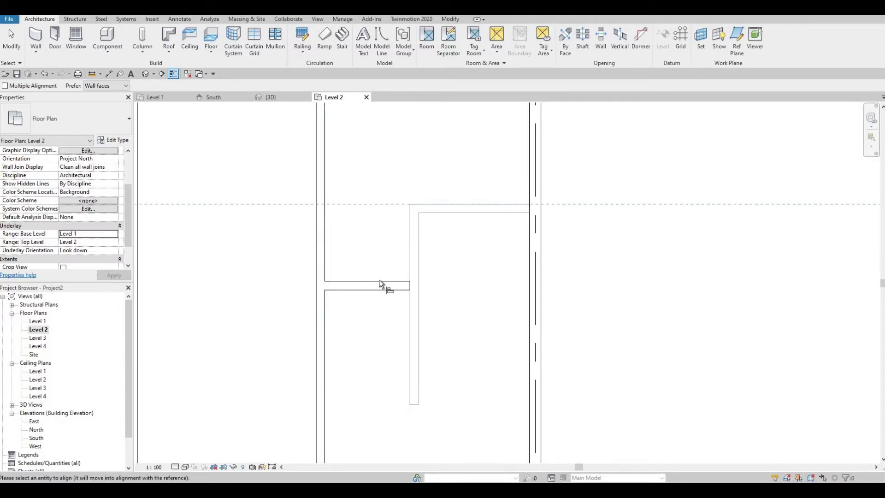
left_click(417, 289)
scroll(404, 245, "down", 2)
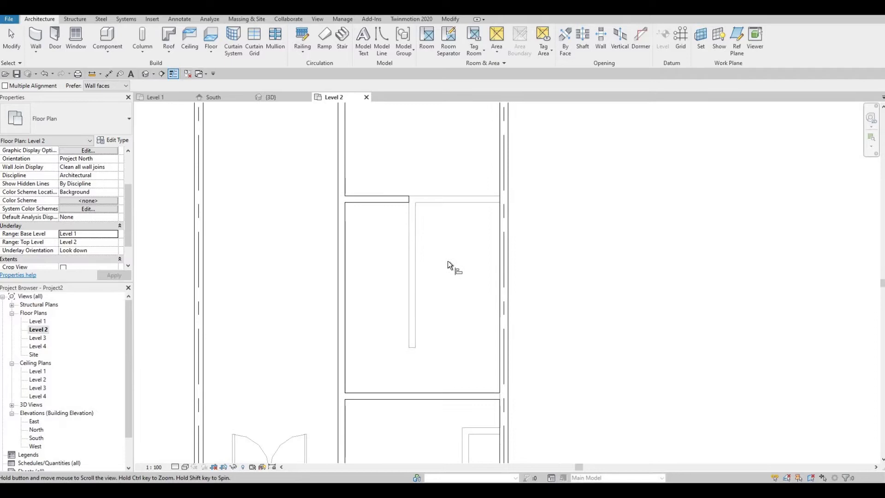
scroll(447, 261, "down", 3)
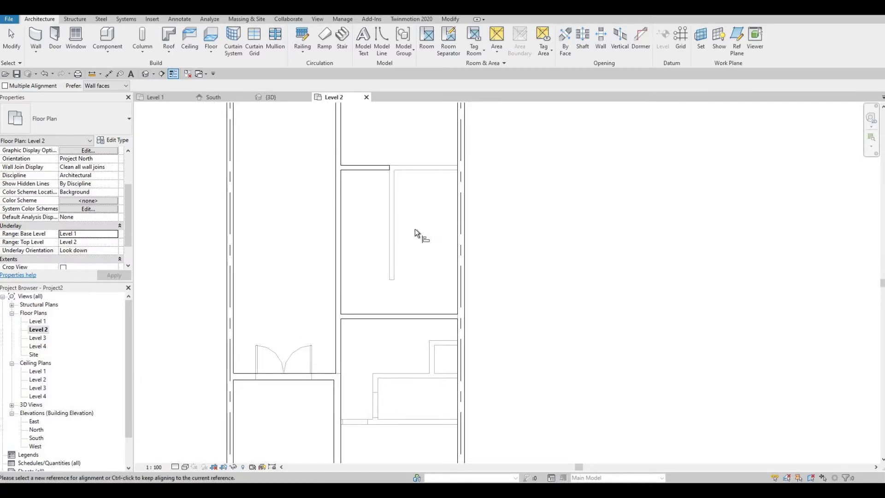
scroll(395, 173, "up", 3)
key("Escape")
key("Escape")
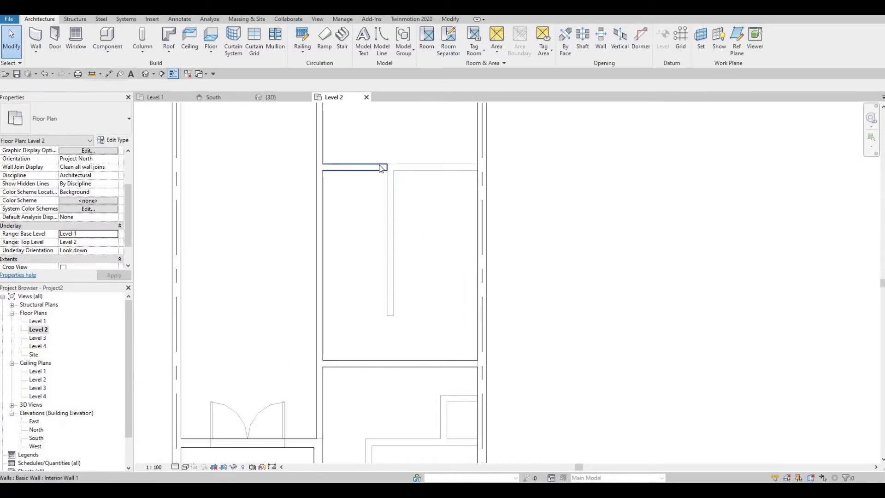
left_click(388, 167)
- Extend the short partition wall east to the exterior wall
left_click_drag(387, 167, 477, 166)
left_click(345, 202)
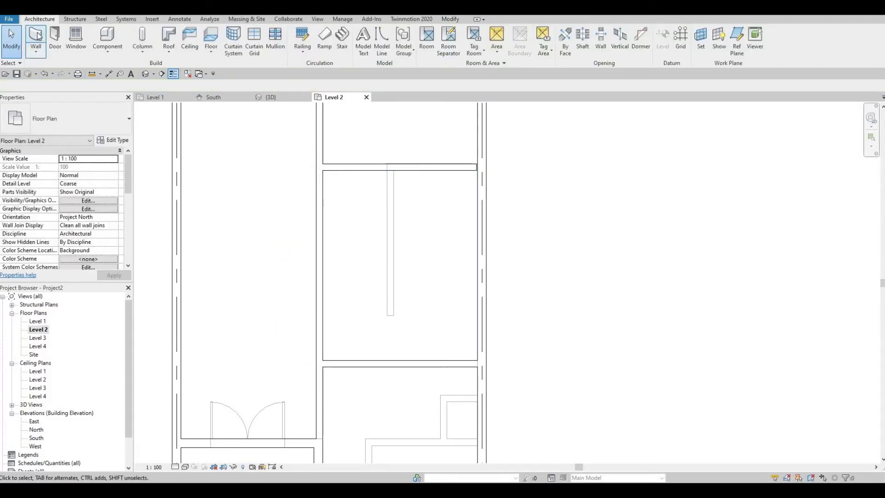
left_click(380, 162)
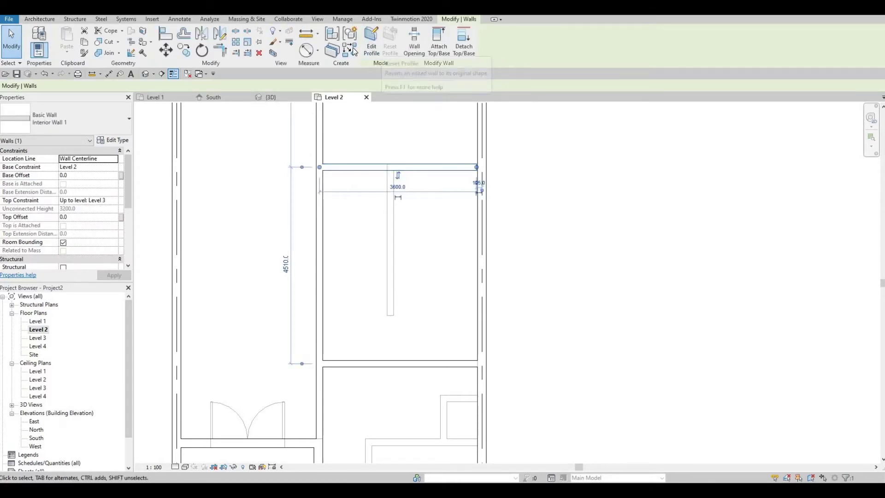
- Draw a new vertical Interior Wall 1 wall, about 3260 long, south from the partition
key("w")
key("a")
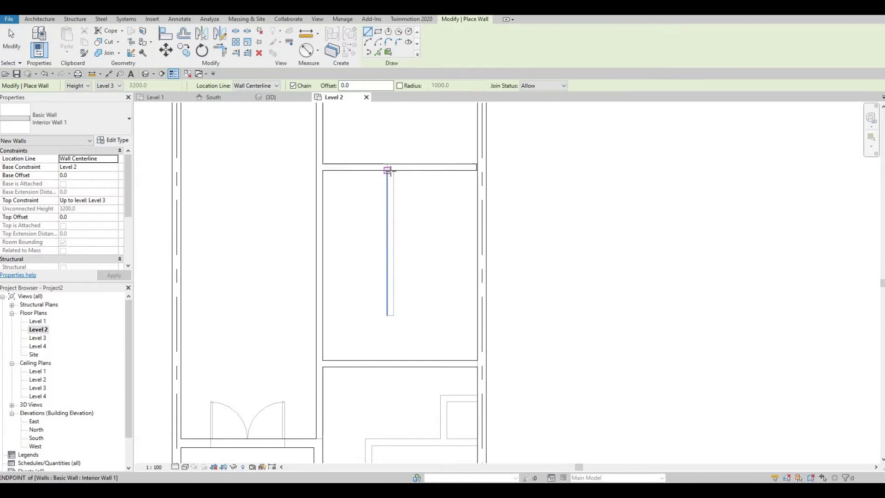
scroll(387, 169, "up", 3)
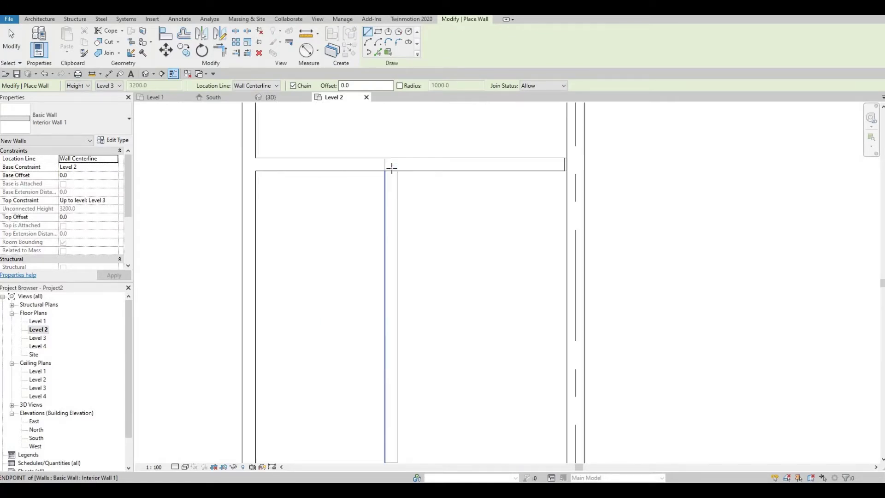
left_click(390, 170)
scroll(389, 295, "down", 2)
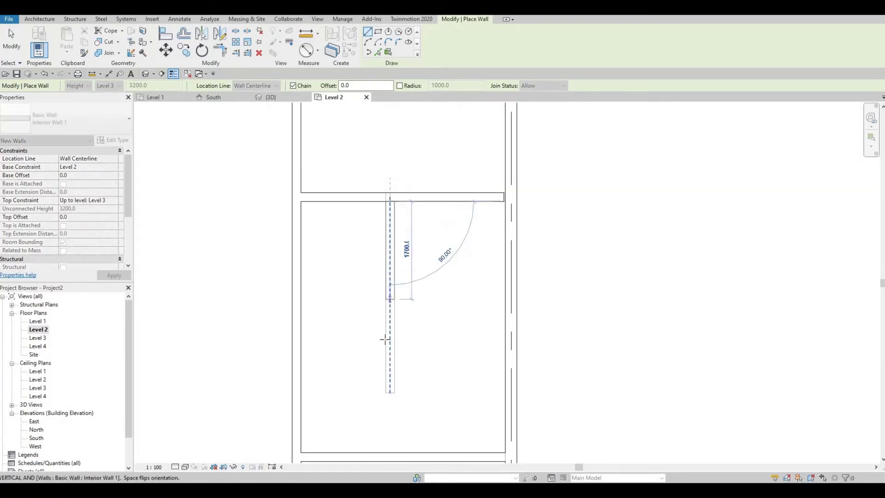
scroll(391, 395, "up", 1)
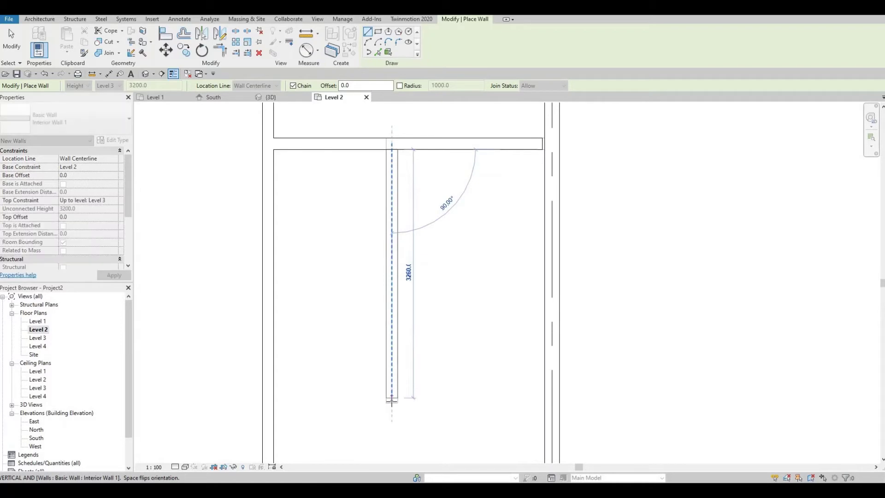
left_click(392, 400)
scroll(391, 351, "down", 1)
scroll(401, 360, "up", 1)
key("Escape")
key("Escape")
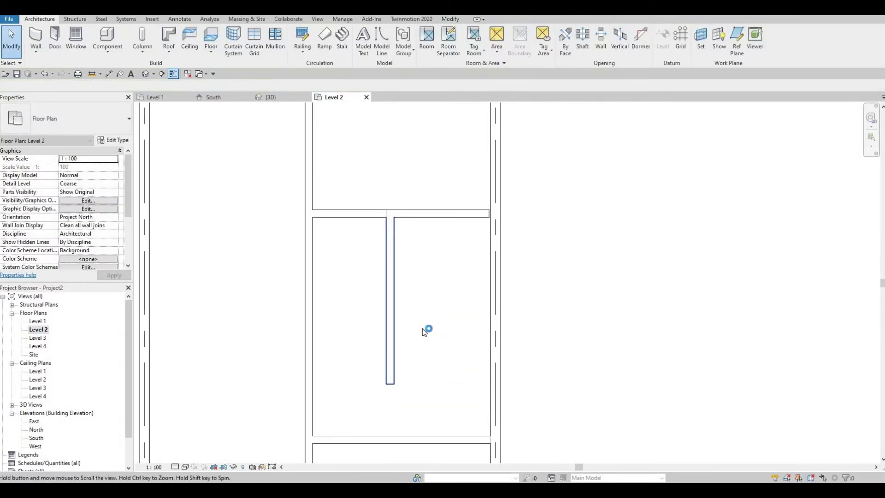
scroll(422, 329, "down", 2)
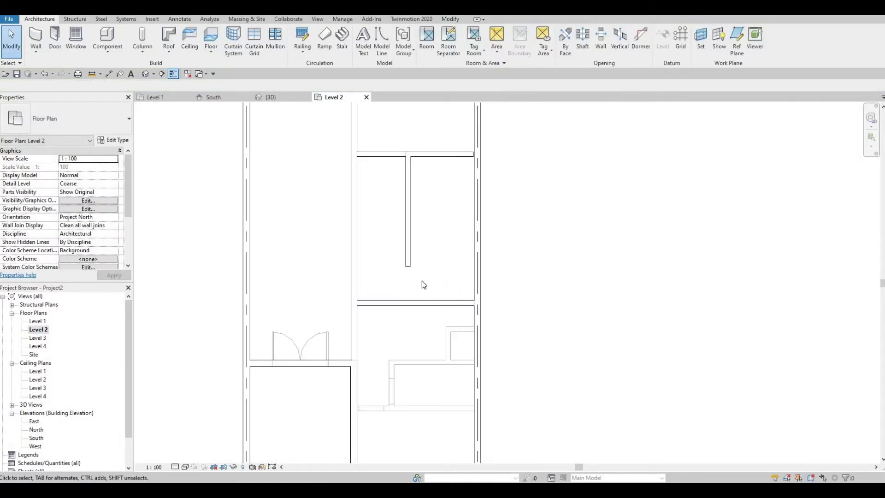
scroll(423, 288, "up", 1)
scroll(423, 289, "down", 3)
middle_click_drag(423, 289, 430, 312)
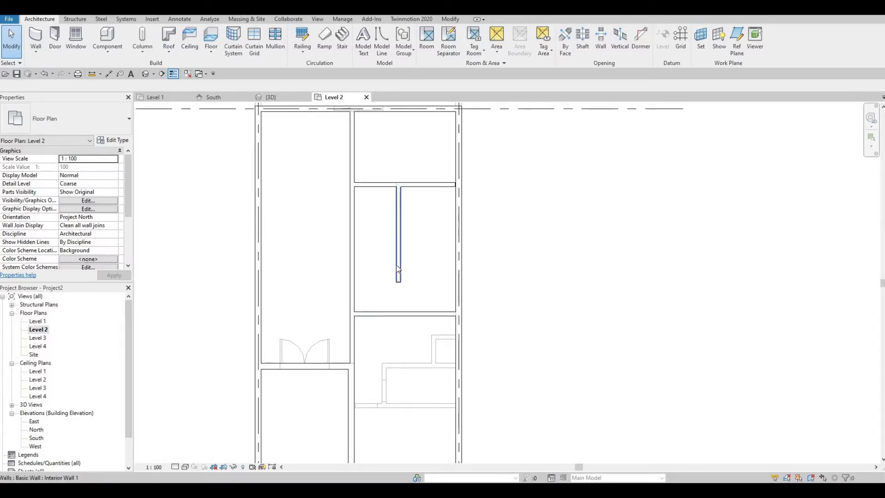
- Draw an L-shaped Interior Wall 1 wall with Create Similar, ending at the exterior wall
left_click(398, 211)
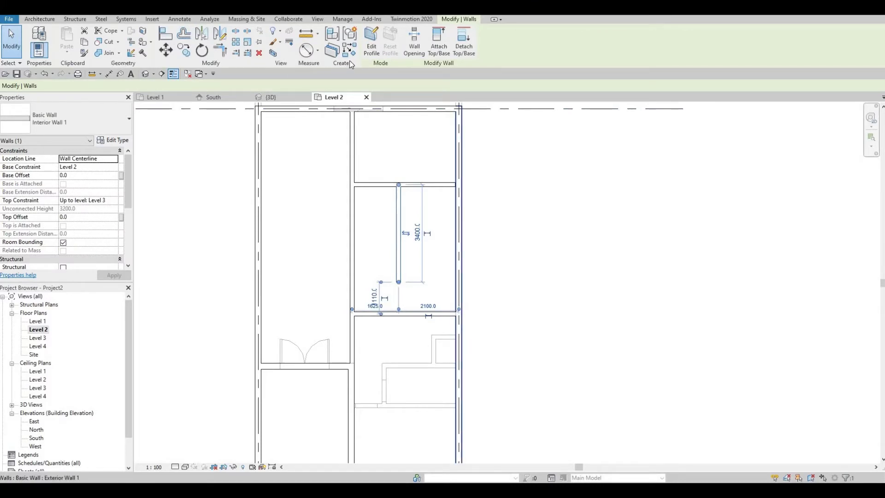
key("c")
key("s")
scroll(392, 342, "up", 1)
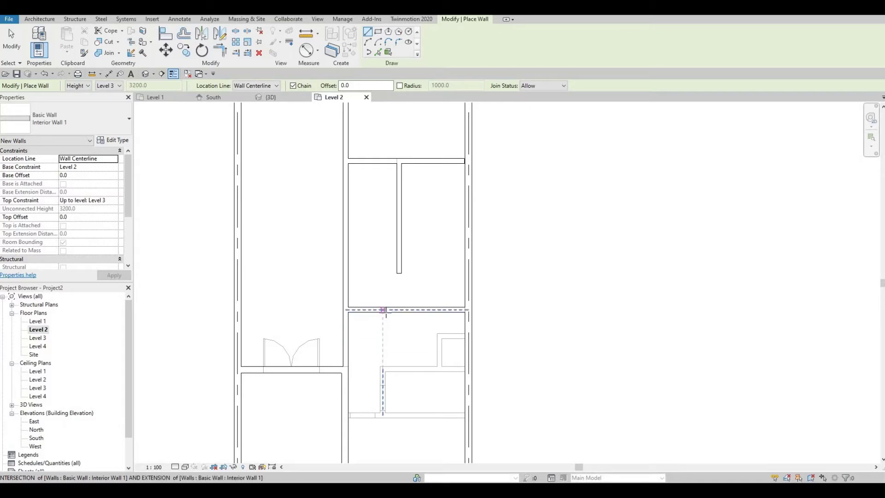
left_click(383, 310)
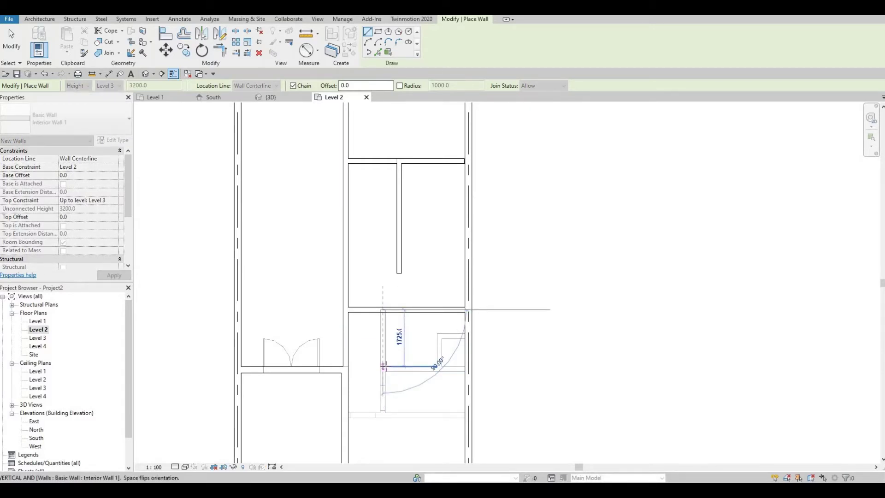
left_click(382, 365)
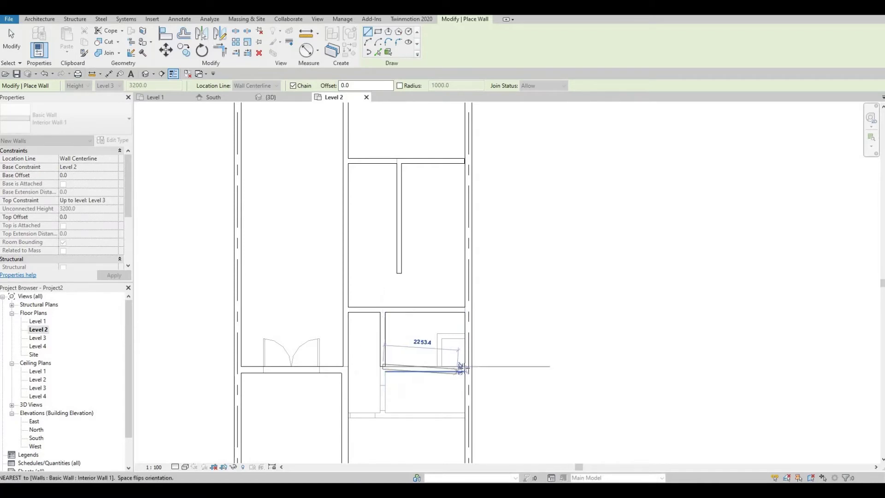
left_click(468, 367)
key("Escape")
key("Escape")
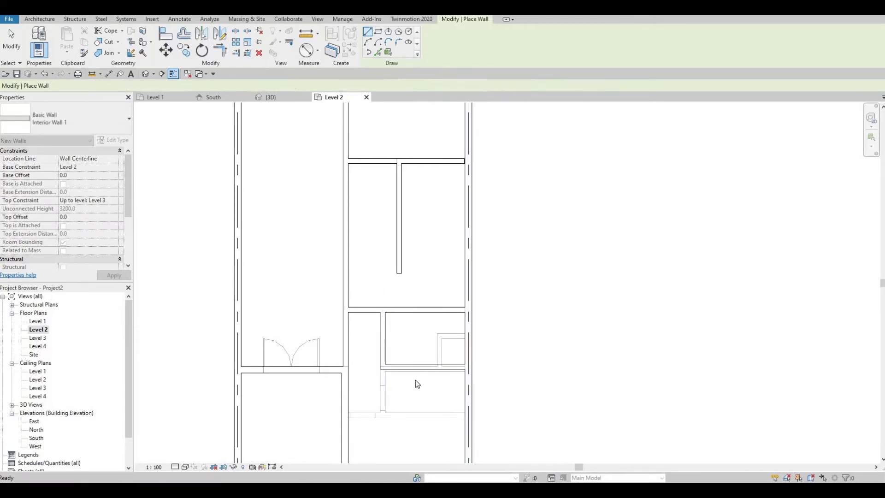
- Align the new wall with the neighbouring wall face
scroll(409, 363, "up", 4)
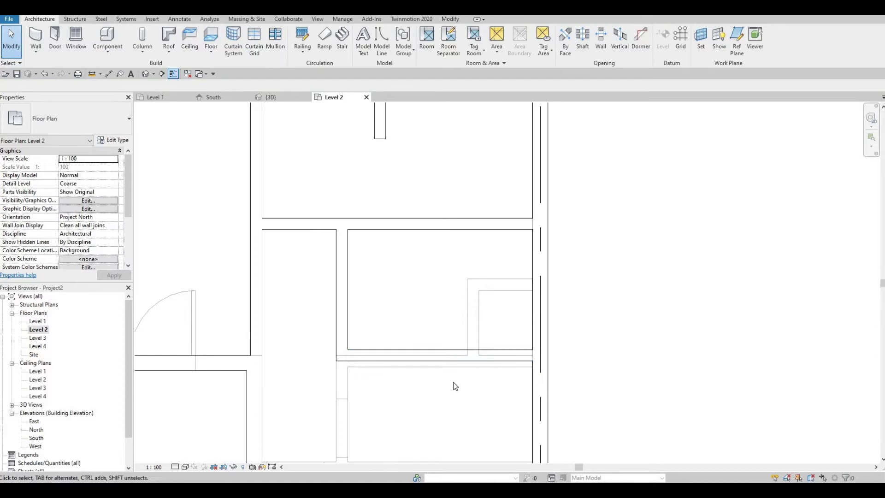
key("a")
key("l")
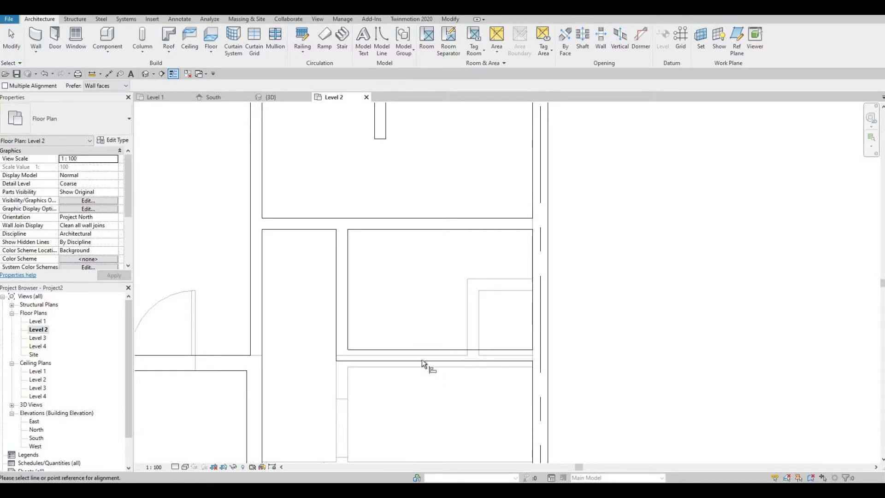
left_click(422, 366)
left_click(425, 387)
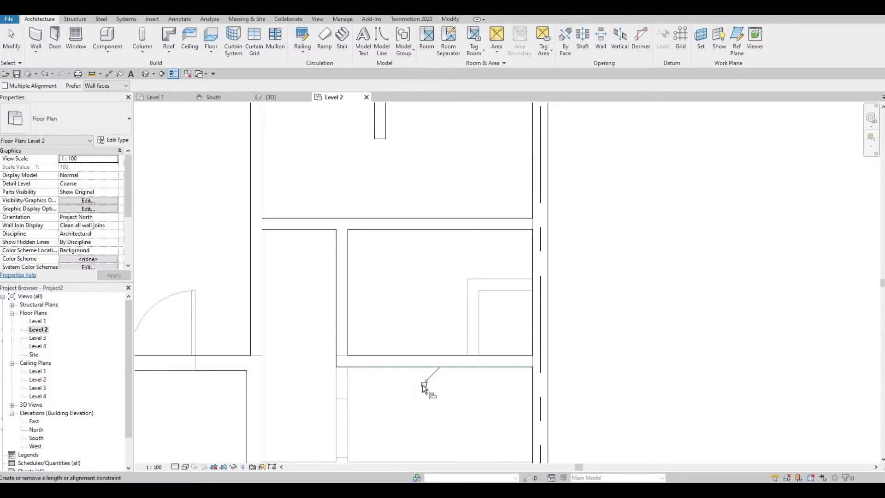
key("Escape")
key("Escape")
- Pan to the top of the plan and check the horizontal interior wall
scroll(392, 392, "down", 2)
scroll(419, 397, "down", 2)
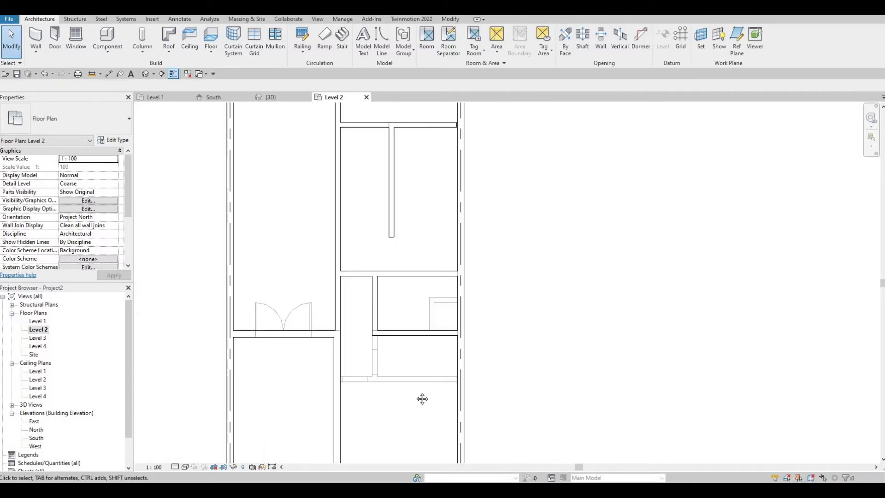
scroll(417, 364, "down", 2)
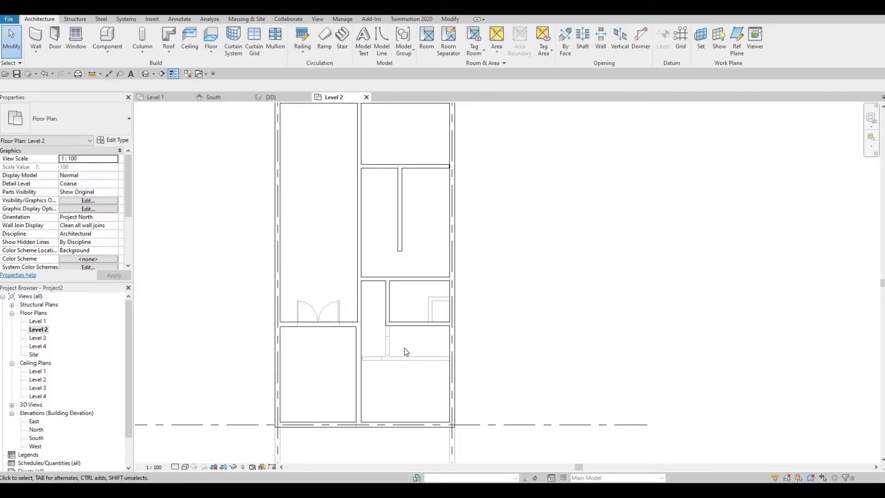
middle_click_drag(382, 385, 358, 421)
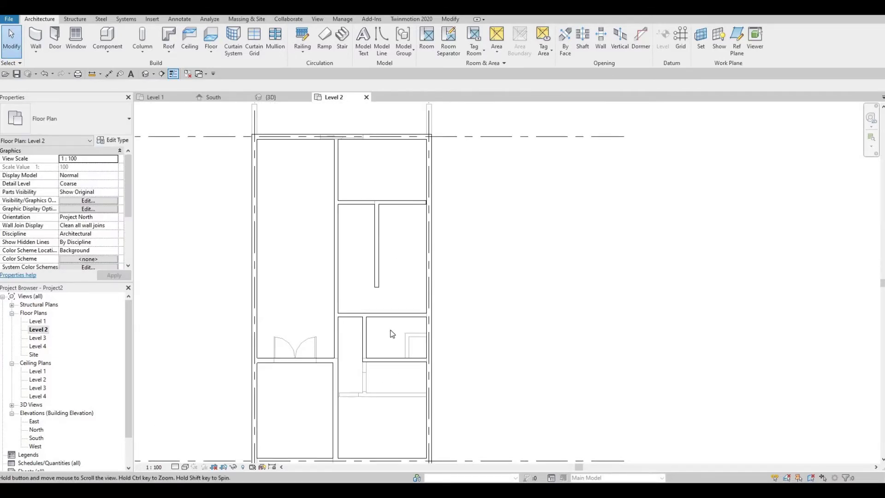
scroll(412, 236, "up", 3)
left_click(422, 239)
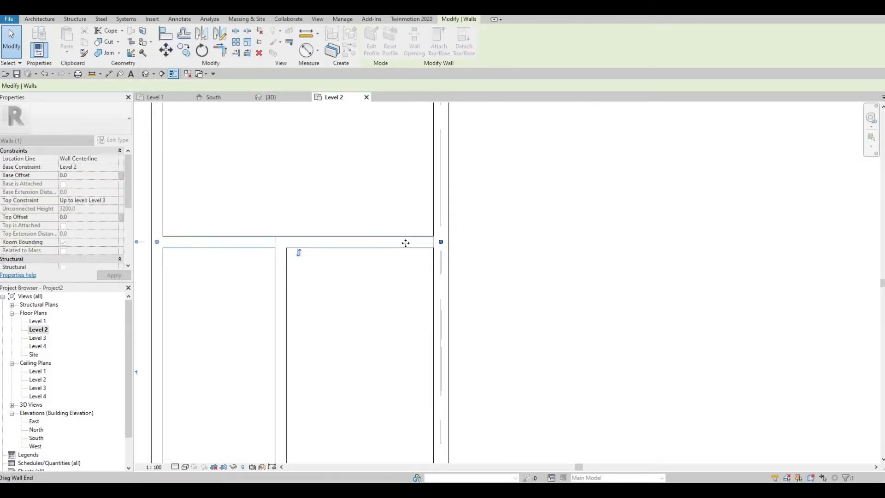
scroll(406, 243, "down", 2)
key("Escape")
scroll(405, 217, "down", 3)
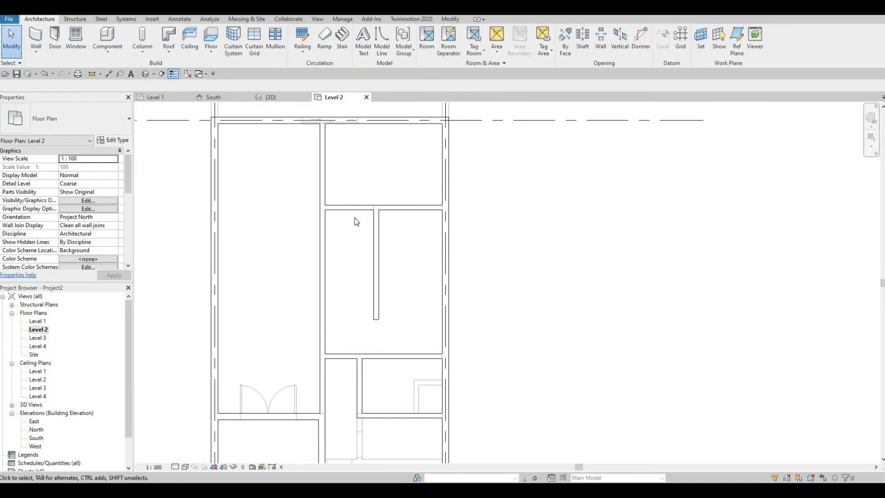
scroll(387, 225, "down", 1)
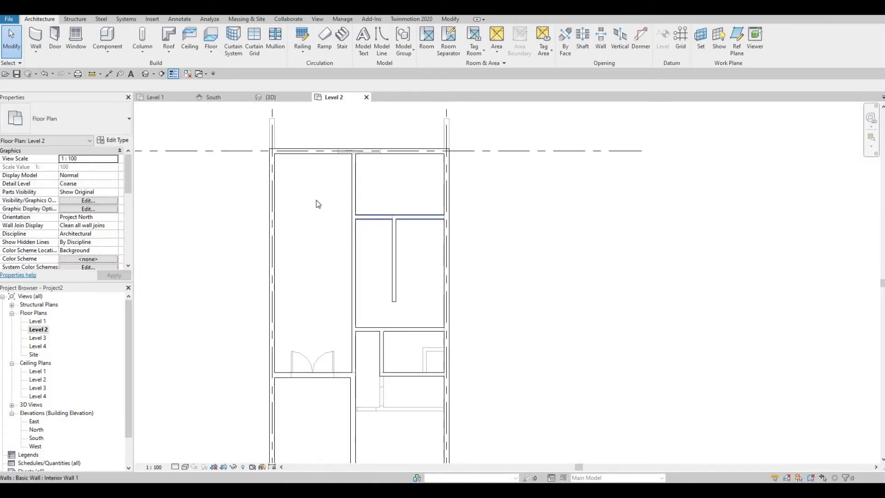
- Choose the M_Single-Flush 0762 x 2032mm door type in the Door tool
left_click(54, 41)
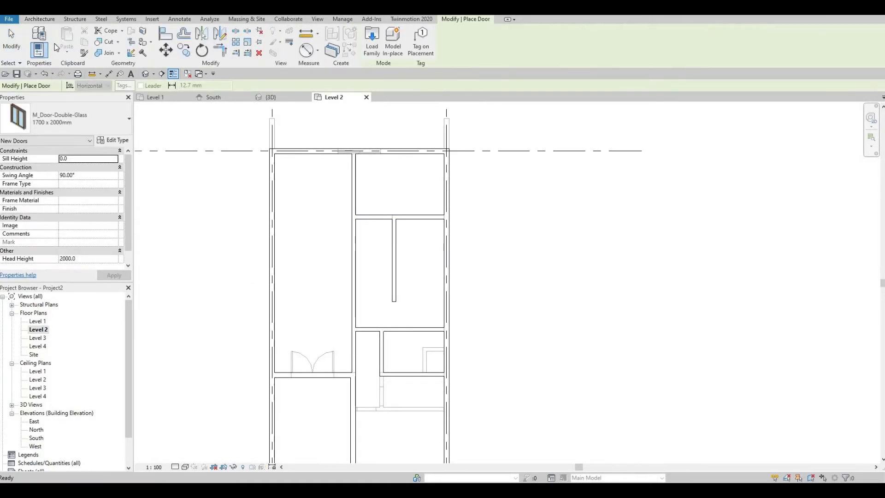
left_click(89, 112)
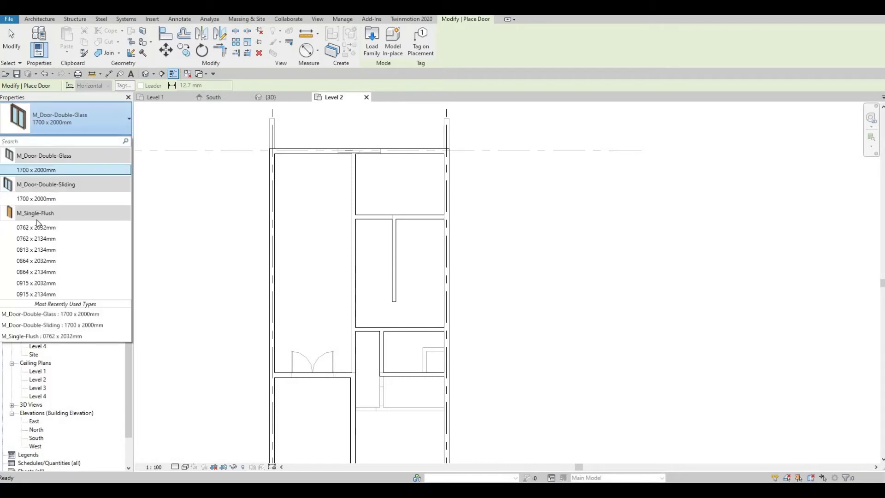
left_click(37, 228)
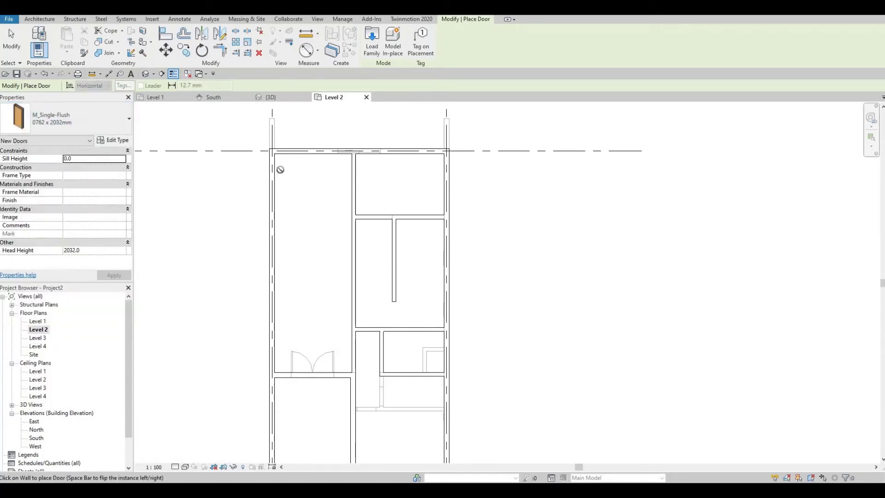
scroll(356, 224, "up", 2)
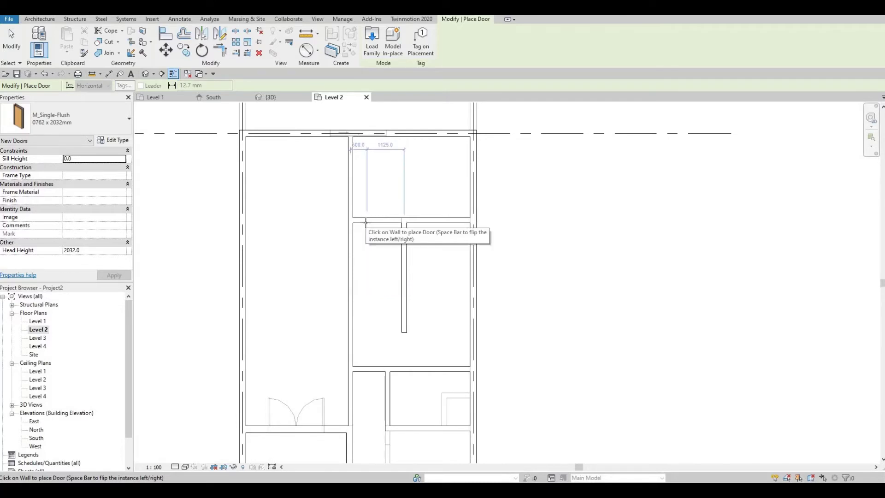
- Cancel door placement and start another Interior Wall 1 wall via Create Similar
key("Escape")
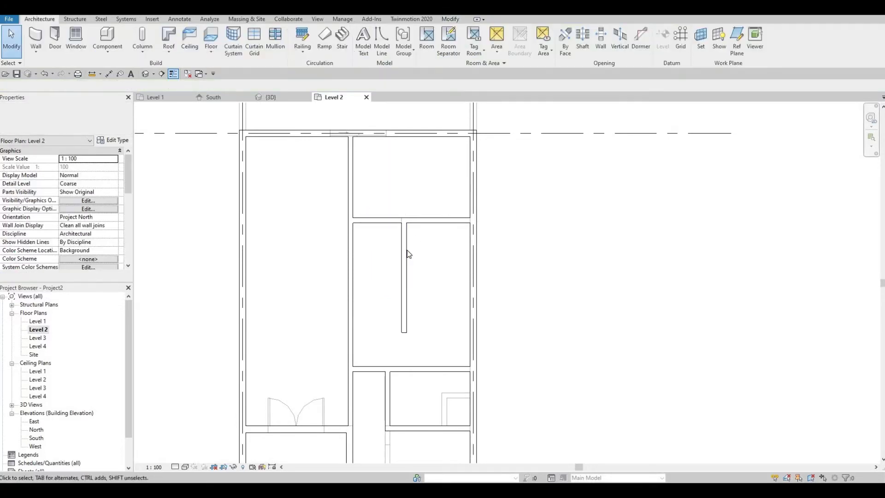
left_click(381, 249)
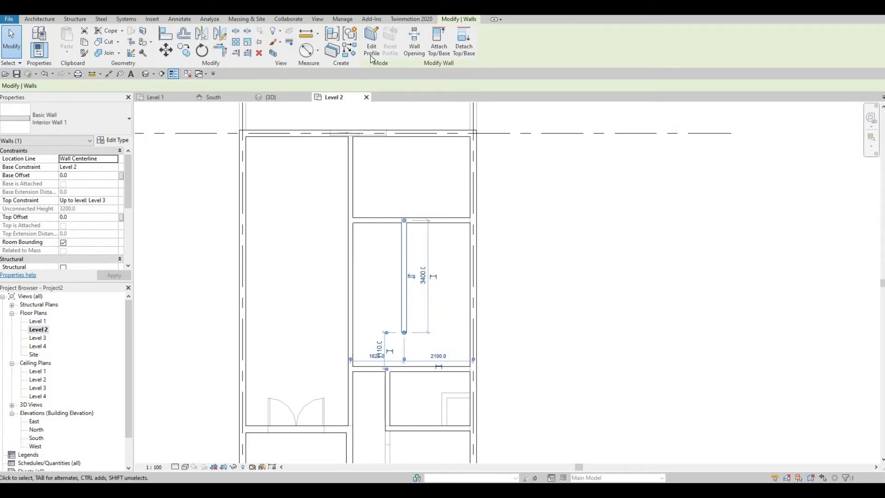
left_click(350, 50)
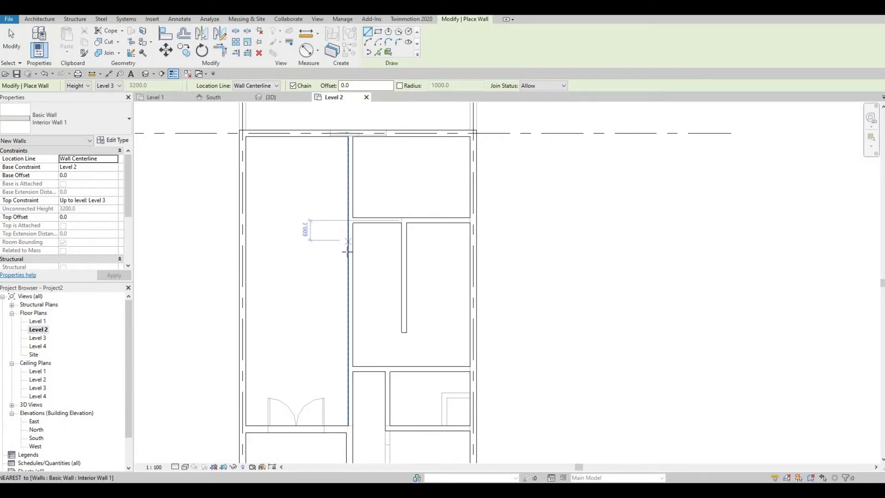
- Draw two horizontal Interior Wall 1 walls between the west exterior wall and the interior wall
left_click(348, 249)
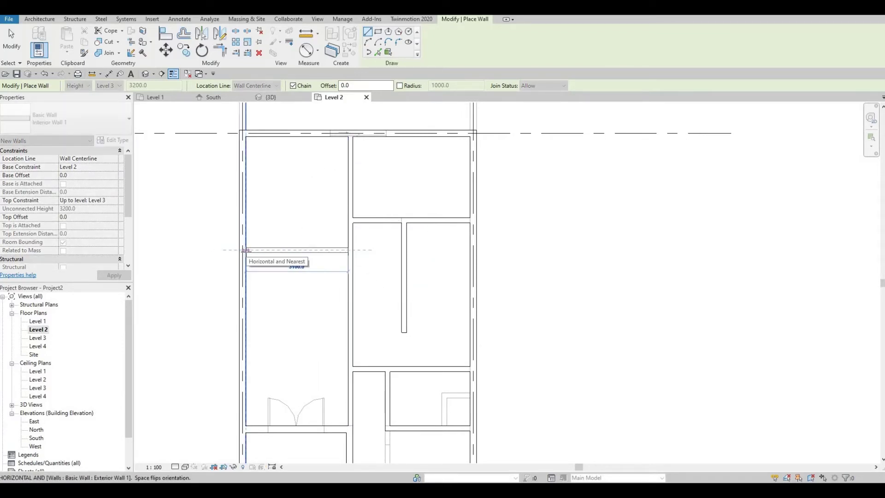
left_click(246, 249)
key("Escape")
middle_click_drag(324, 282, 323, 226)
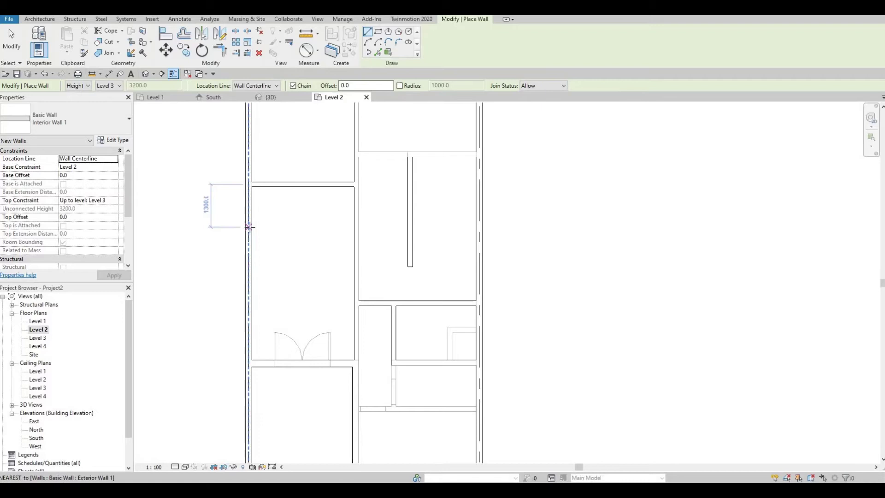
left_click(249, 231)
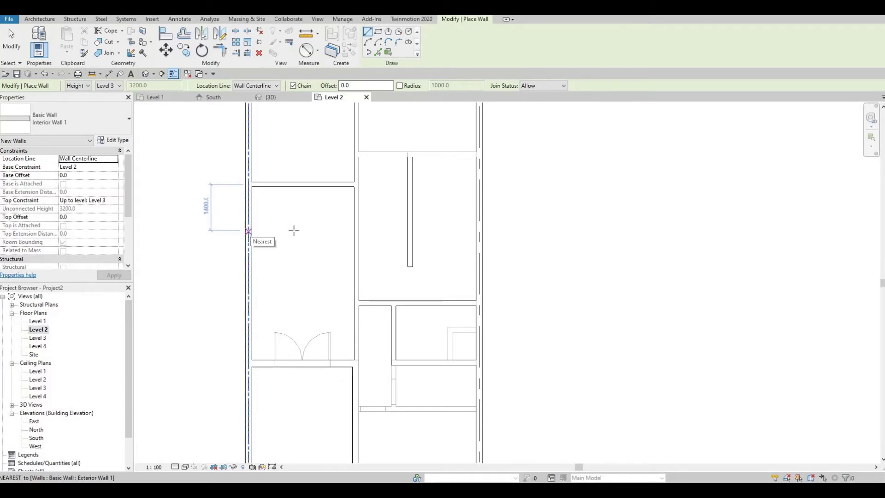
left_click(357, 231)
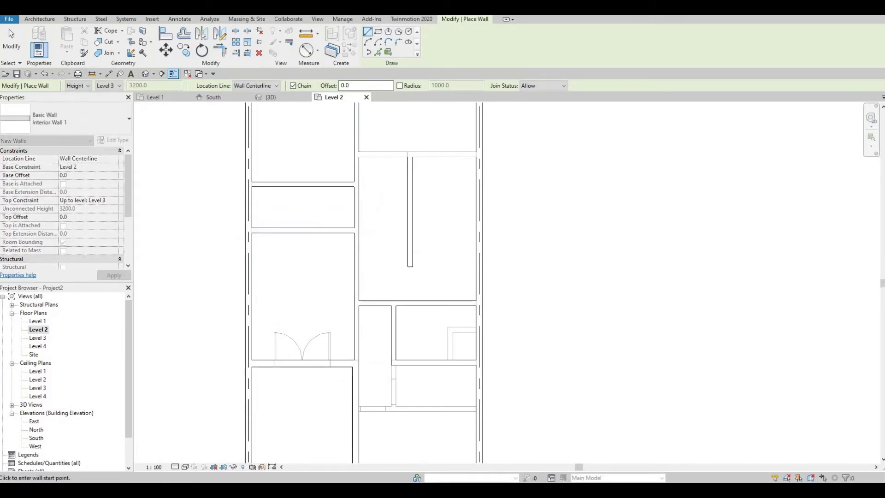
key("Escape")
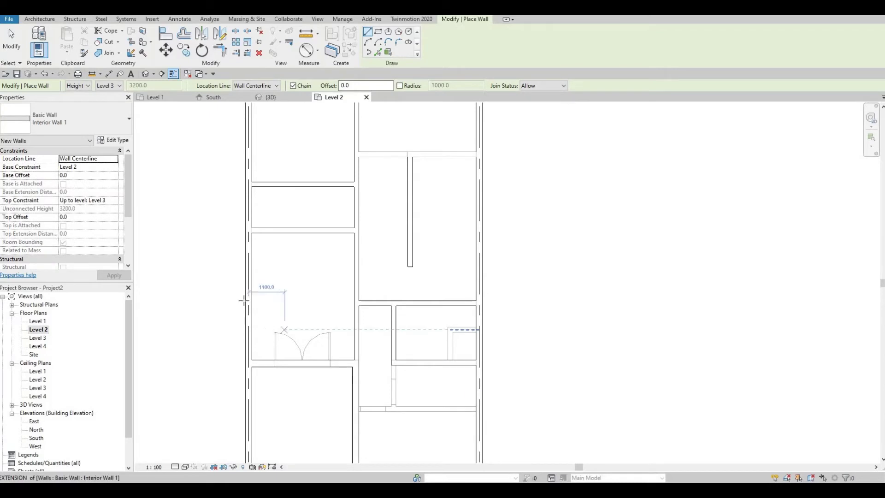
scroll(276, 261, "down", 2)
middle_click_drag(301, 268, 327, 287)
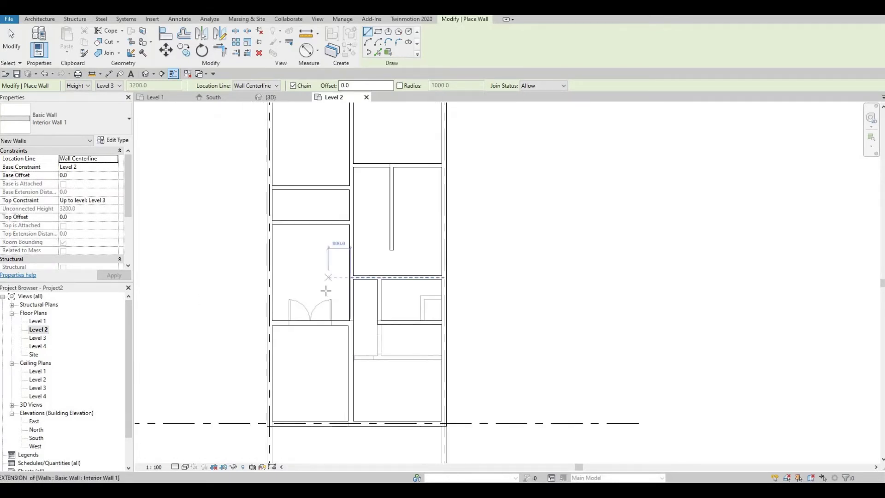
scroll(326, 283, "down", 2)
key("Escape")
scroll(308, 258, "up", 1)
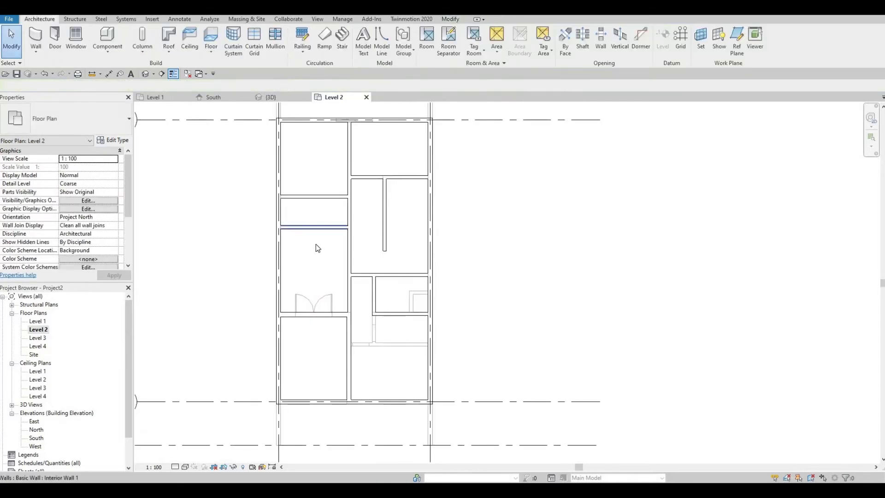
left_click(315, 244)
scroll(373, 300, "up", 2)
scroll(371, 275, "up", 4)
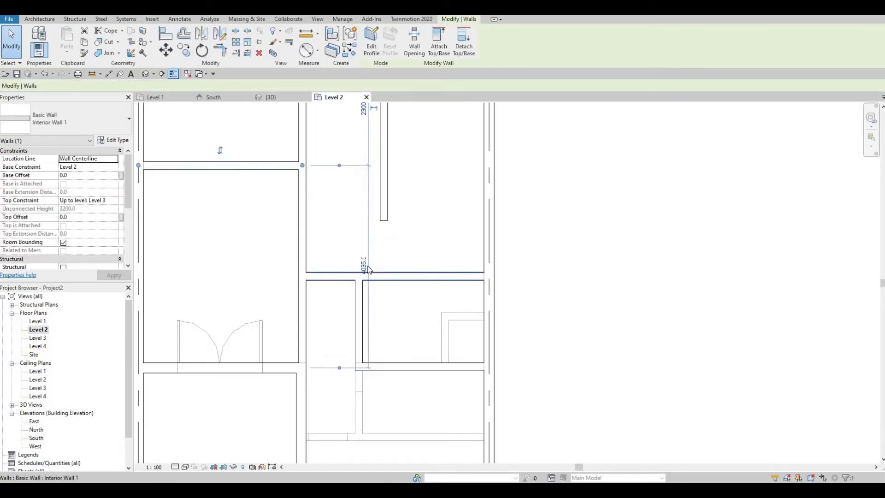
scroll(368, 271, "down", 4)
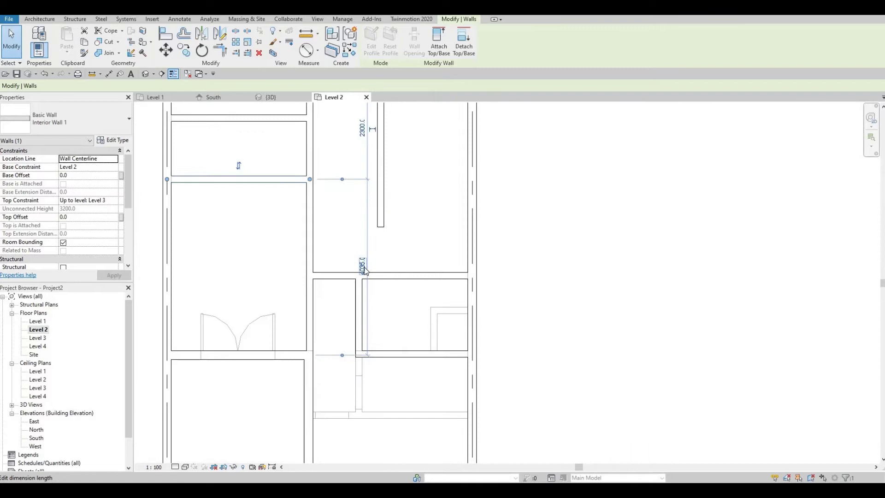
key("Escape")
scroll(325, 196, "up", 1)
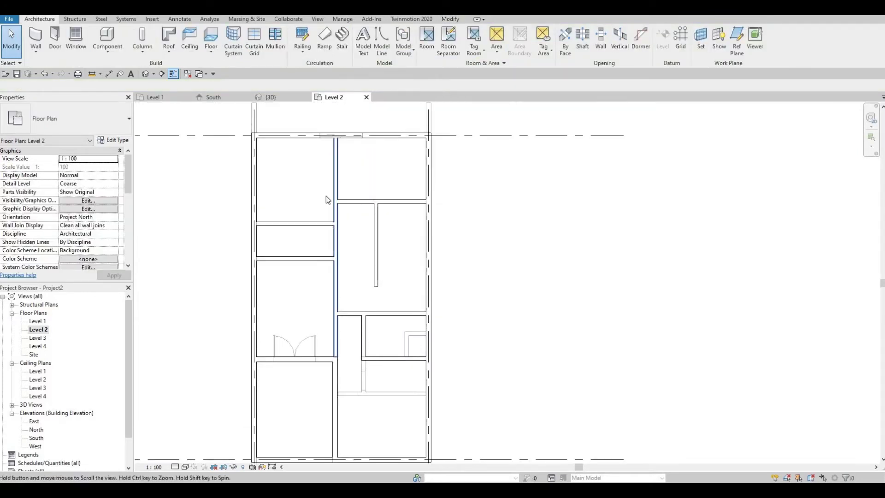
scroll(324, 212, "up", 3)
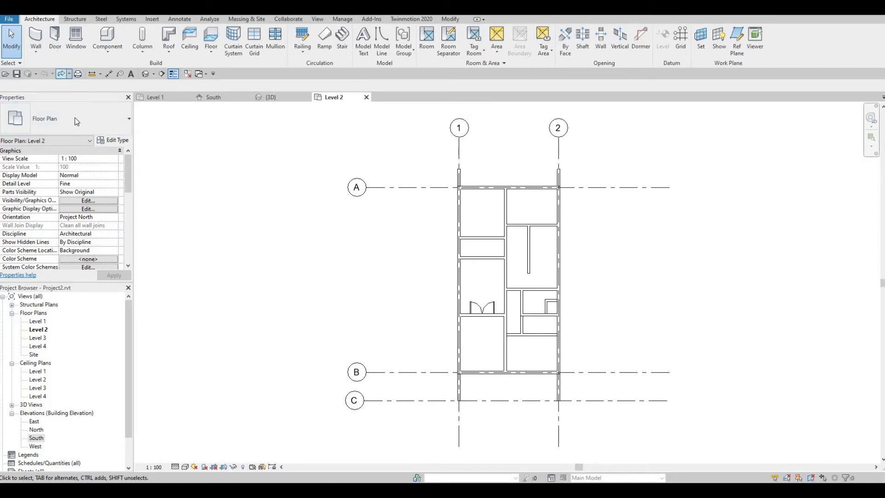
left_click(54, 40)
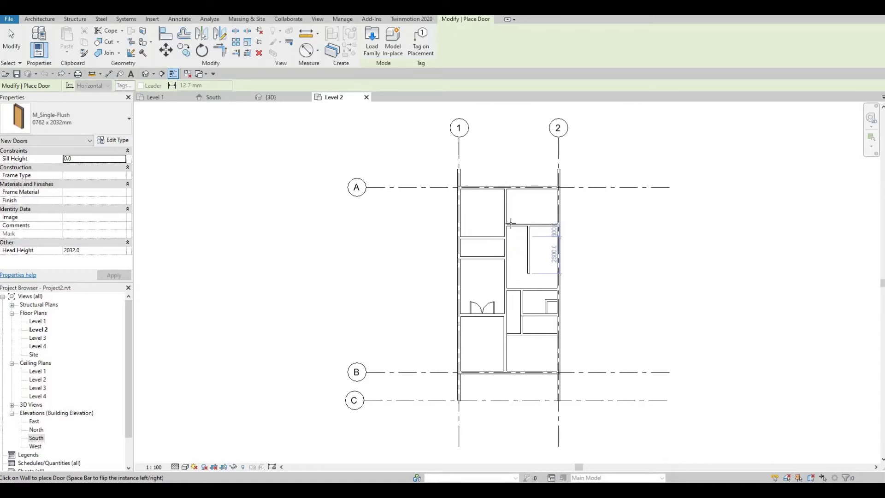
key("Escape")
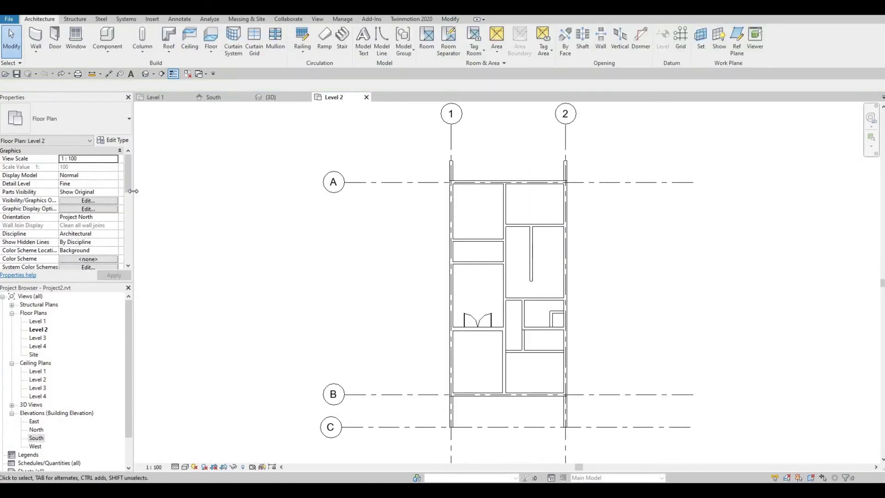
- Set the Level 2 view range Top, Bottom and View Depth all to Associated Level (Level 2)
scroll(129, 205, "down", 4)
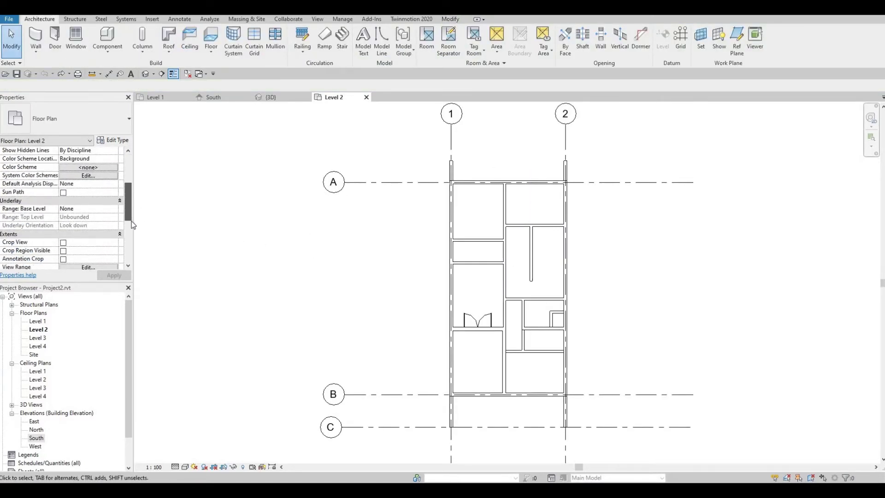
scroll(133, 225, "down", 3)
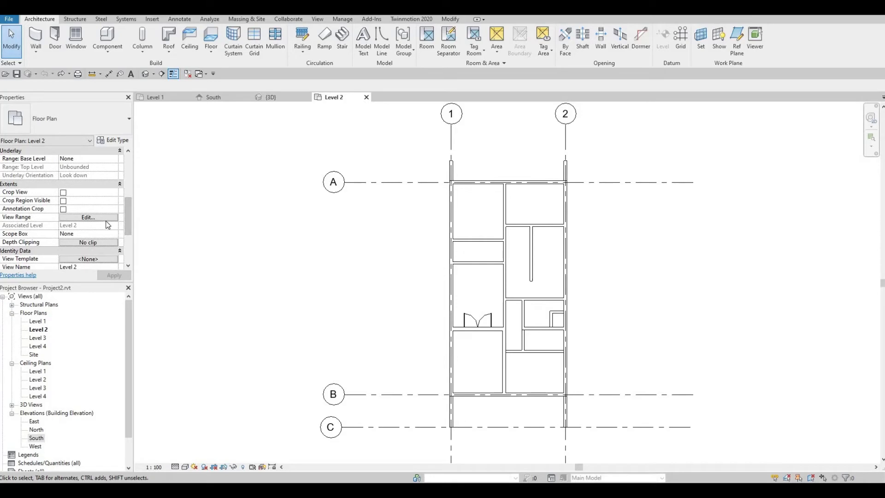
left_click(105, 218)
left_click(518, 204)
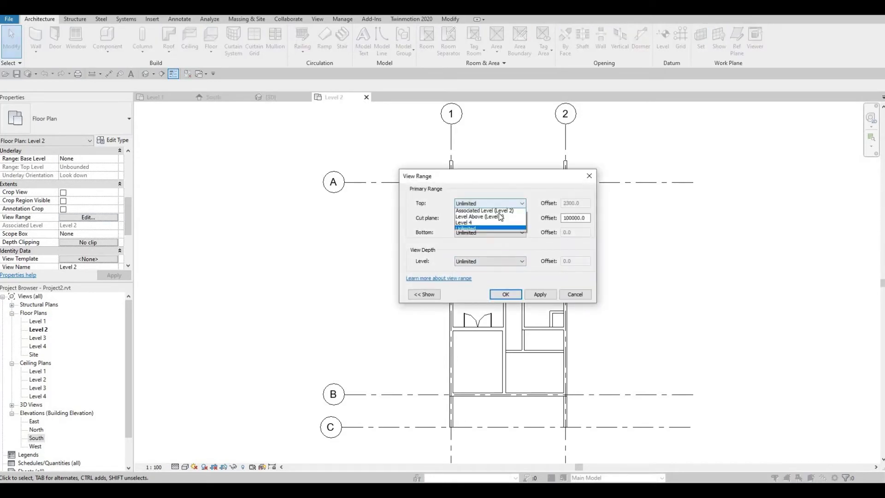
left_click(488, 211)
left_click(516, 233)
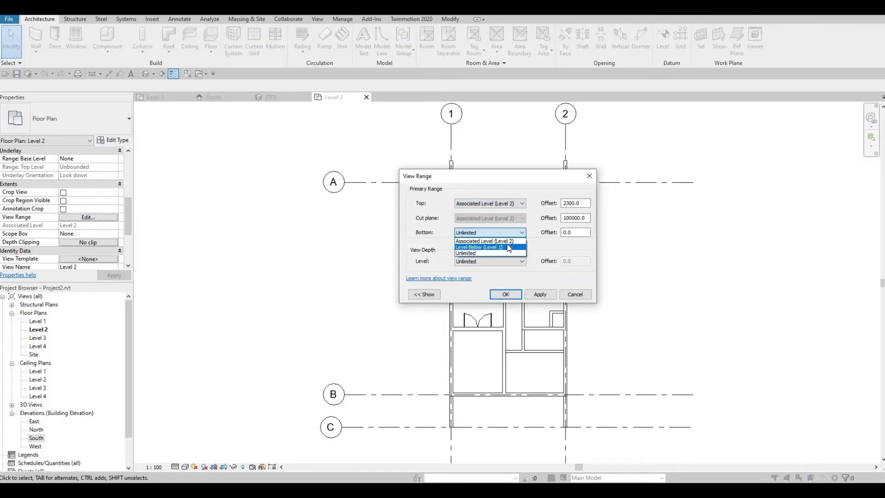
left_click(489, 239)
left_click(514, 261)
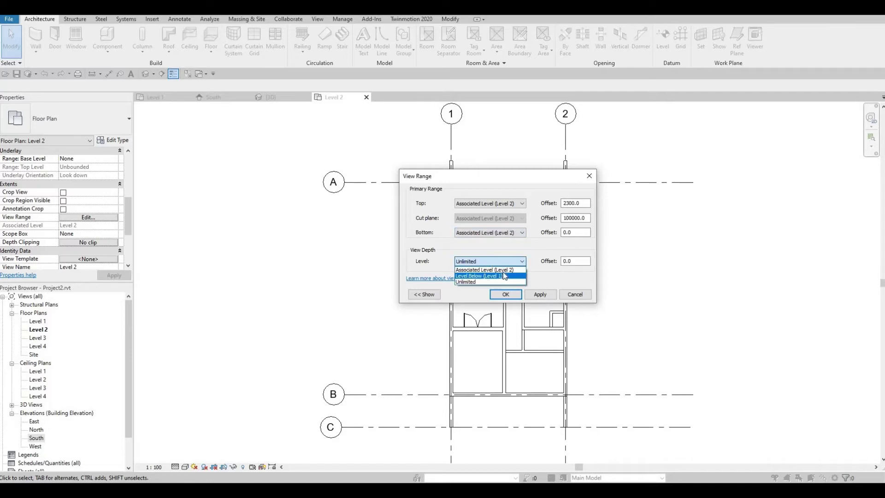
left_click(488, 269)
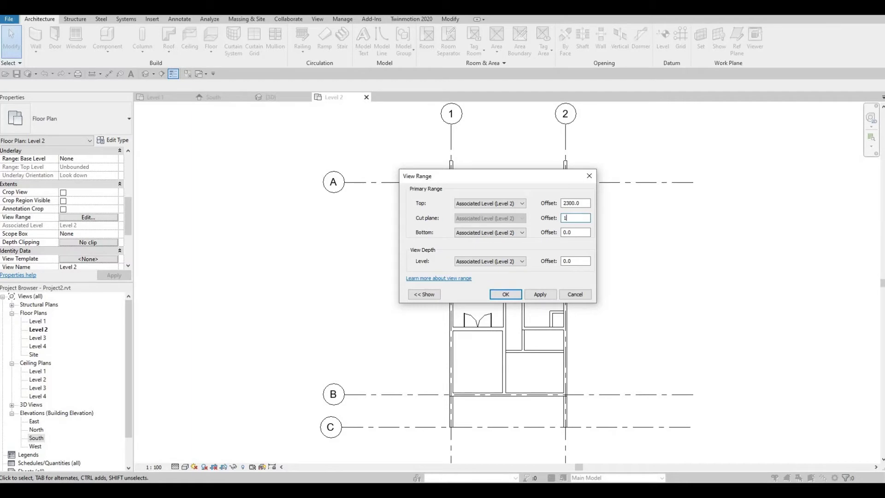
left_click(541, 295)
left_click(507, 295)
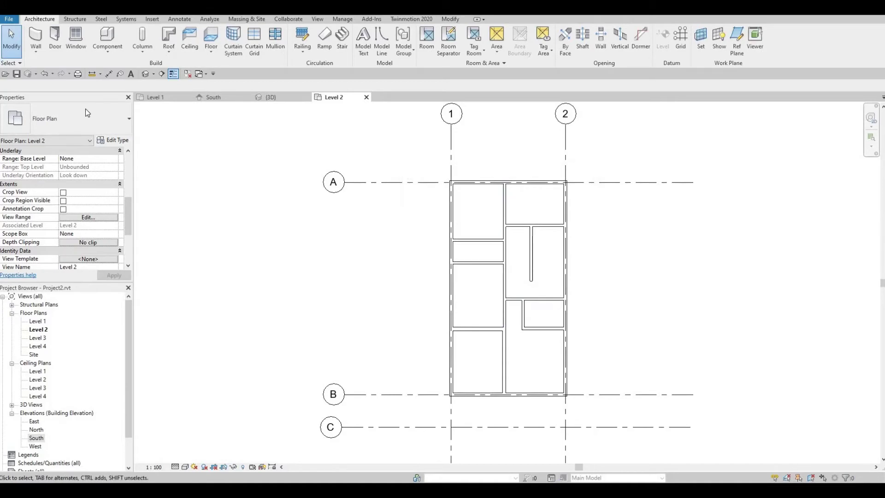
- Place two flipped M_Single-Flush 0762 x 2032mm doors at the upper end of the corridor
middle_click_drag(416, 207, 325, 207)
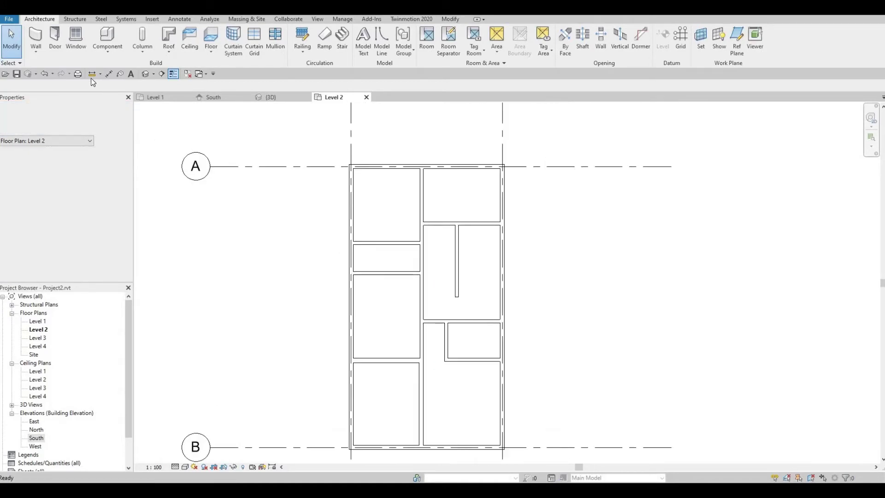
left_click(55, 38)
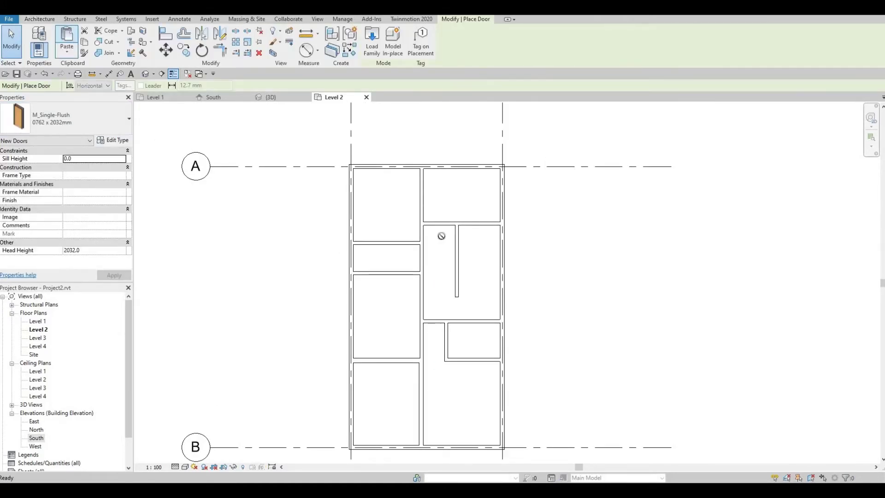
scroll(443, 229, "up", 1)
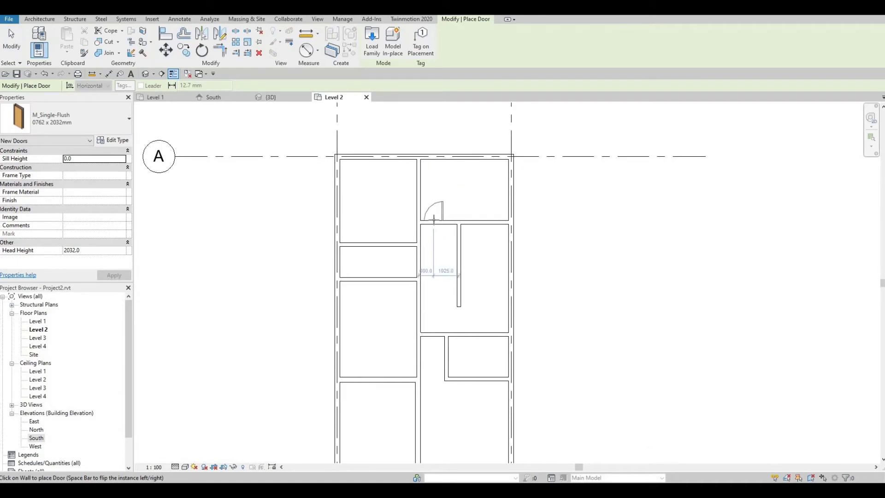
key("space")
left_click(427, 225)
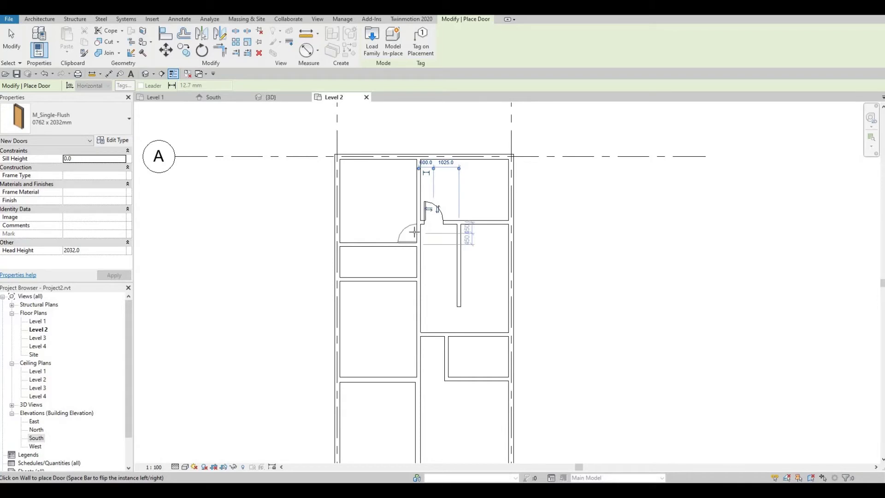
key("space")
left_click(414, 232)
scroll(432, 231, "up", 2)
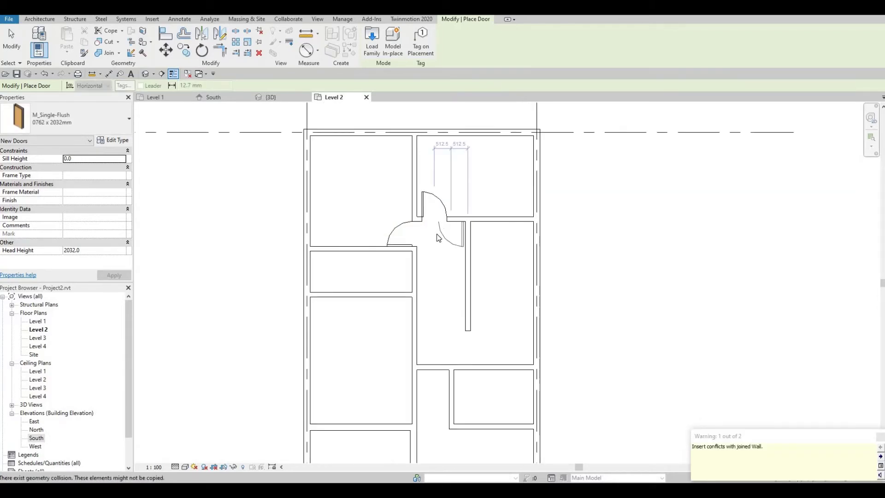
key("Escape")
key("Escape")
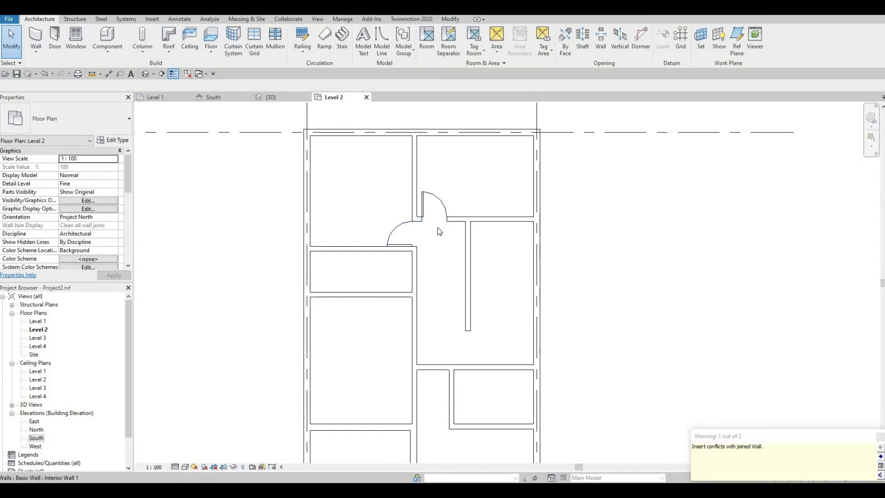
- Nudge the interior wall right of the new door slightly upward
left_click(486, 219)
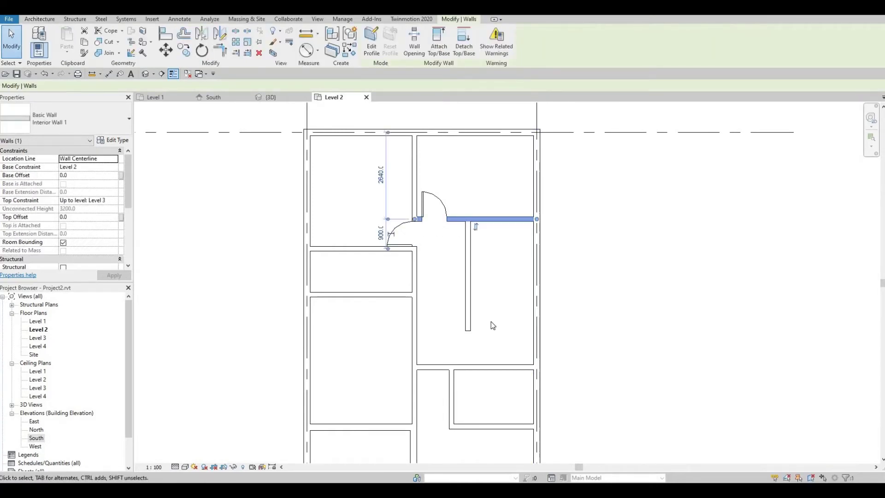
key("Up")
key("Up")
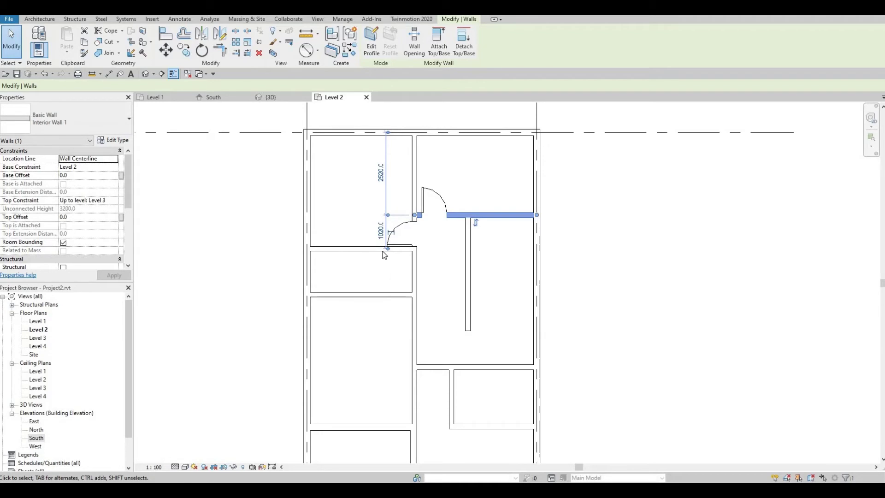
key("Escape")
left_click(395, 238)
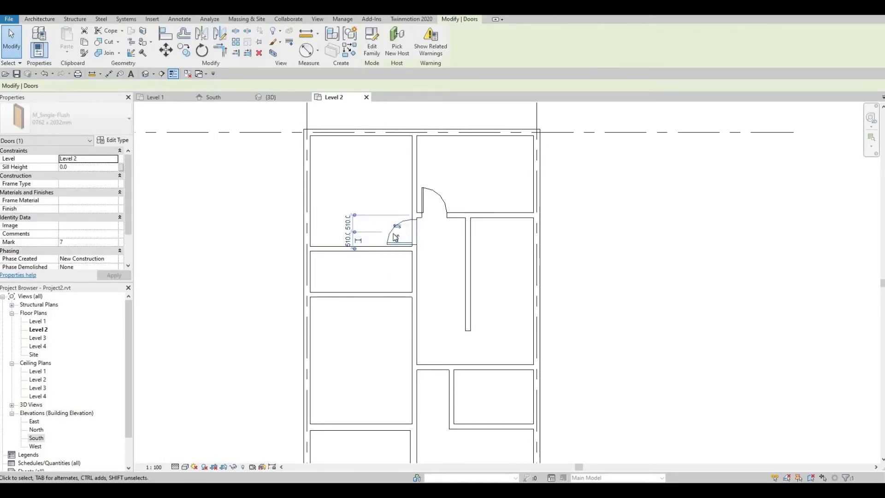
key("Escape")
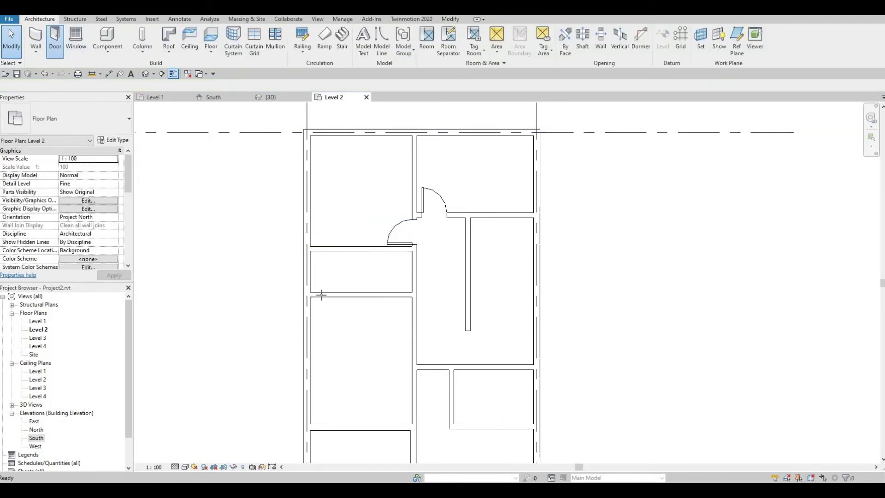
- Place three more M_Single-Flush doors in the Level 2 corridor walls using DR
key("d")
key("r")
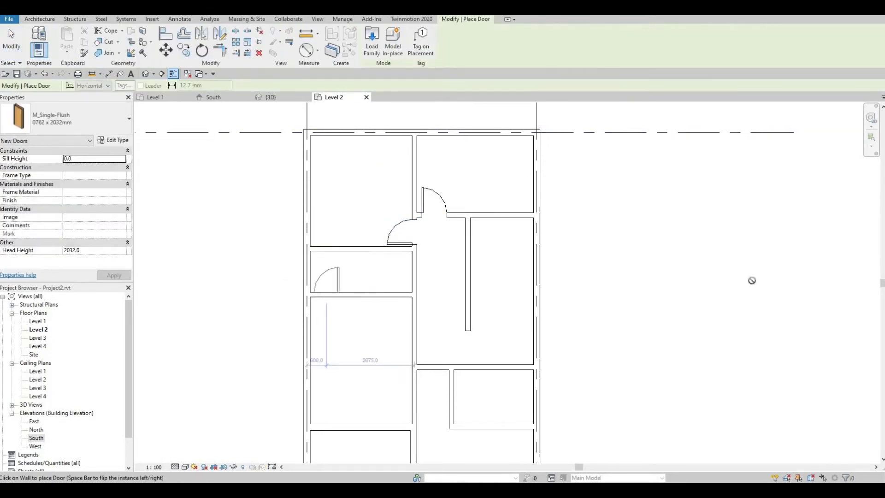
left_click(413, 279)
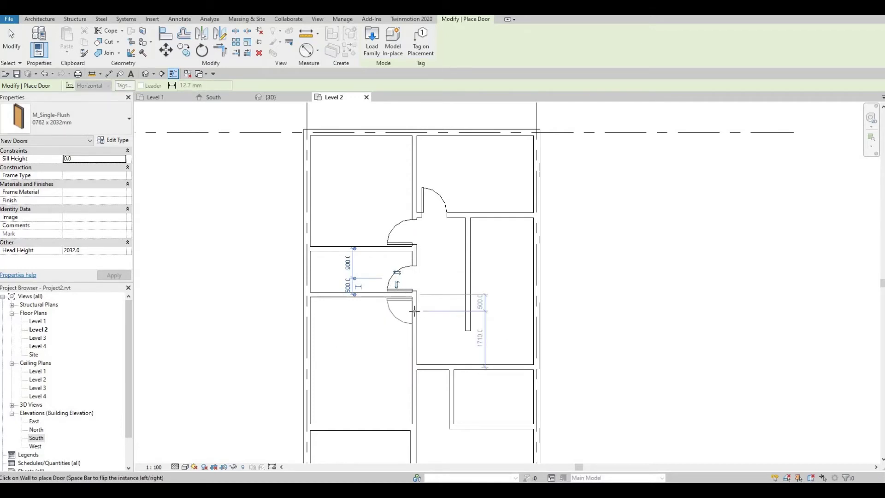
left_click(415, 311)
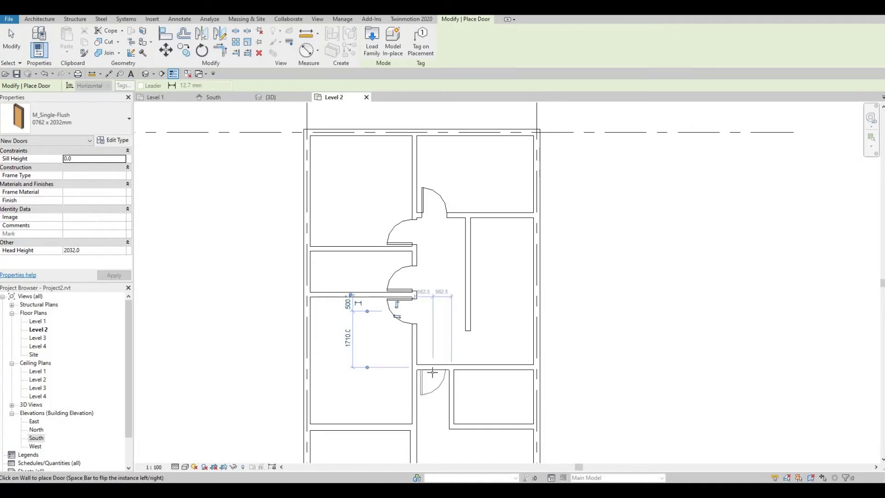
left_click(443, 345)
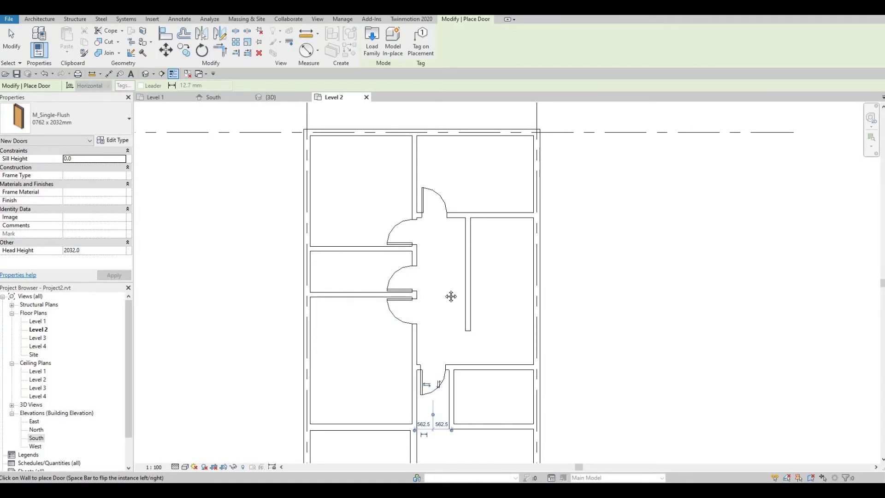
scroll(452, 258, "down", 3)
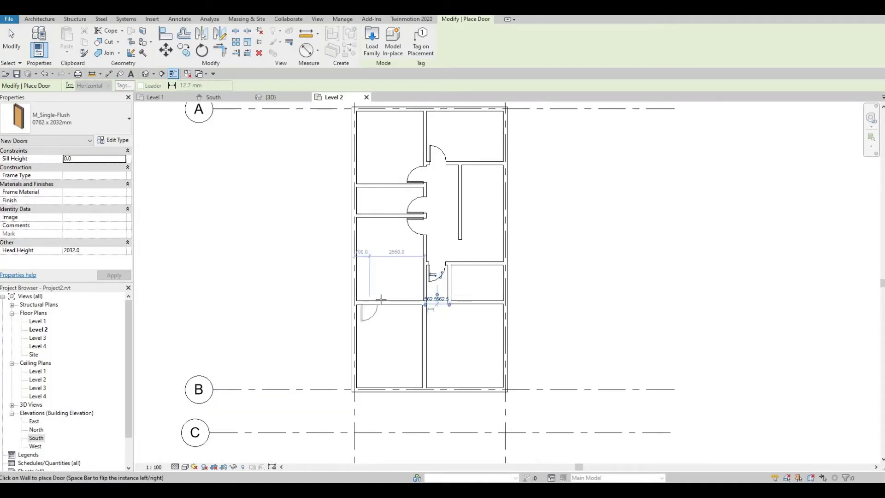
- Place two 1700 x 2000mm M_Door-Double-Sliding doors in the lower-left rooms' walls
left_click(90, 128)
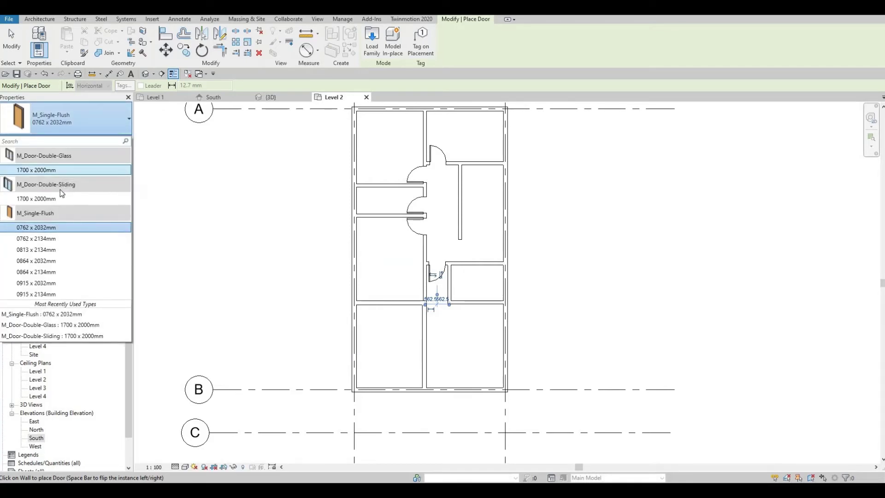
left_click(53, 200)
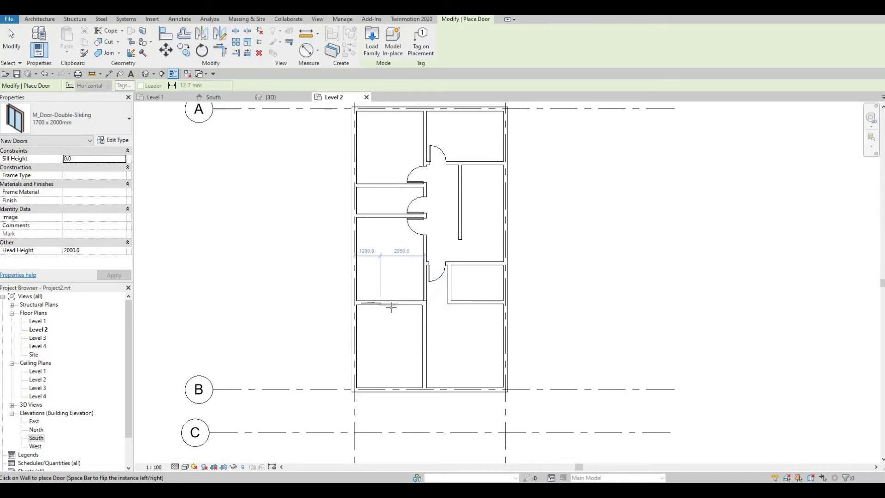
scroll(383, 303, "up", 2)
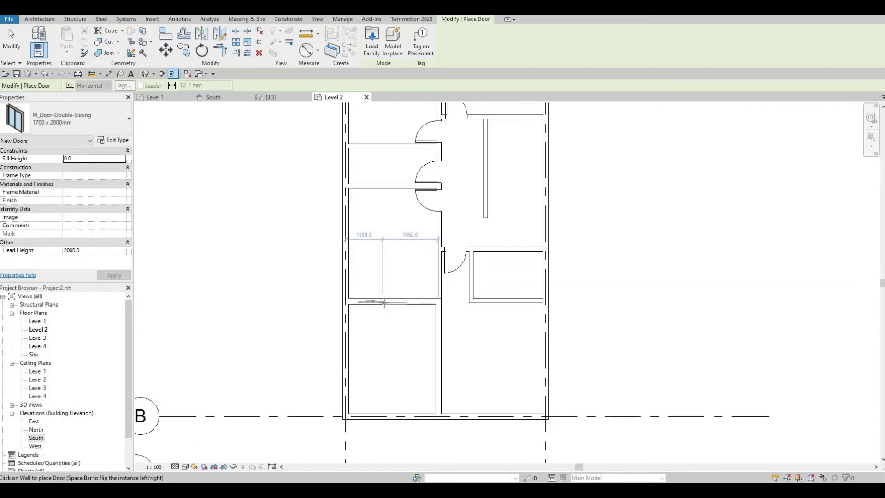
left_click(390, 246)
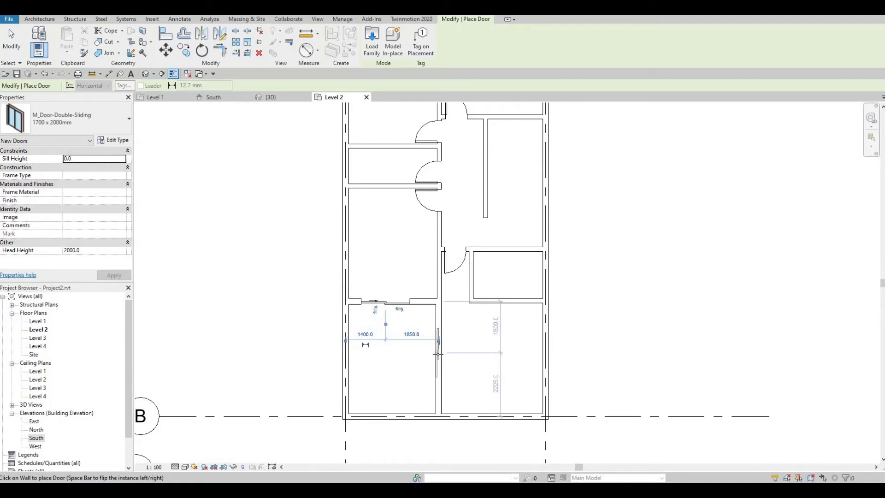
left_click(443, 342)
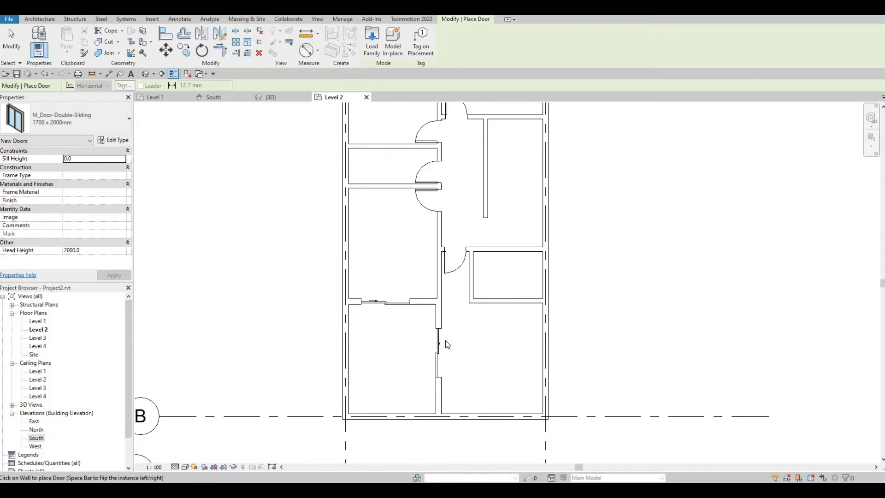
key("Escape")
key("Escape")
- Nudge the new sliding door down its wall so it sits 2045 from the lower end
left_click(427, 348)
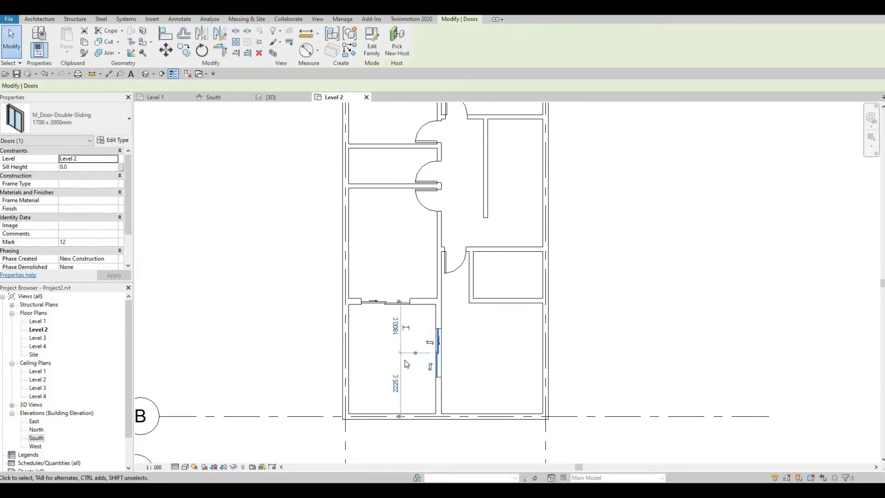
key("Down")
key("Down")
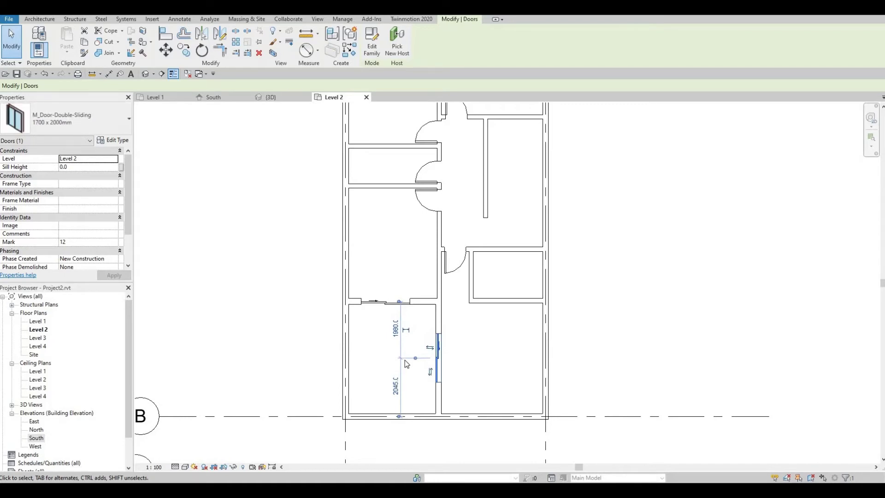
key("Escape")
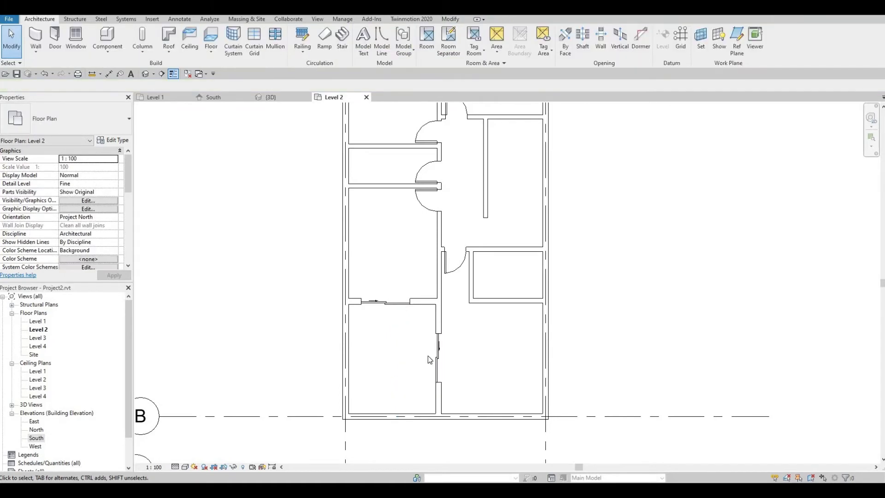
- Place an M_Single-Flush 0762 x 2032mm door in the small room's lower wall off the corridor
scroll(429, 360, "down", 1)
middle_click_drag(433, 406, 437, 346)
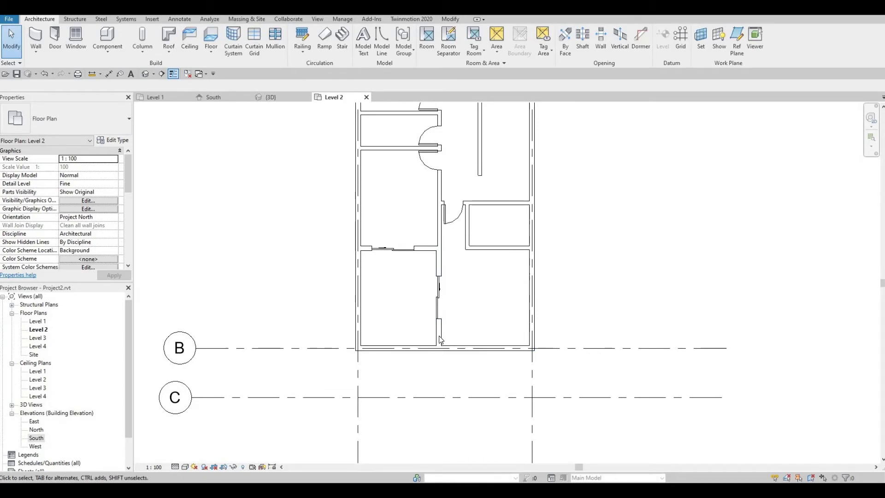
middle_click_drag(465, 228, 438, 275)
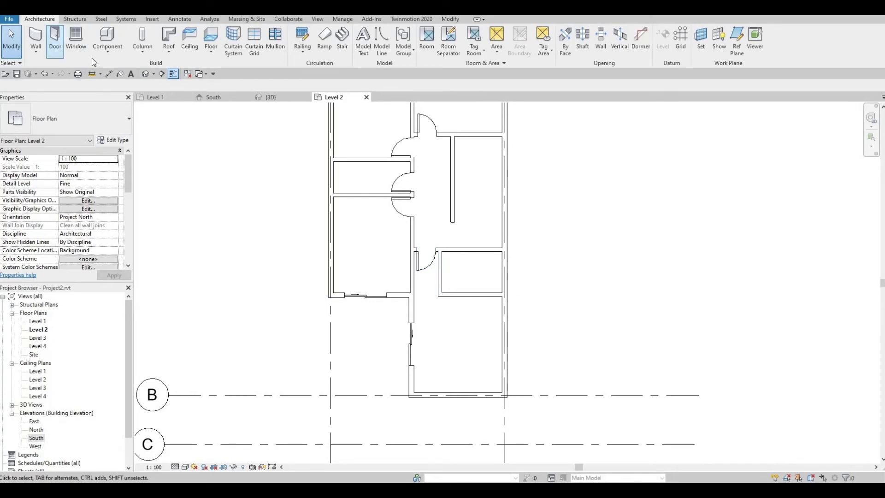
left_click(55, 41)
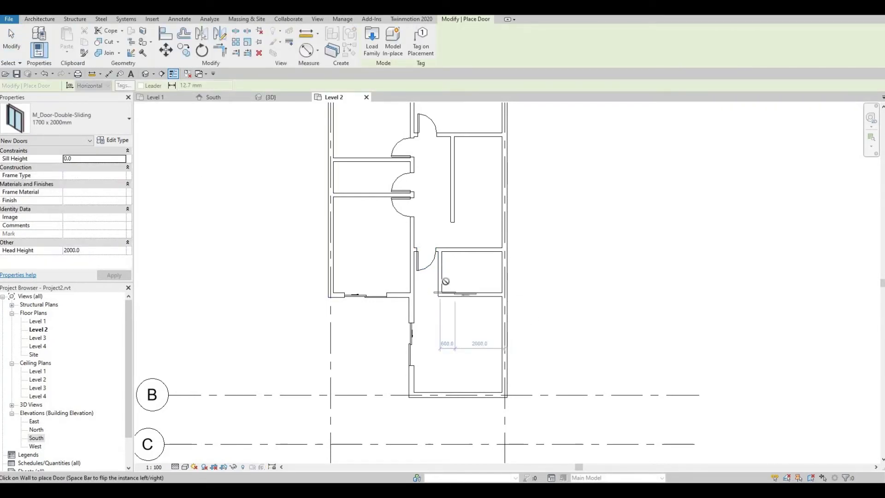
left_click(69, 121)
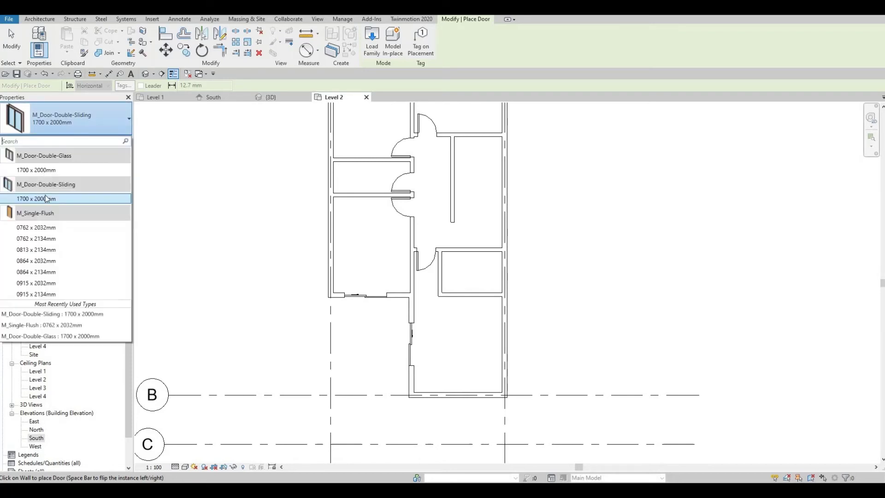
left_click(45, 227)
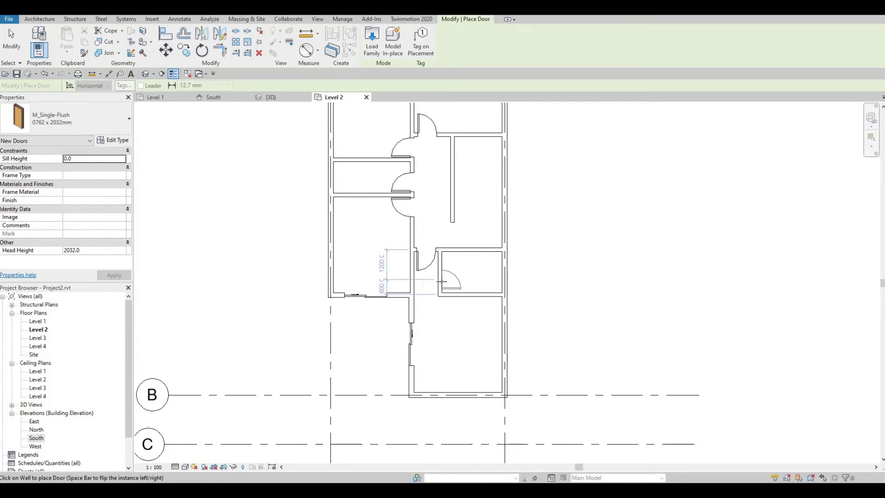
left_click(451, 292)
key("Escape")
key("Escape")
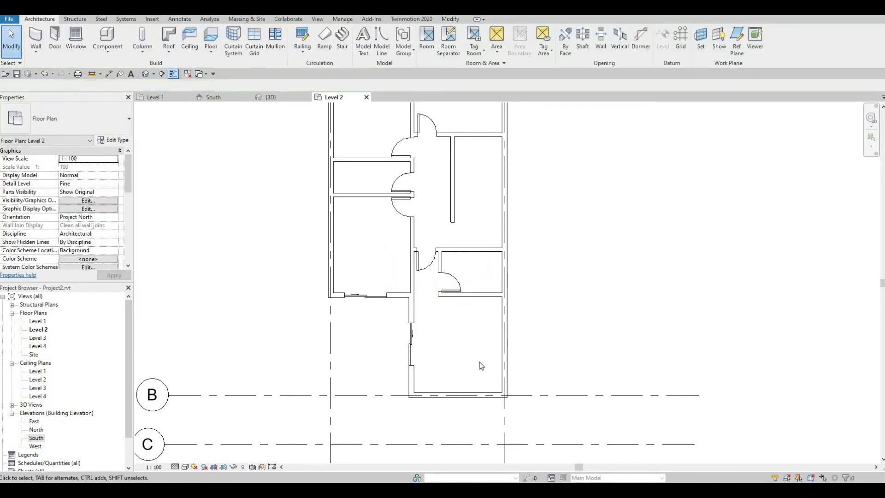
scroll(481, 366, "down", 2)
middle_click_drag(480, 366, 465, 322)
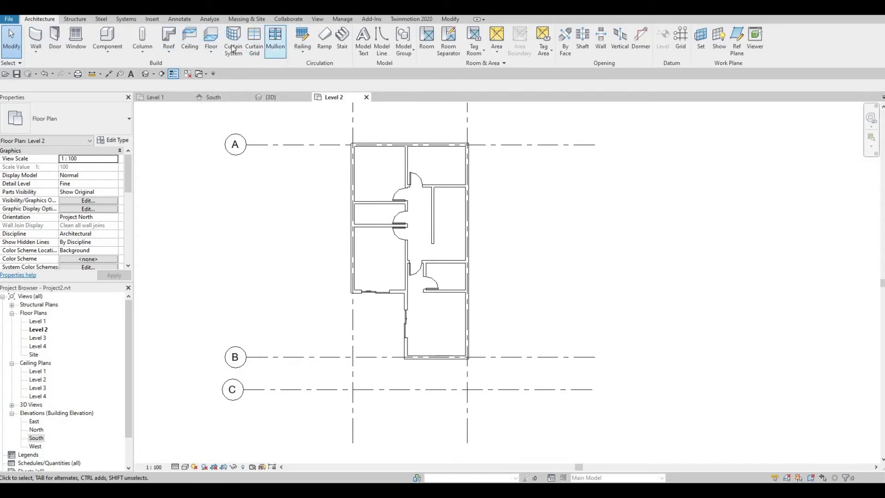
- Start a Level 2 floor and pick the top, left, right and bottom exterior walls as its boundary
left_click(211, 38)
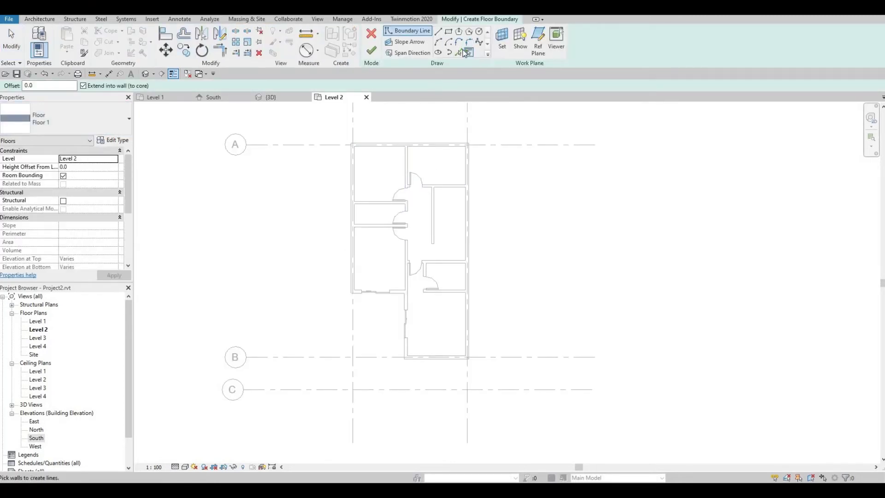
left_click(459, 51)
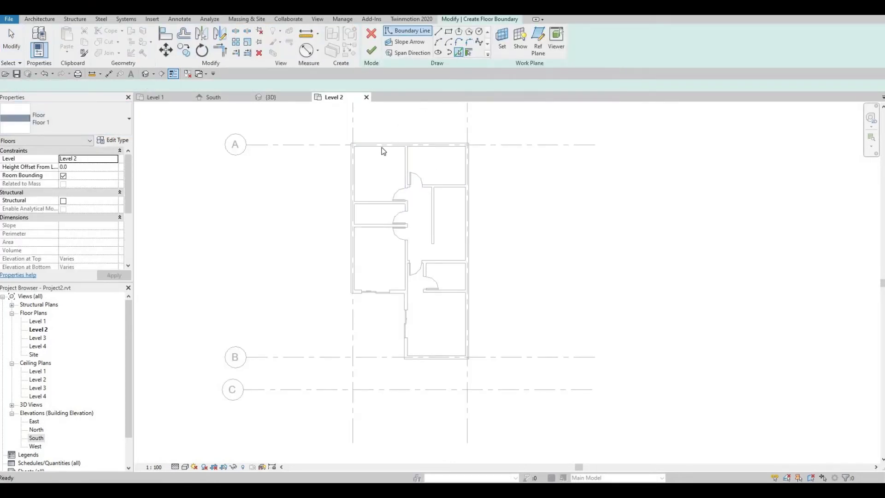
left_click(367, 165)
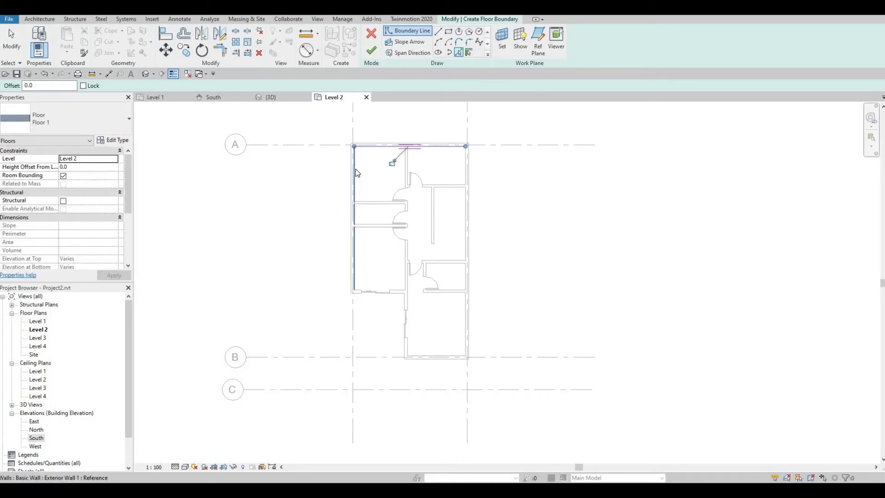
left_click(356, 173)
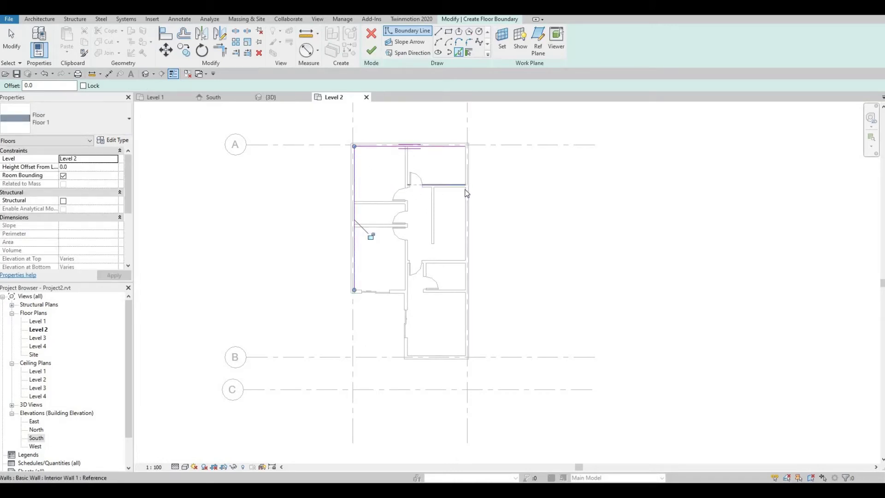
left_click(462, 297)
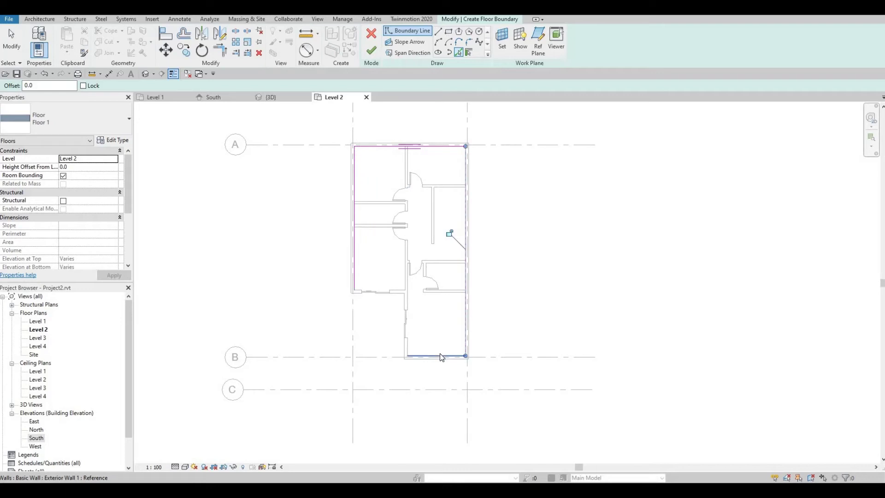
left_click(440, 354)
key("Escape")
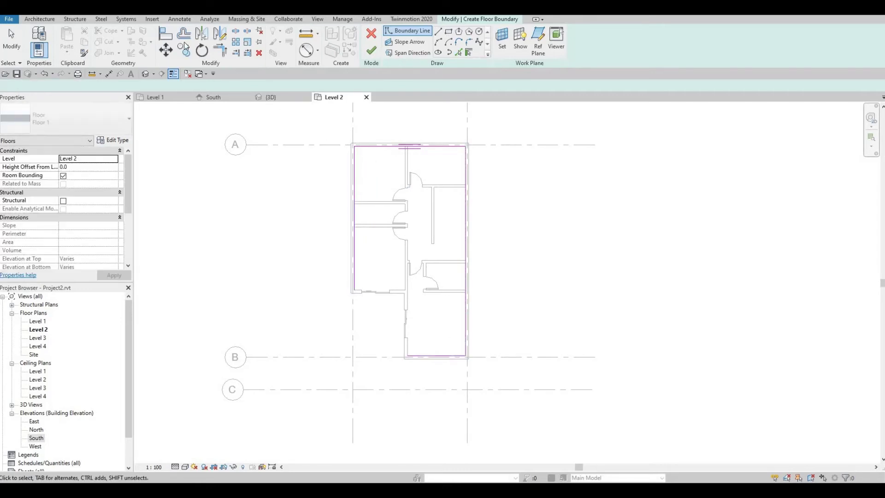
key("Escape")
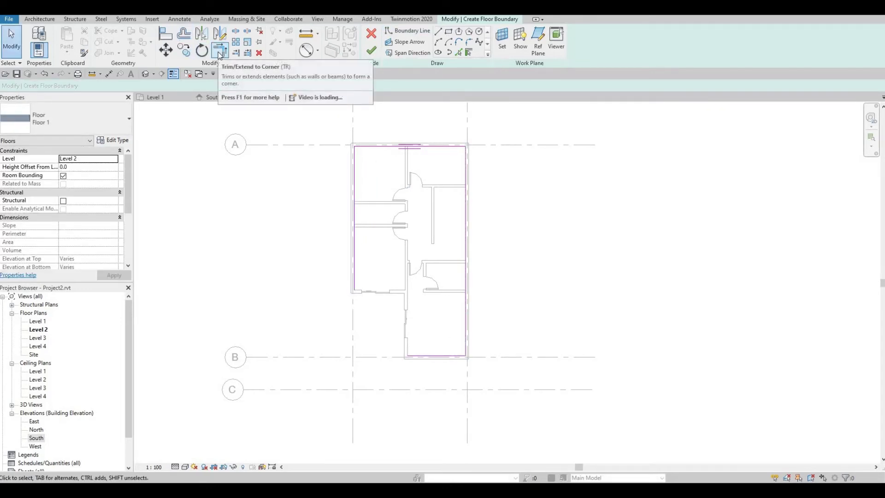
- Trim/extend the left and bottom boundary lines to close the bottom-left corner
left_click(220, 50)
left_click(354, 265)
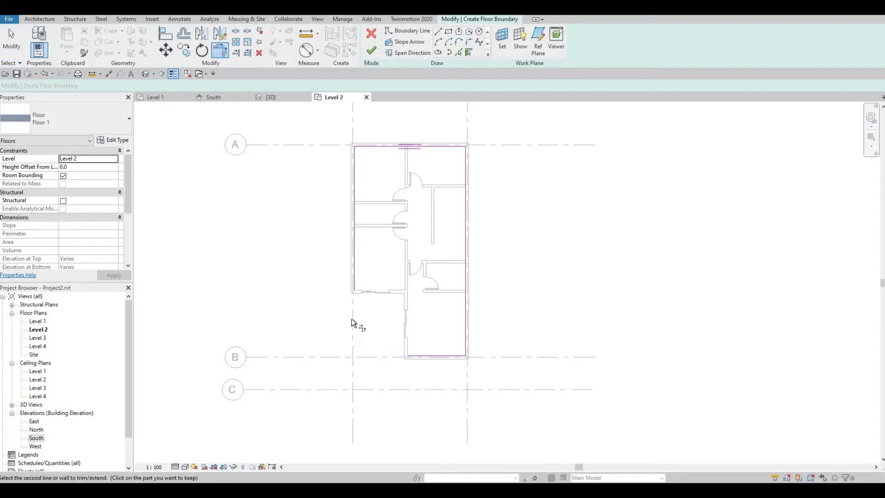
left_click(424, 355)
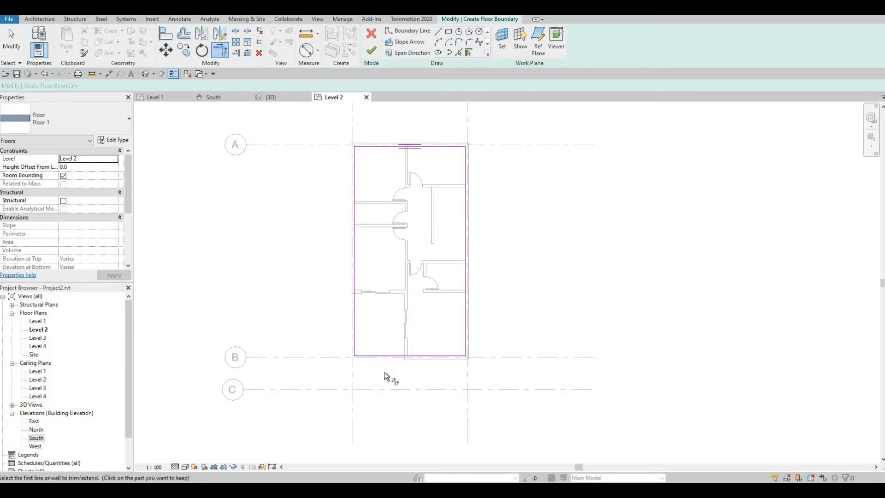
key("Escape")
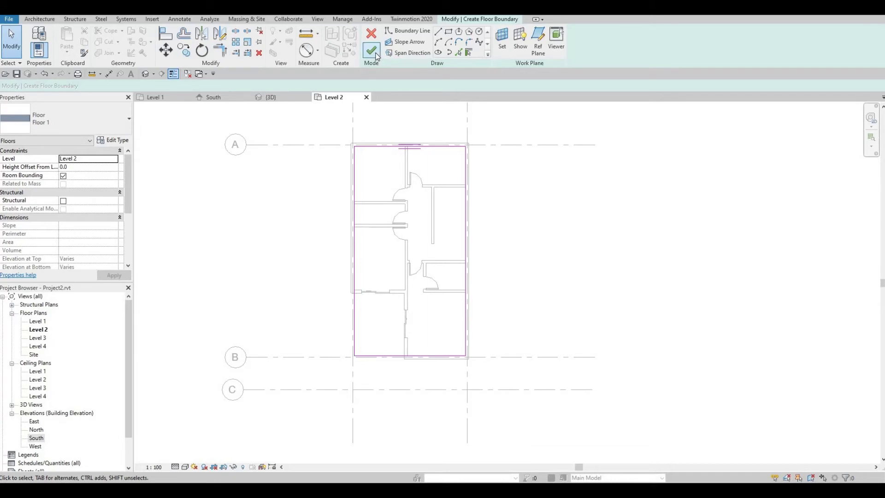
- Finish the 87.040 m² Level 2 floor without attaching walls, orbit it in {3D}, then open Level 1
left_click(372, 51)
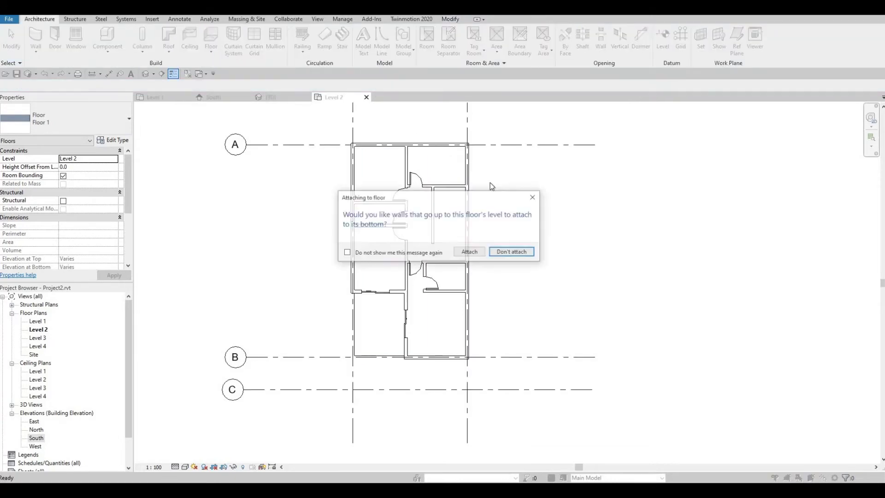
left_click(504, 253)
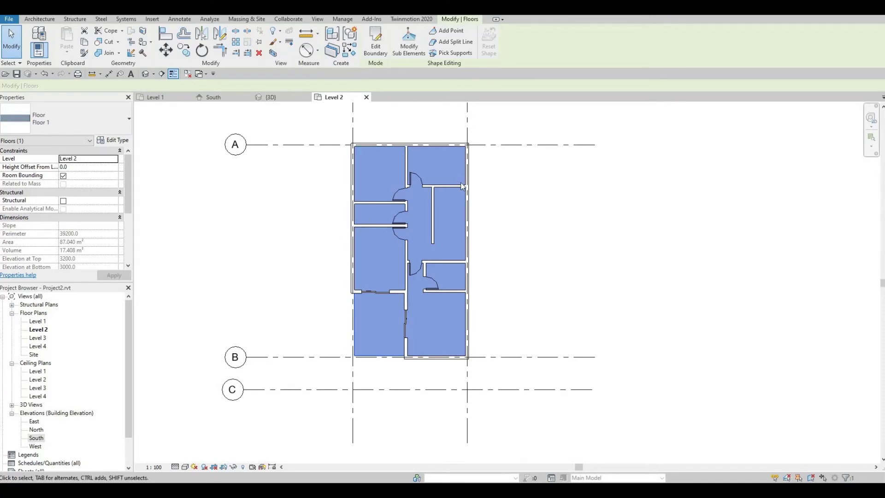
left_click(145, 73)
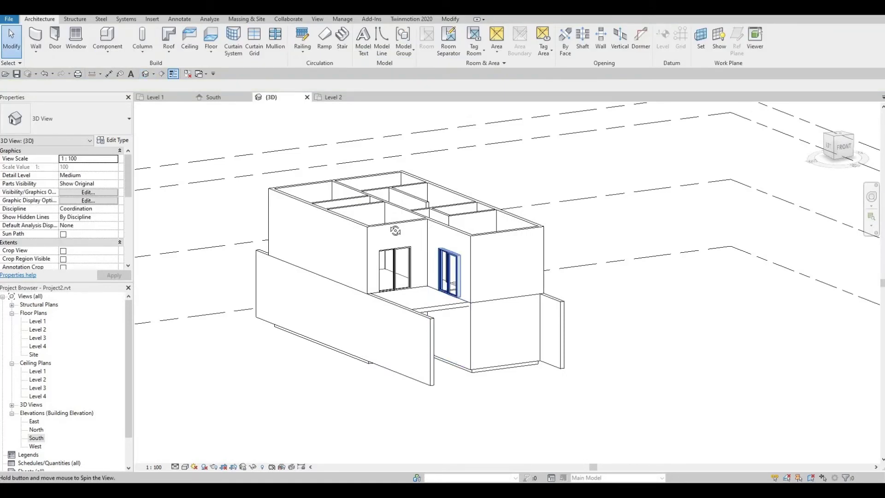
middle_click_drag(395, 231, 475, 318, "shift")
scroll(474, 318, "up", 3)
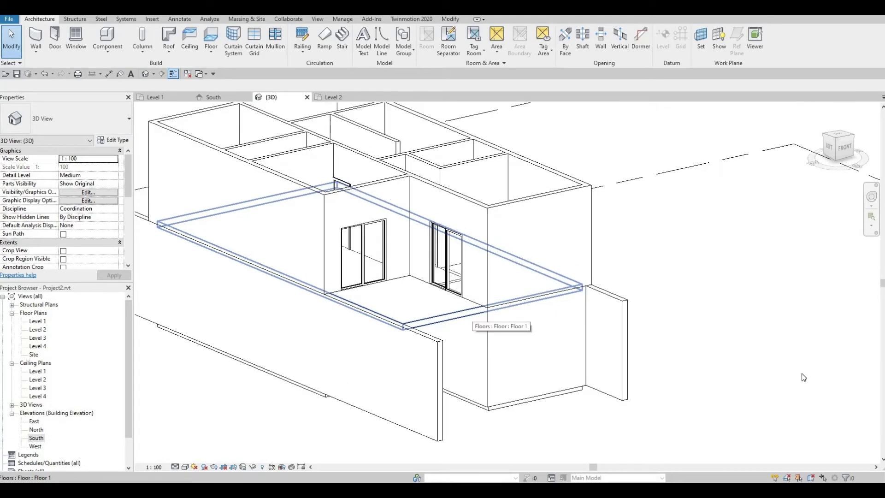
middle_click_drag(738, 383, 308, 283, "shift")
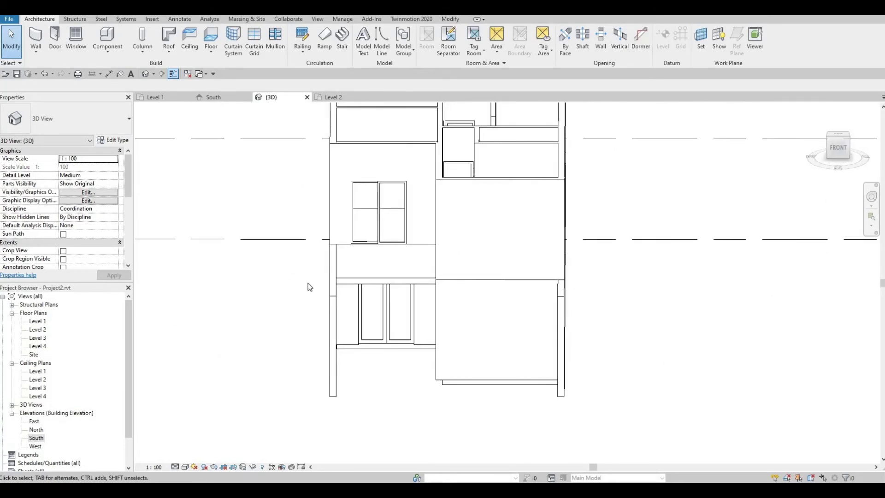
double_click(38, 322)
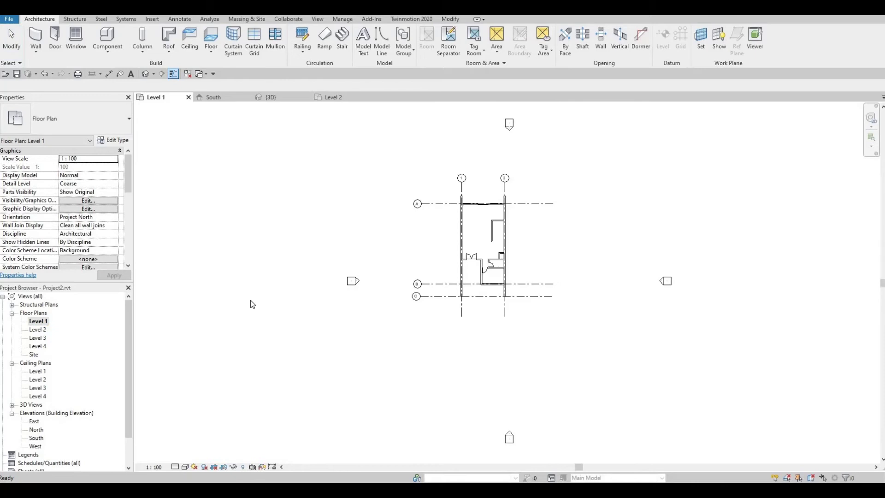
double_click(38, 330)
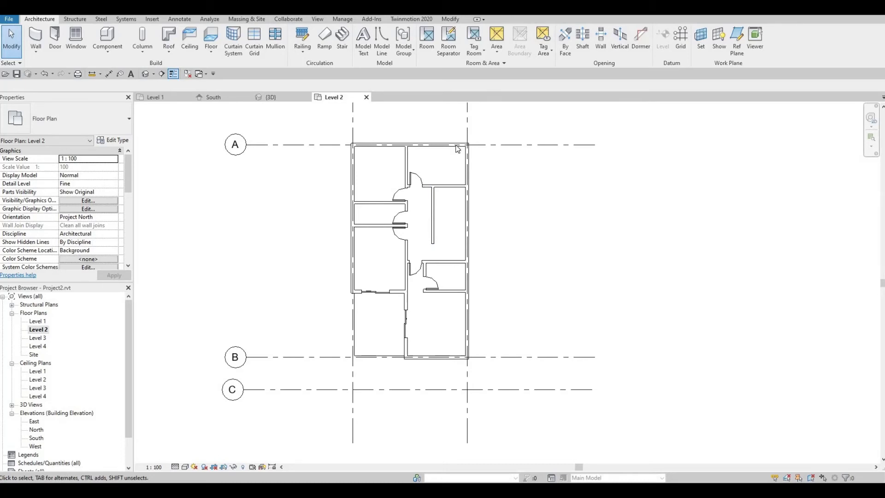
double_click(38, 322)
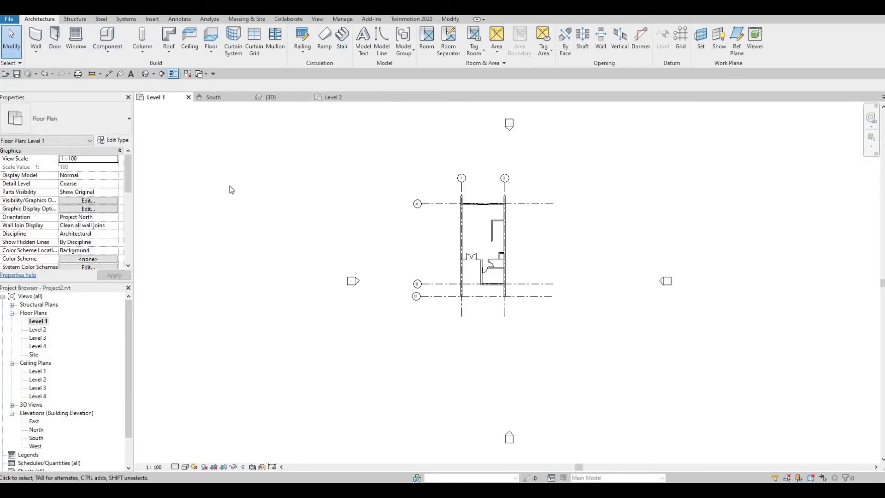
middle_click_drag(231, 190, 118, 191)
scroll(361, 217, "up", 5)
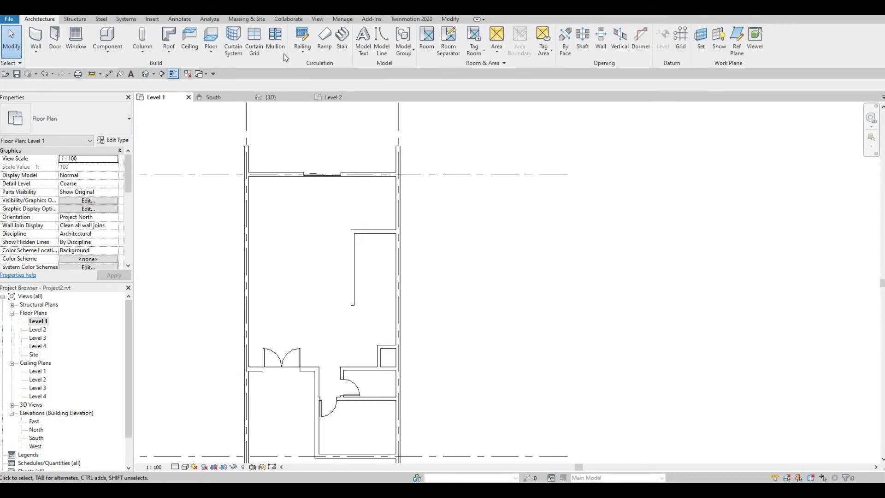
- Start a stair and sketch the first run of 9 risers
left_click(342, 39)
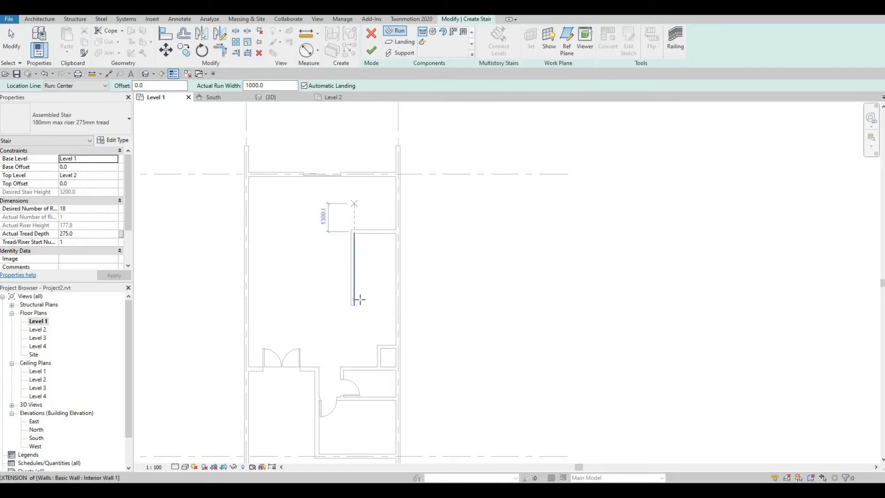
scroll(366, 305, "up", 1)
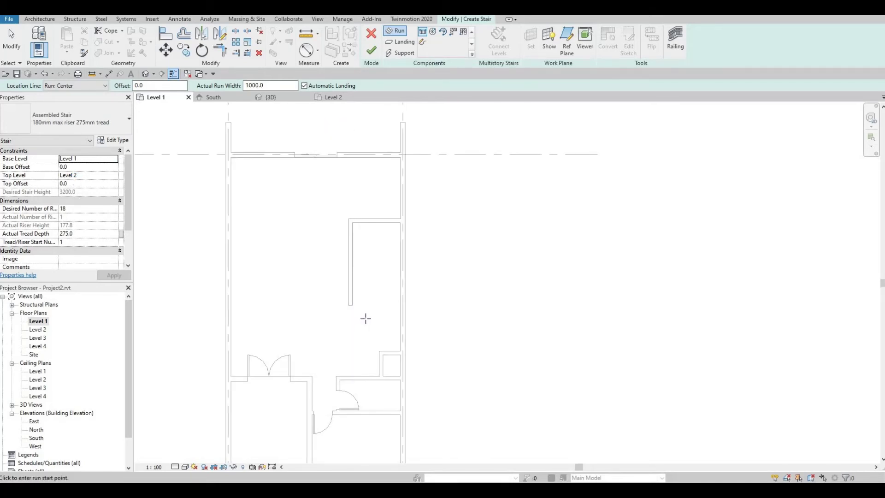
left_click(365, 319)
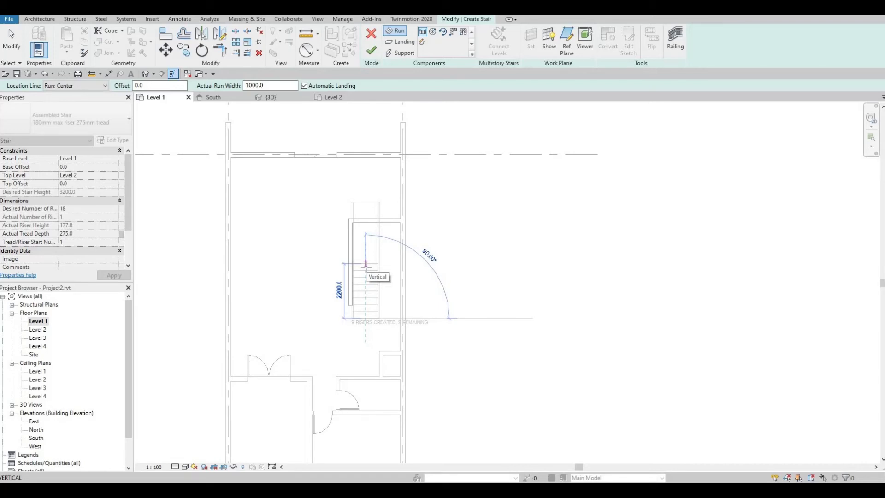
left_click(365, 264)
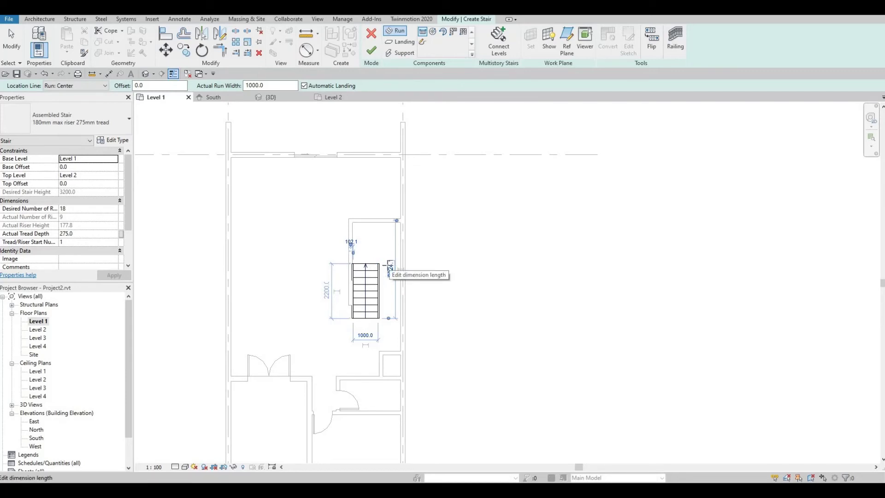
- Sketch the second run beside the first for risers 10–18, then select the right run
scroll(394, 267, "up", 4)
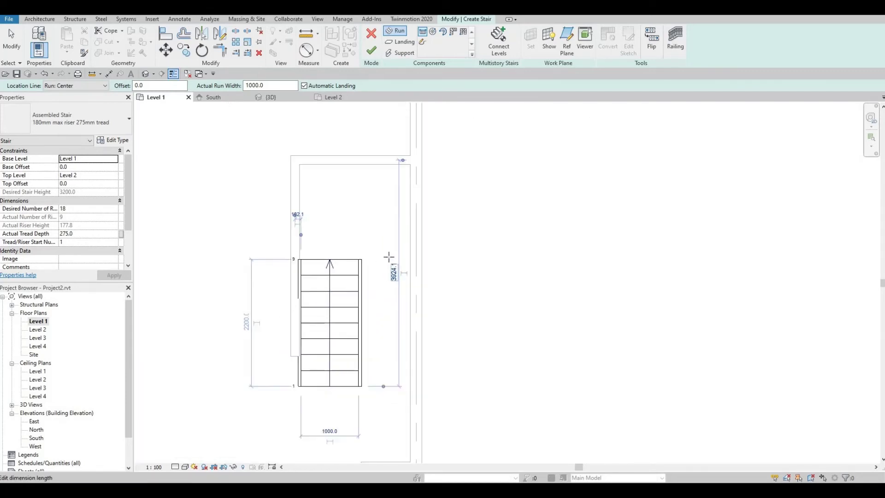
left_click(390, 259)
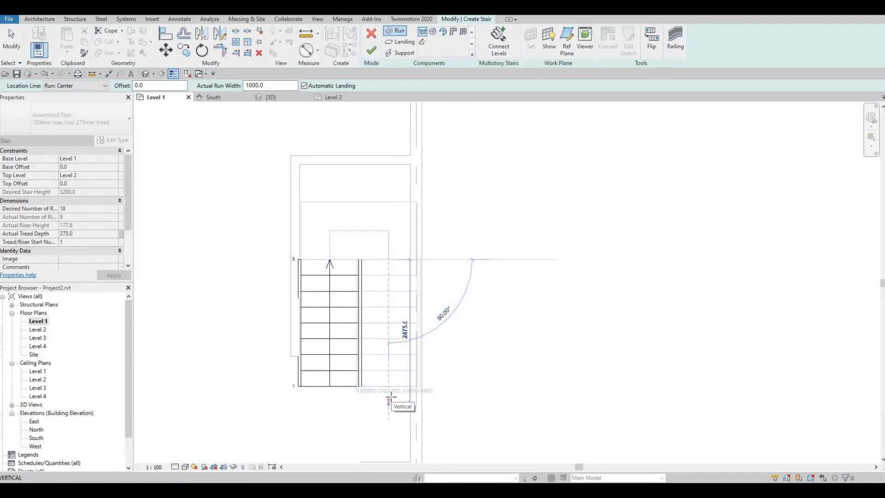
left_click(390, 399)
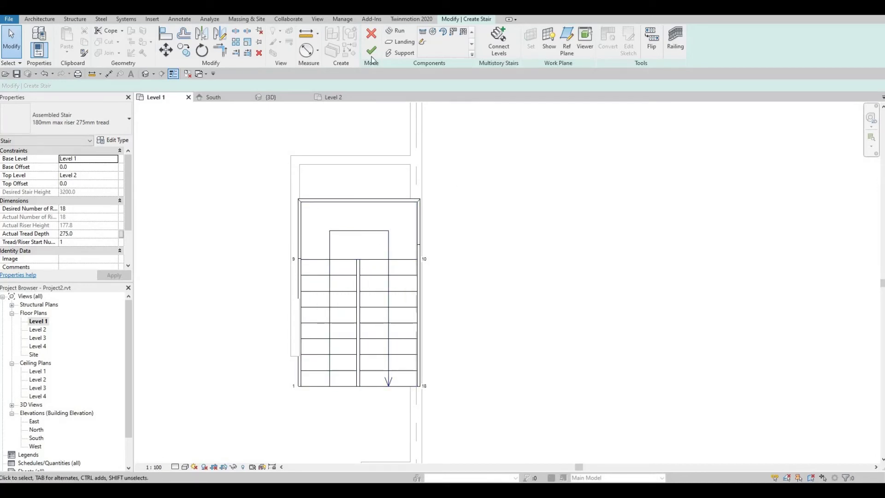
left_click(394, 296)
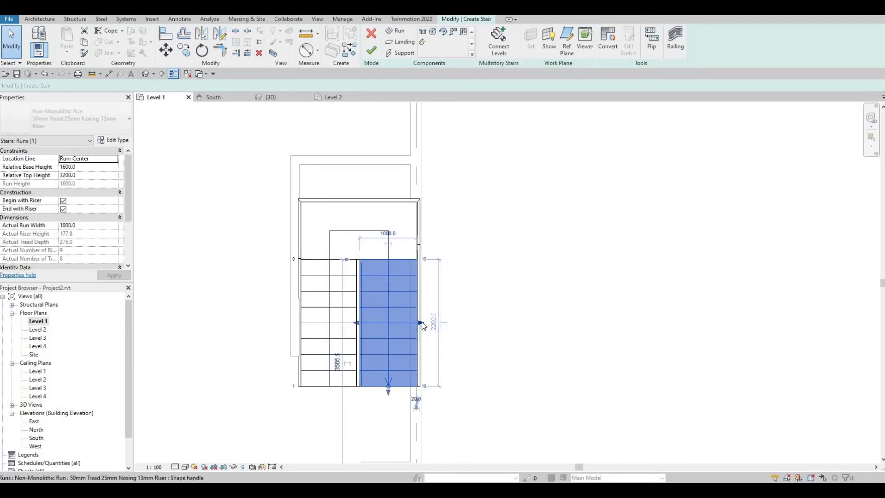
- Finish the stair sketch, producing an 18-riser Assembled Stair with railing
left_click(371, 50)
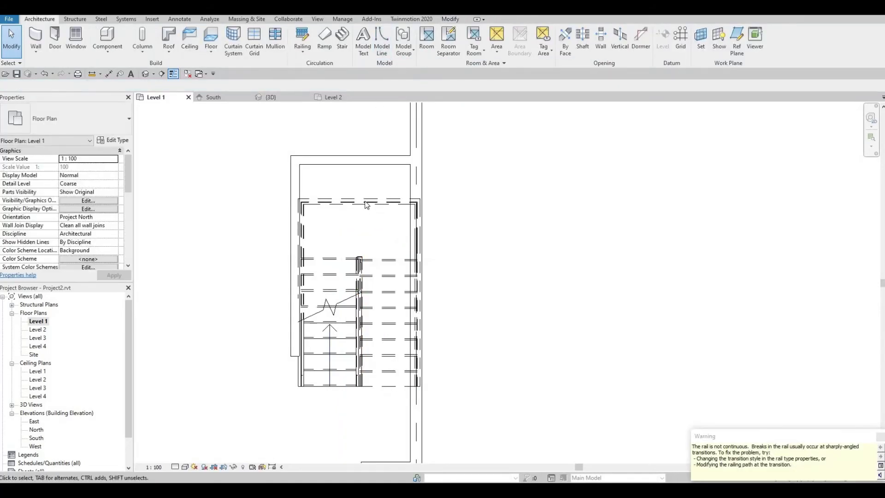
left_click(361, 201)
key("Escape")
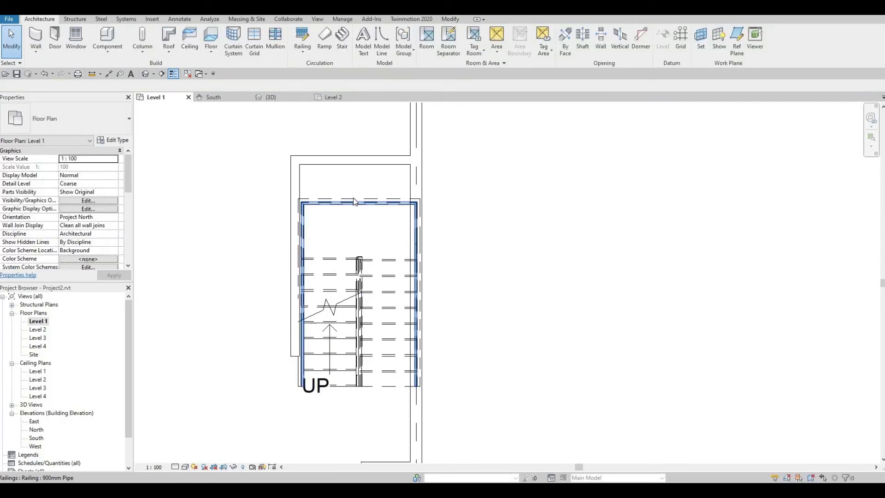
left_click(347, 210)
double_click(343, 207)
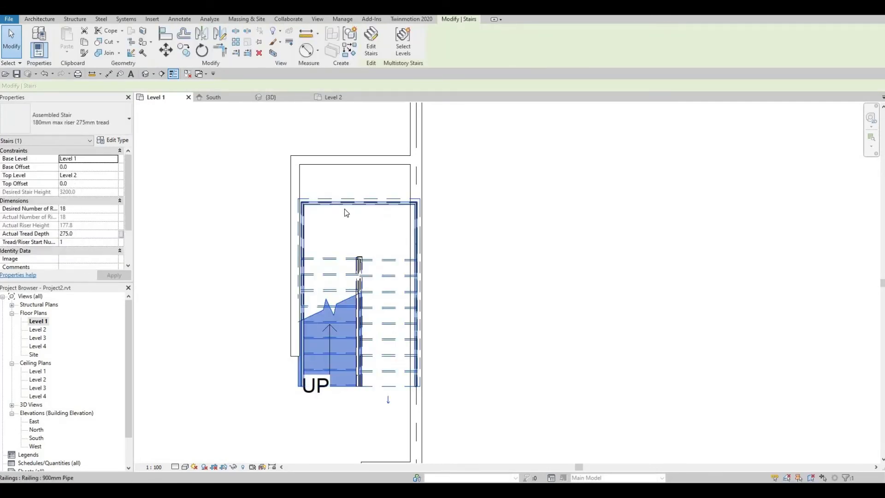
key("Escape")
left_click(350, 212)
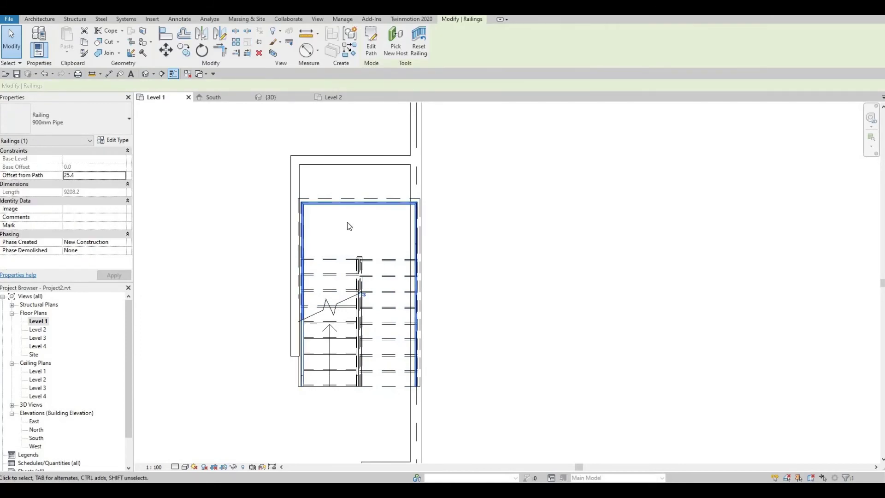
key("Escape")
- Align the stair's top edge flush with the interior wall face above it
left_click(332, 201)
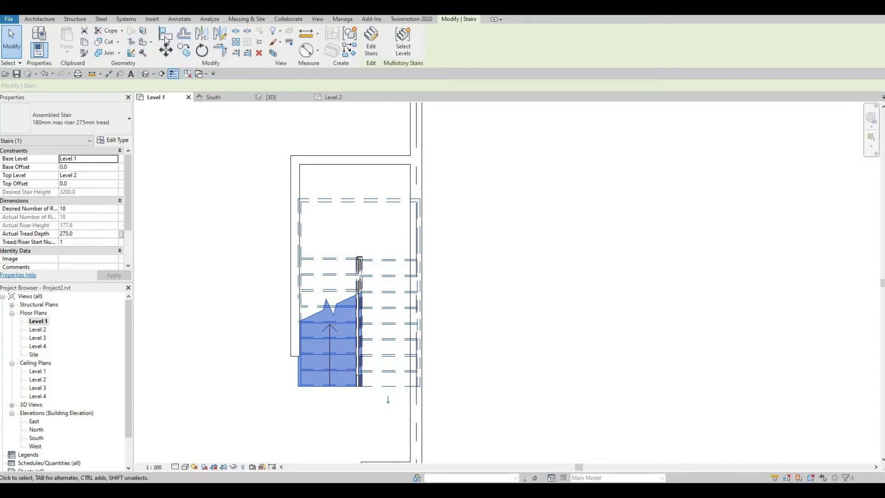
left_click(331, 163)
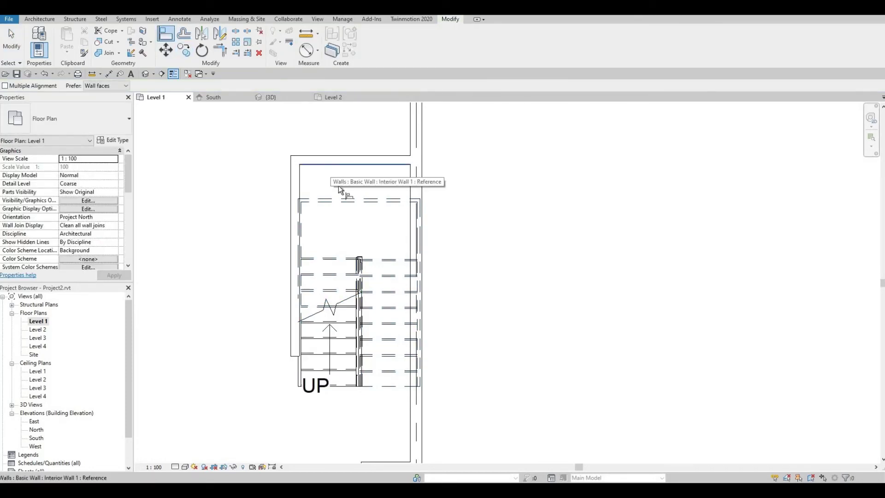
left_click(342, 200)
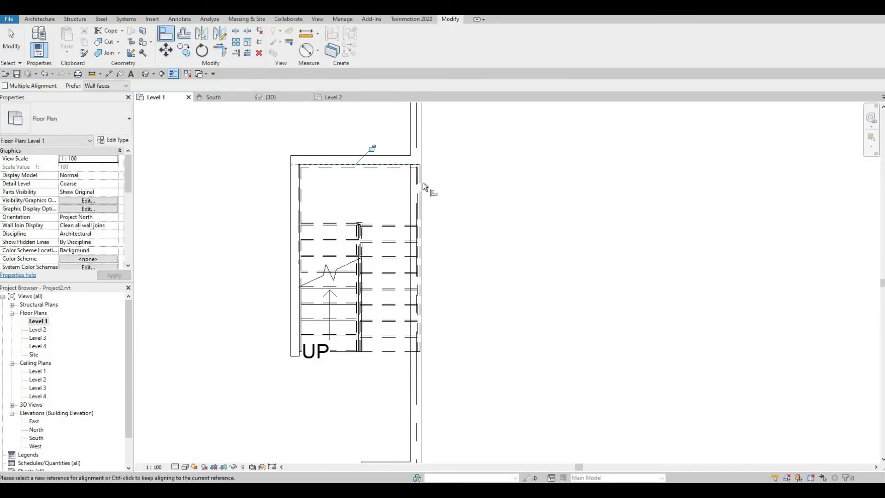
key("Escape")
key("Escape")
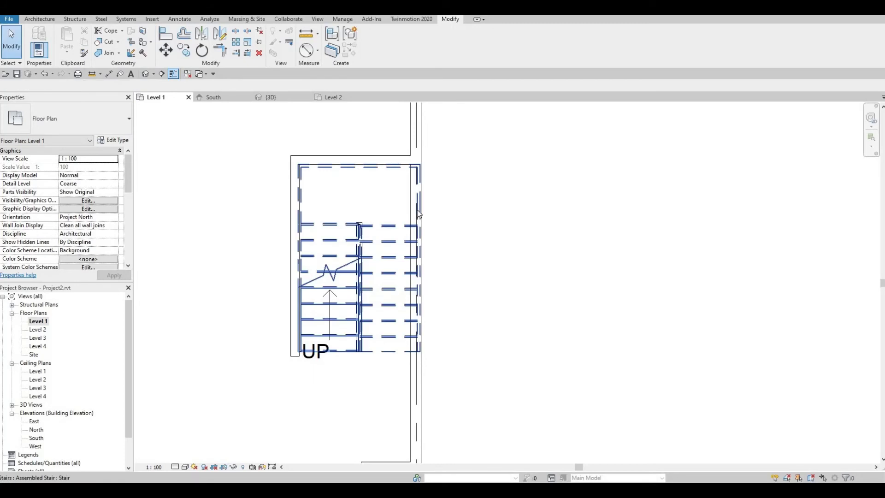
left_click(413, 216)
key("Escape")
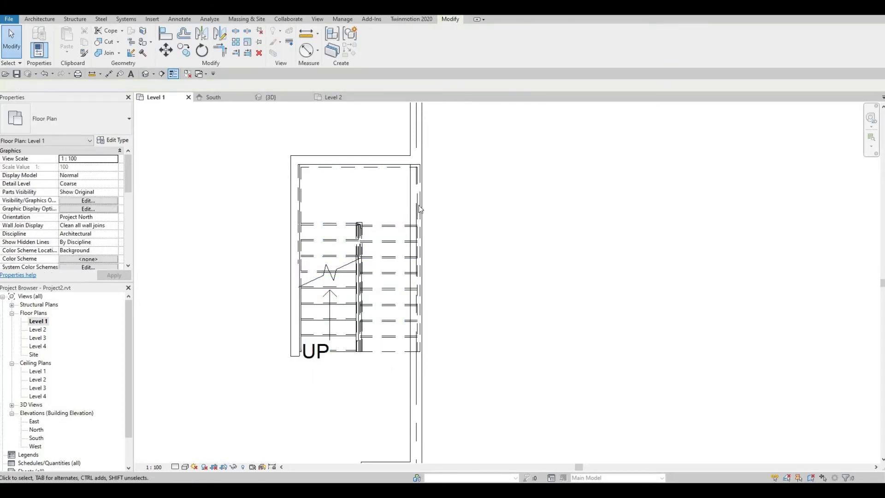
- Open the stair for editing, try narrowing the right run, then undo it
left_click(420, 195)
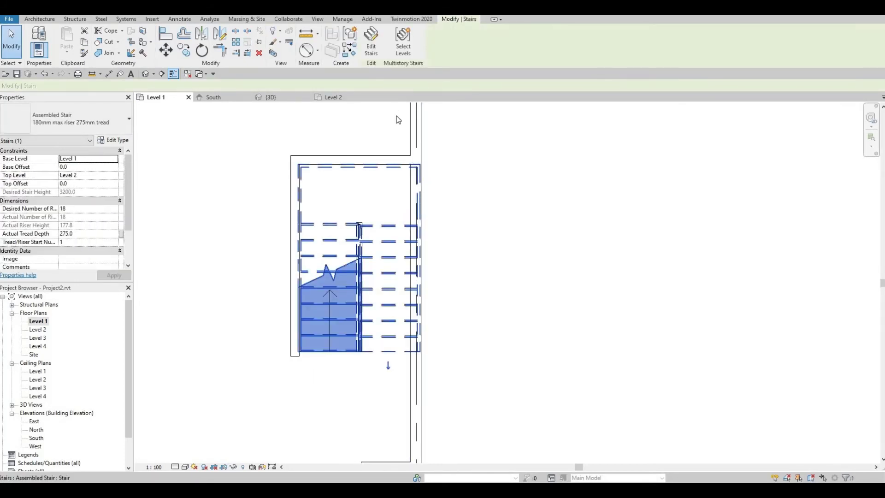
left_click(373, 49)
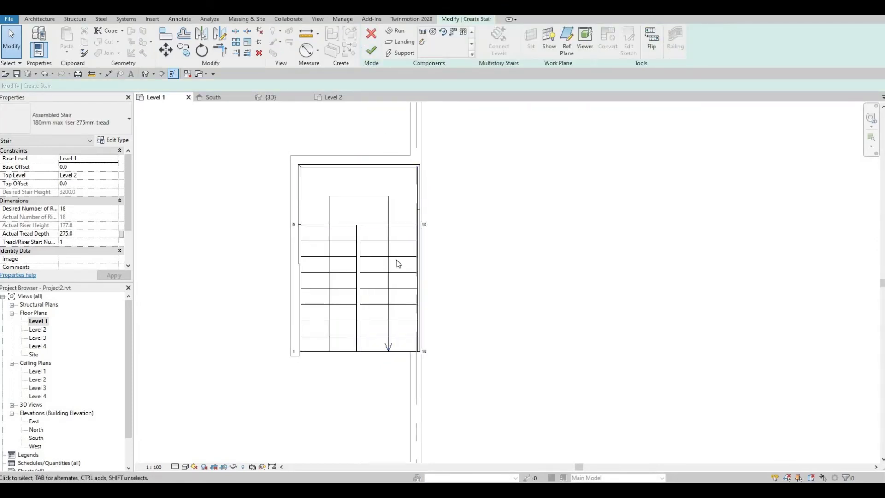
left_click(400, 264)
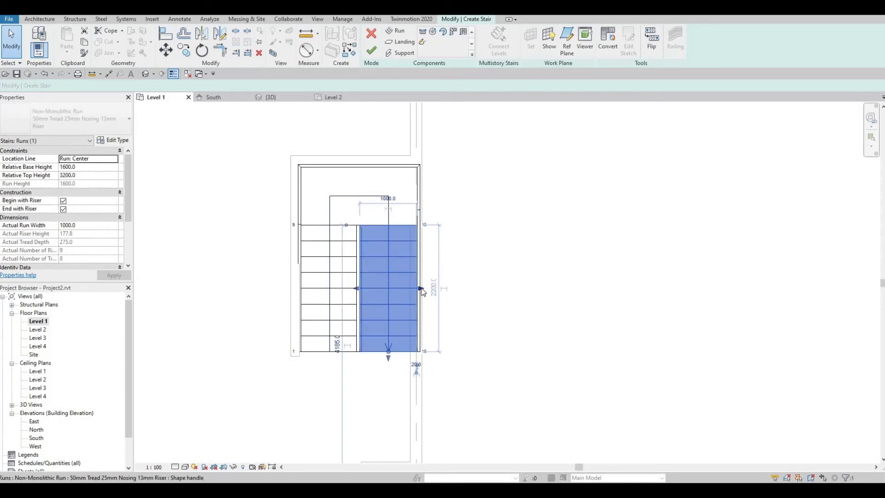
left_click_drag(422, 289, 388, 284)
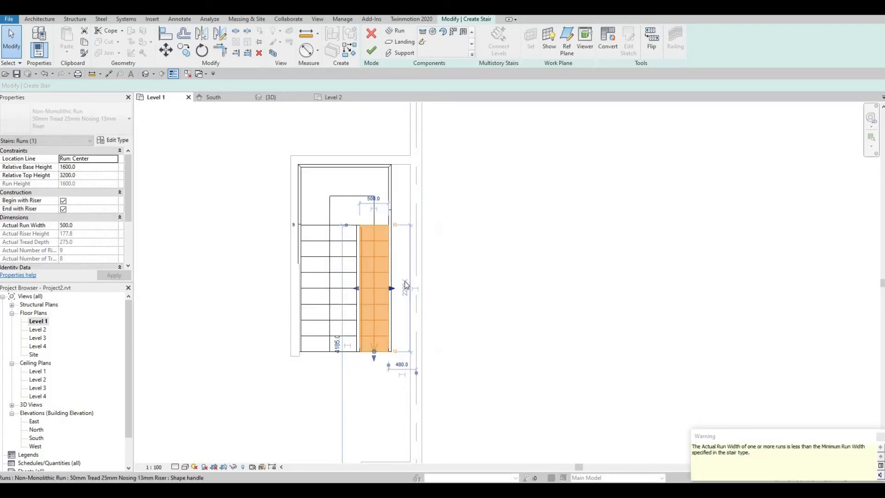
left_click(414, 282)
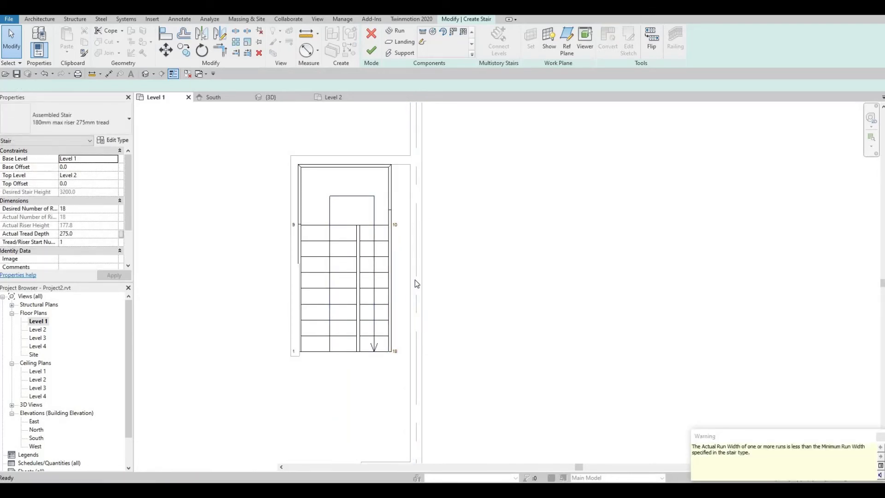
key("ctrl+z")
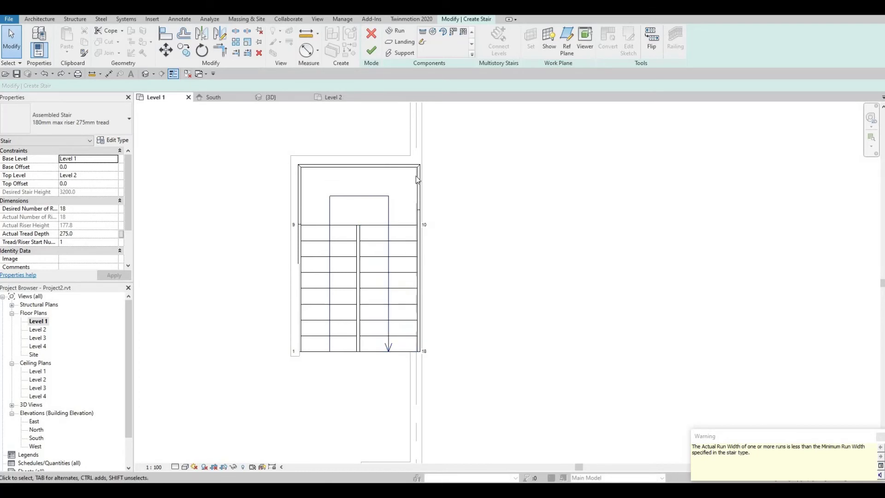
- Align the stair's right stringer with Grid 2
scroll(400, 178, "up", 2)
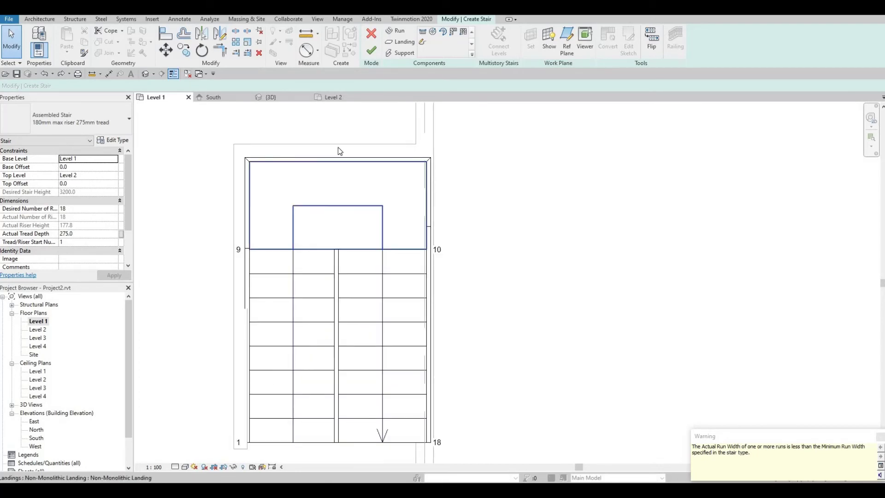
left_click(173, 36)
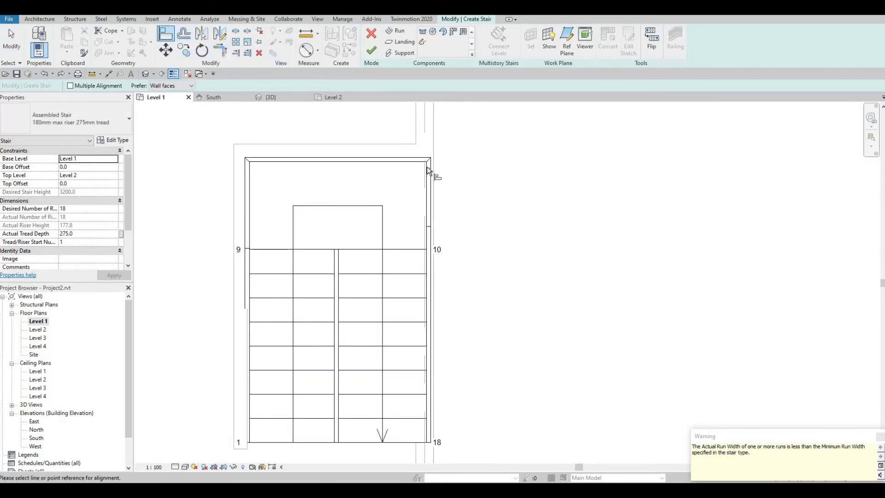
scroll(424, 169, "up", 4)
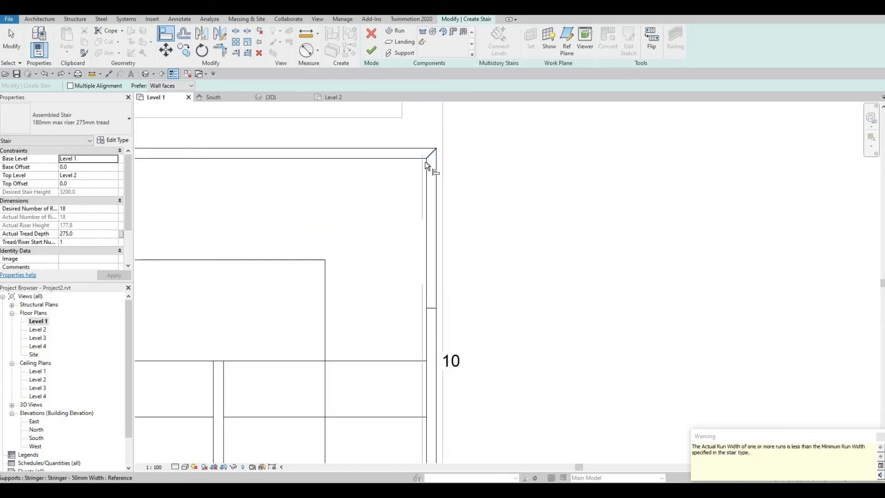
scroll(418, 168, "up", 2)
scroll(419, 169, "down", 2)
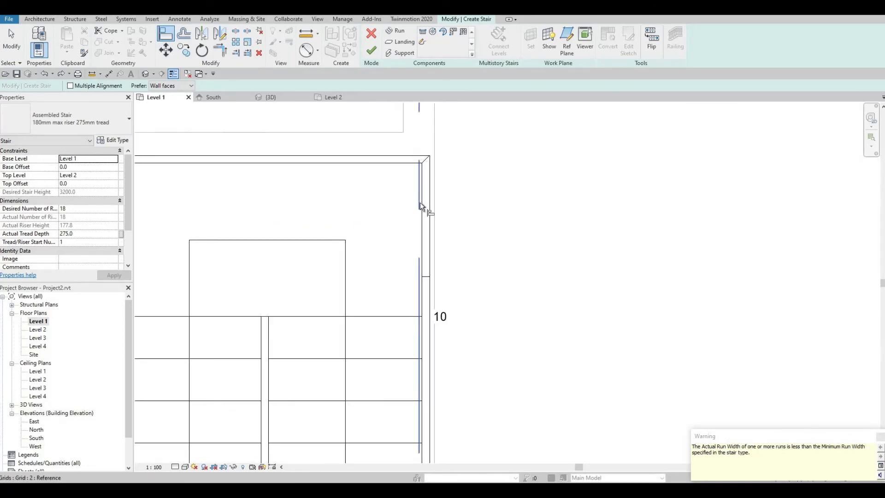
left_click(419, 205)
scroll(420, 205, "down", 4)
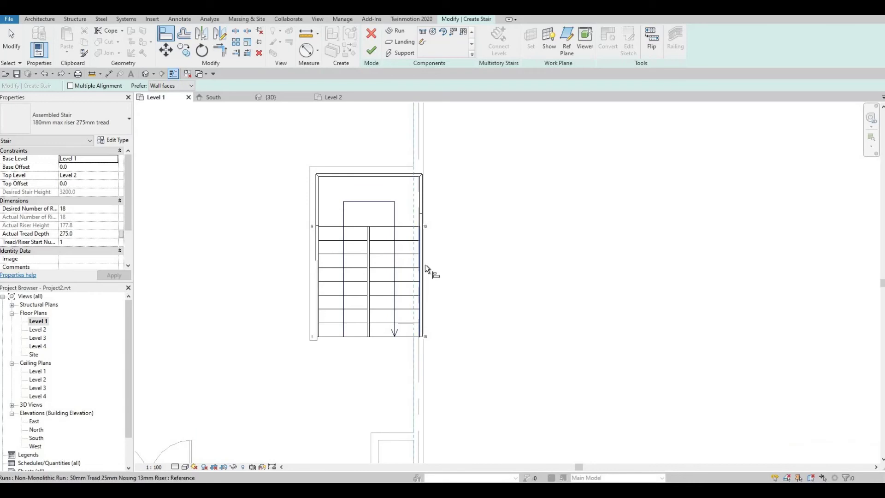
left_click(425, 211)
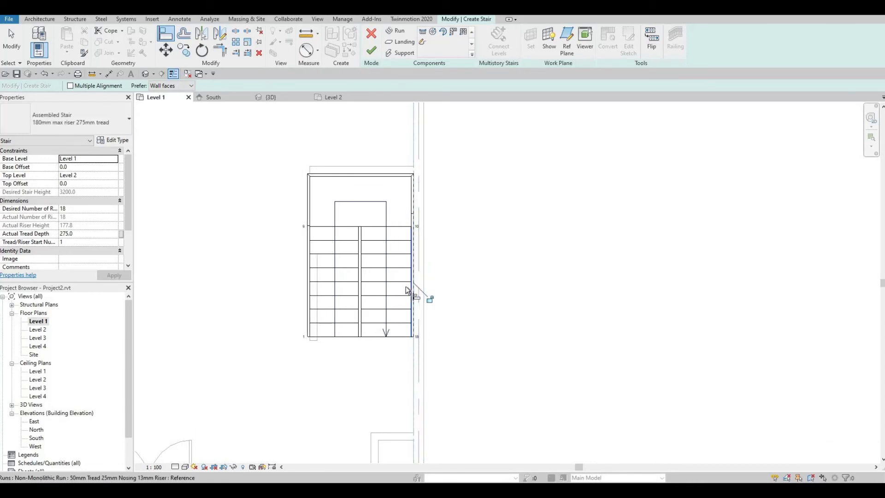
key("Escape")
key("Escape")
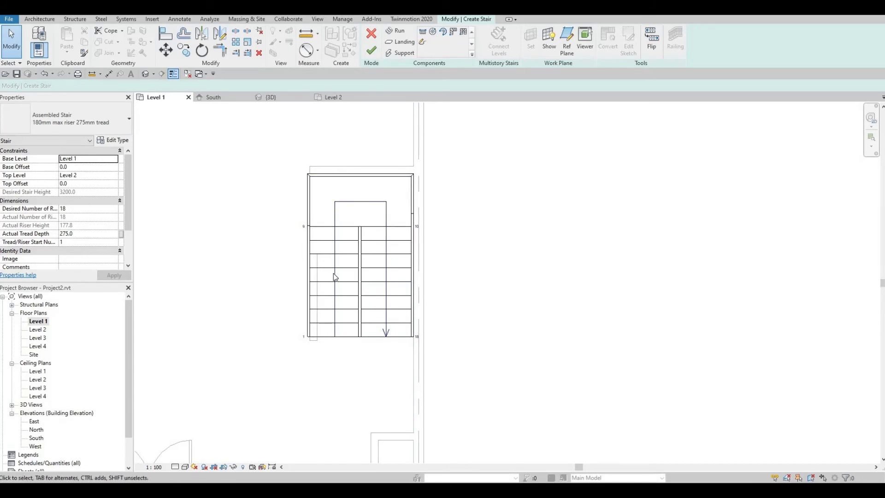
- Narrow the left run to 950 wide and finish the stair edit
left_click(317, 281)
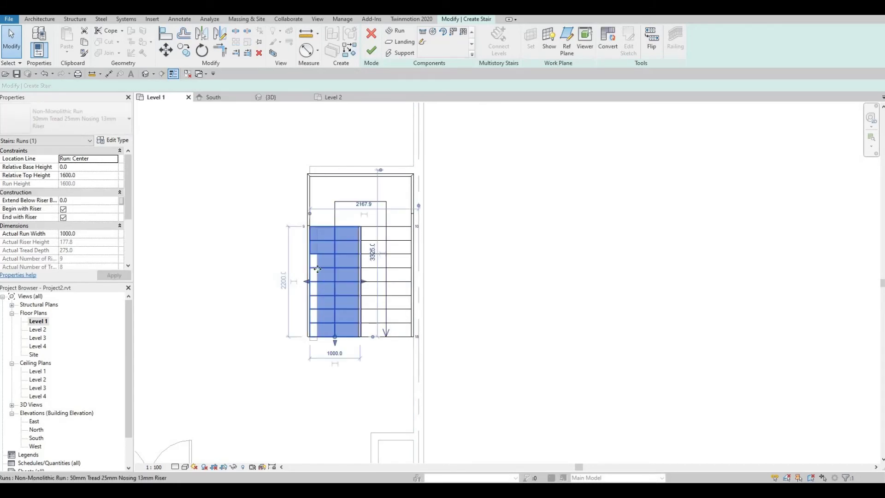
scroll(318, 269, "up", 2)
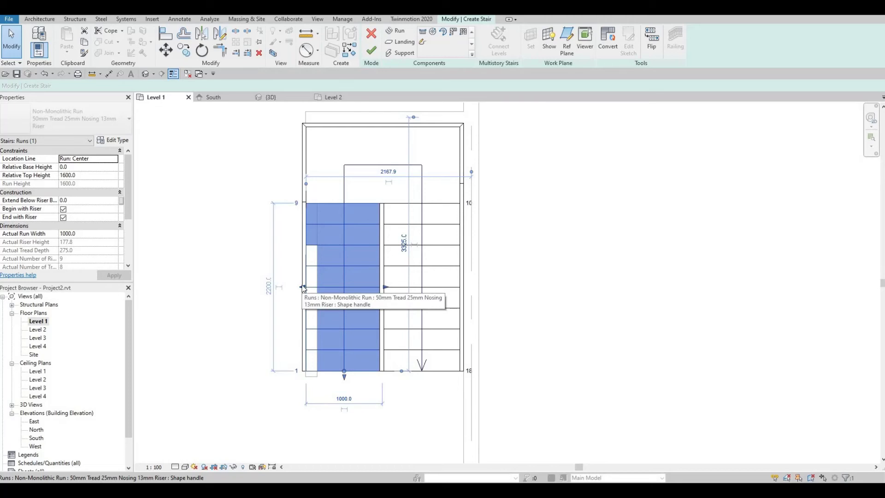
left_click_drag(303, 288, 311, 284)
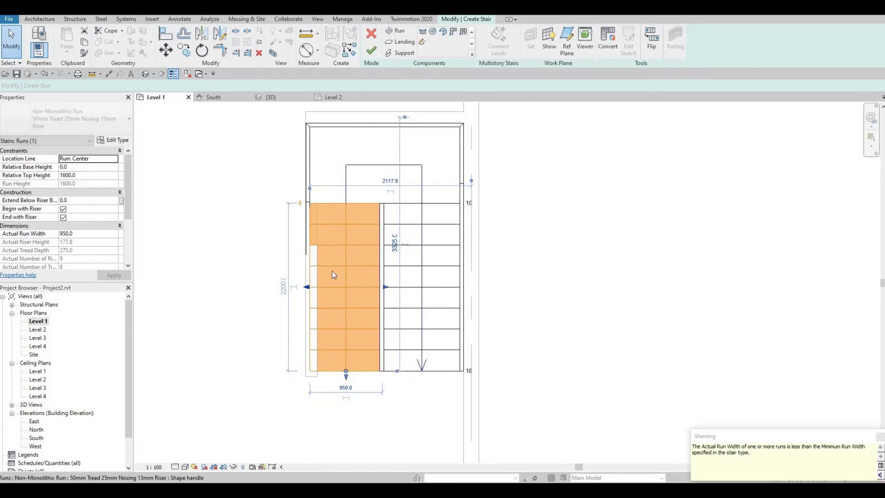
left_click(371, 51)
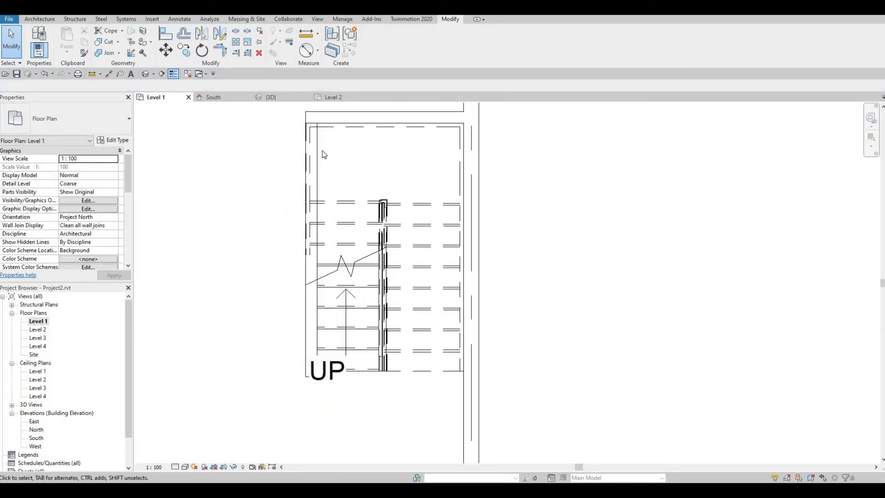
- Edit the stair and narrow the right-hand run from 1000 to 950
left_click(462, 165)
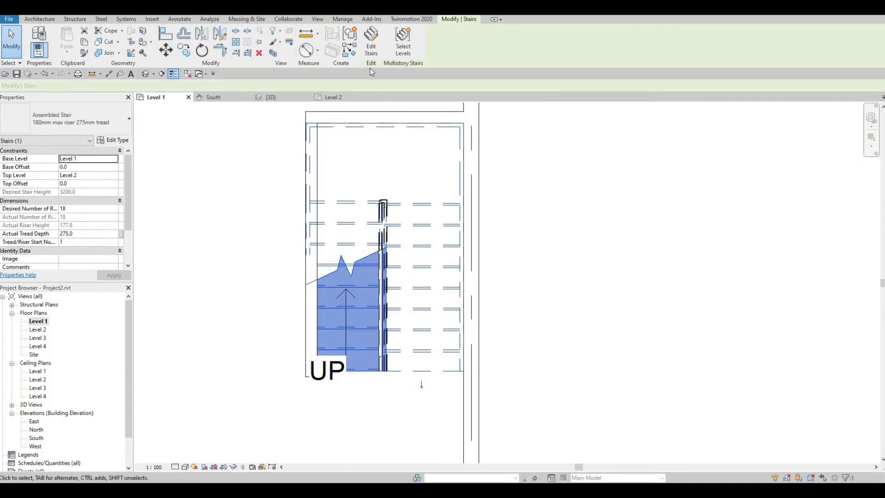
double_click(448, 213)
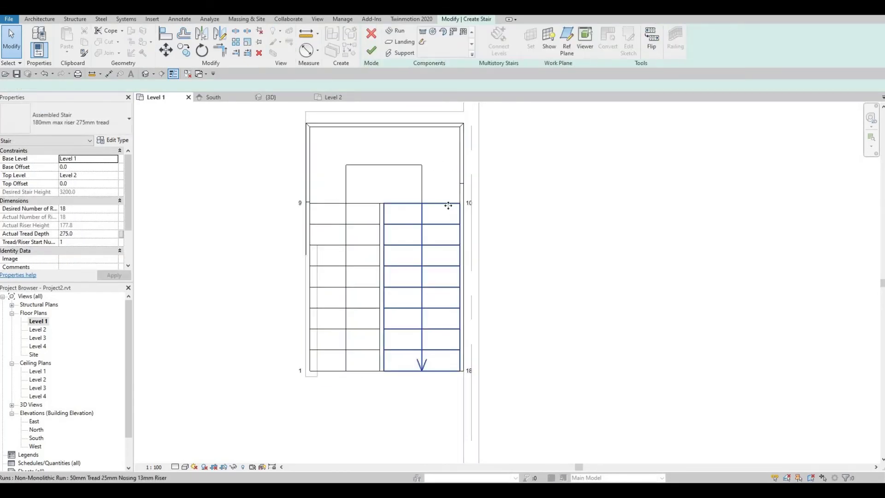
left_click(448, 205)
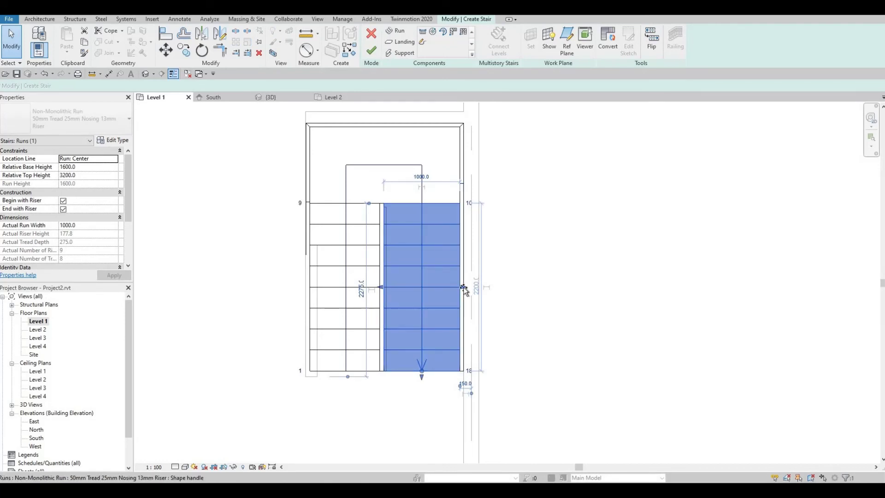
left_click_drag(463, 288, 454, 287)
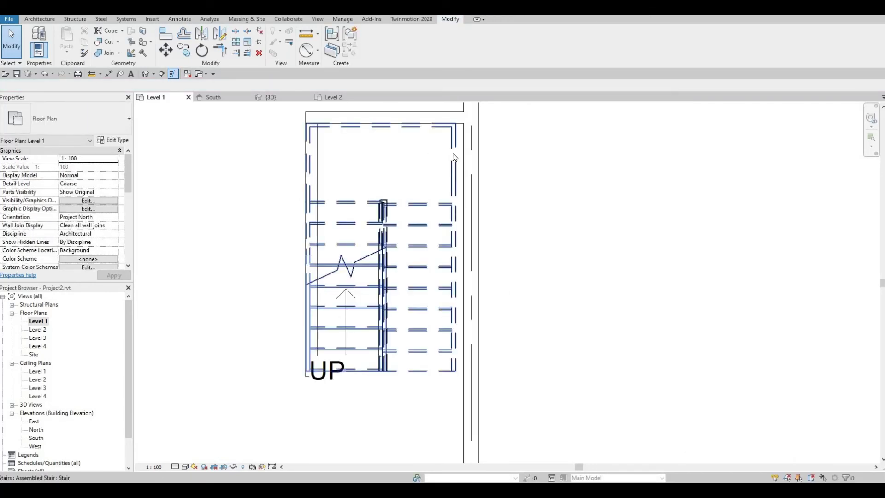
- Align the stair's edge to the neighbouring floor edge, shifting it east
left_click(165, 34)
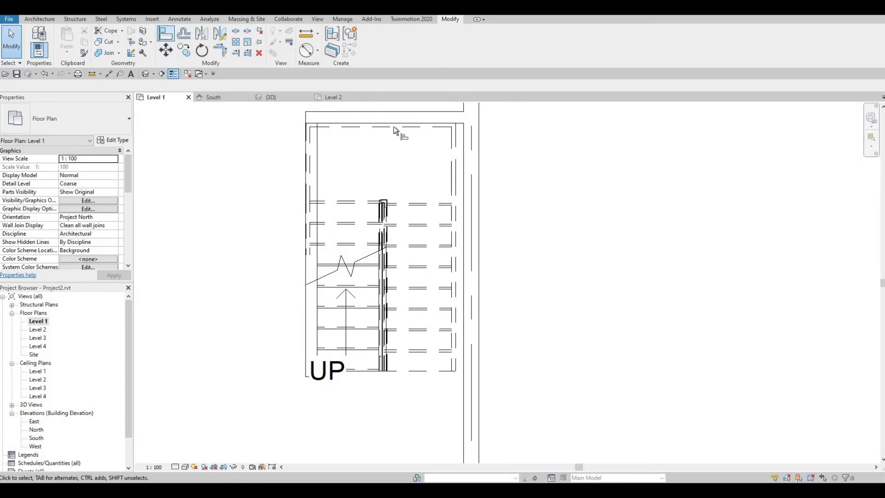
left_click(459, 145)
left_click(458, 147)
key("Escape")
key("Escape")
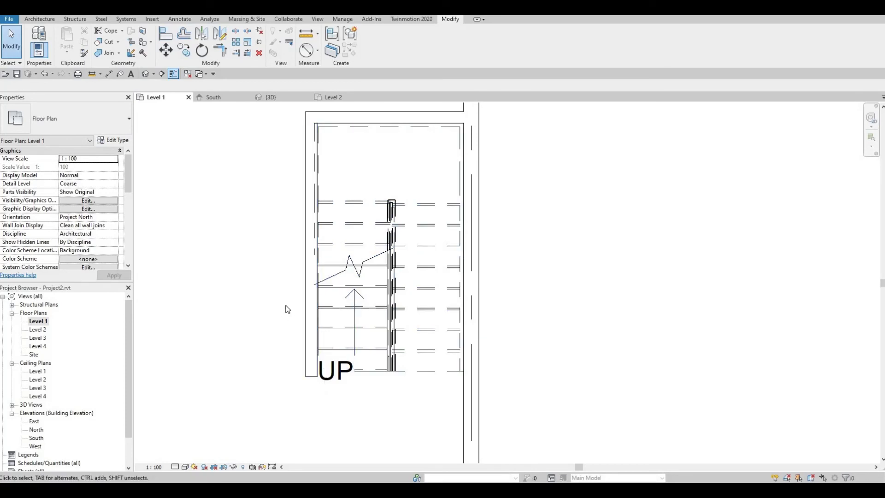
- Place a camera eye just below the stair aimed at it, then orbit the new 3D View 1
left_click(154, 74)
left_click(159, 93)
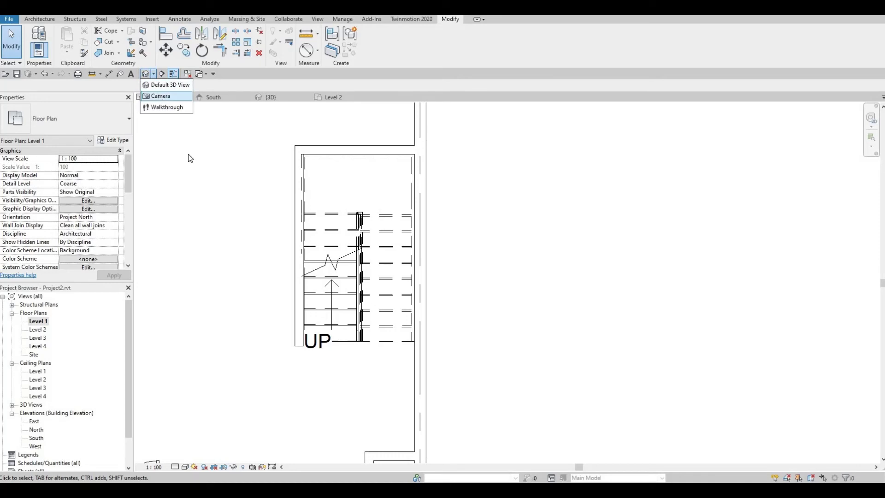
scroll(297, 405, "down", 1)
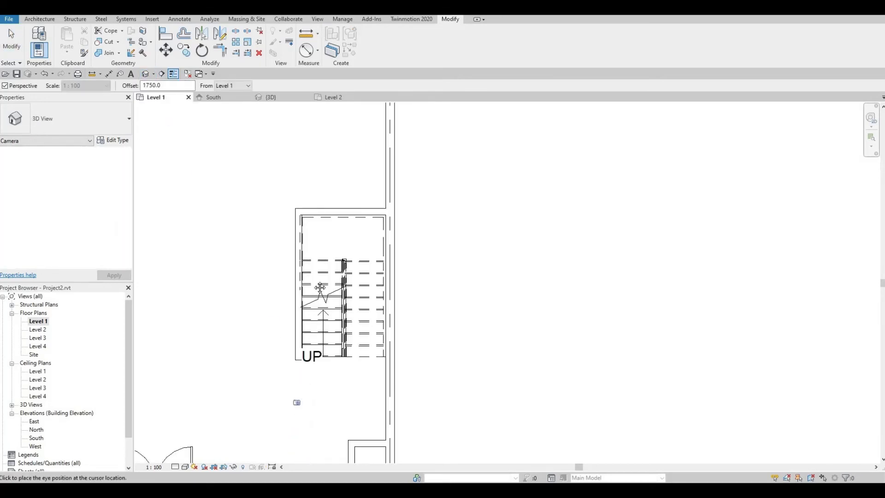
middle_click_drag(296, 403, 307, 309)
left_click(317, 296)
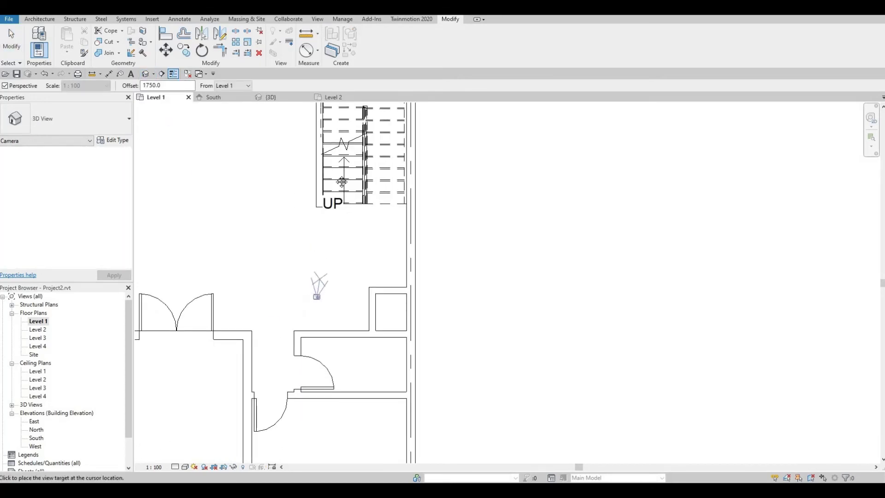
middle_click_drag(332, 161, 281, 328)
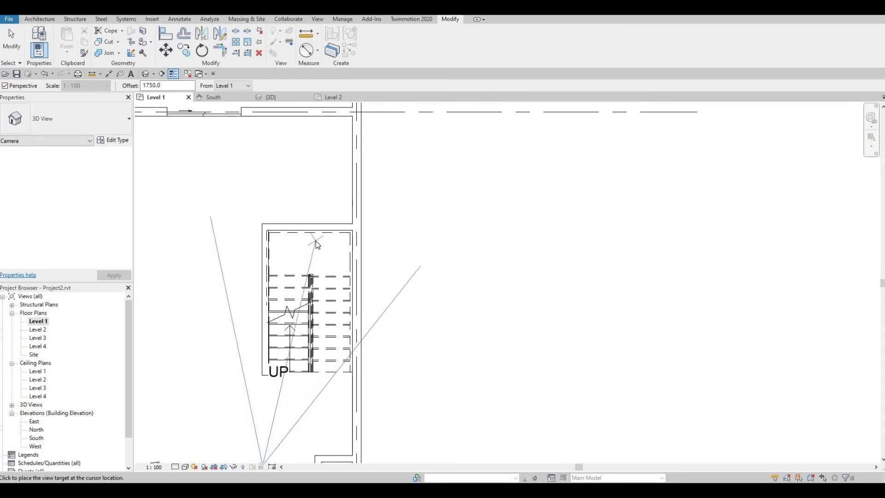
left_click(317, 244)
scroll(449, 307, "down", 5)
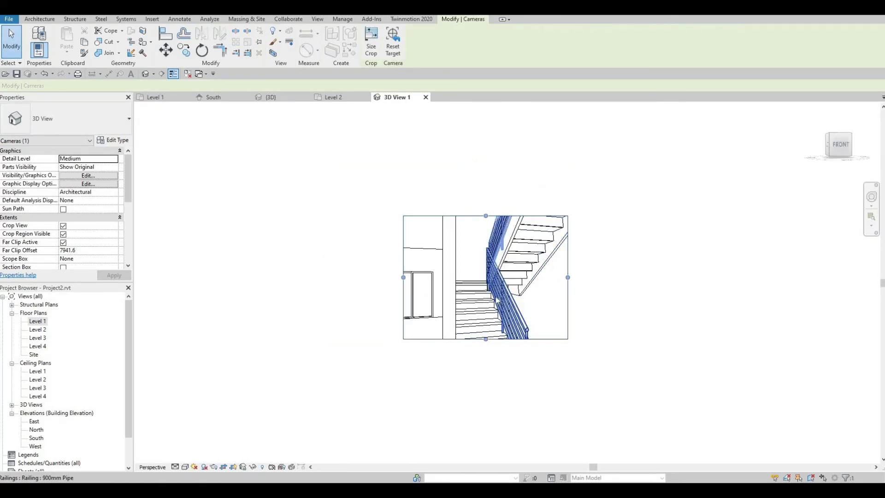
middle_click_drag(497, 299, 442, 282, "shift")
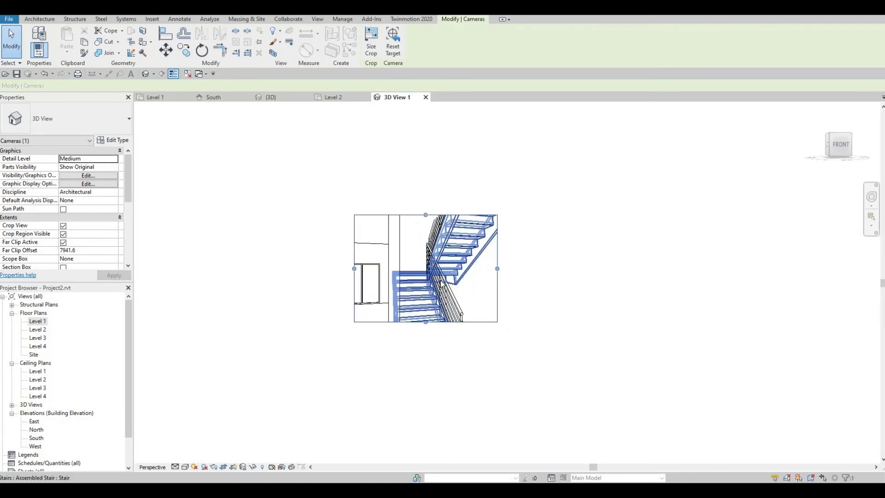
- Change the stair railing type to Glass Panel - Bottom Fill
left_click(441, 283)
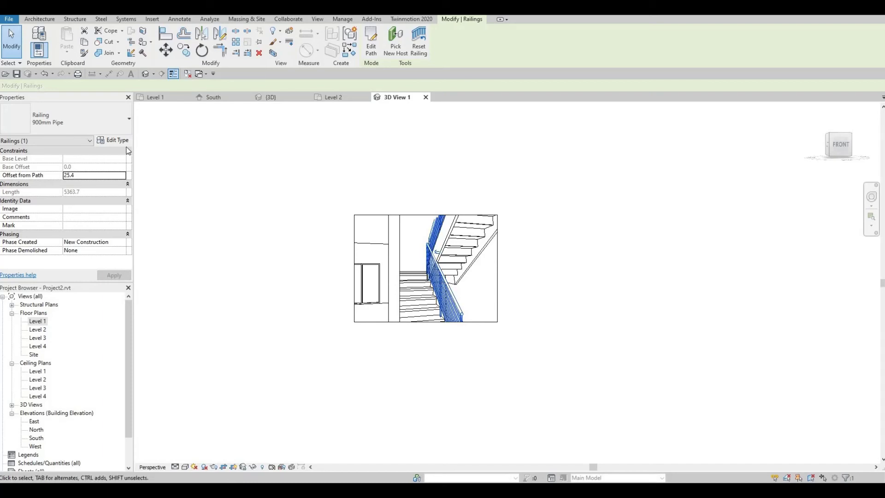
left_click(128, 130)
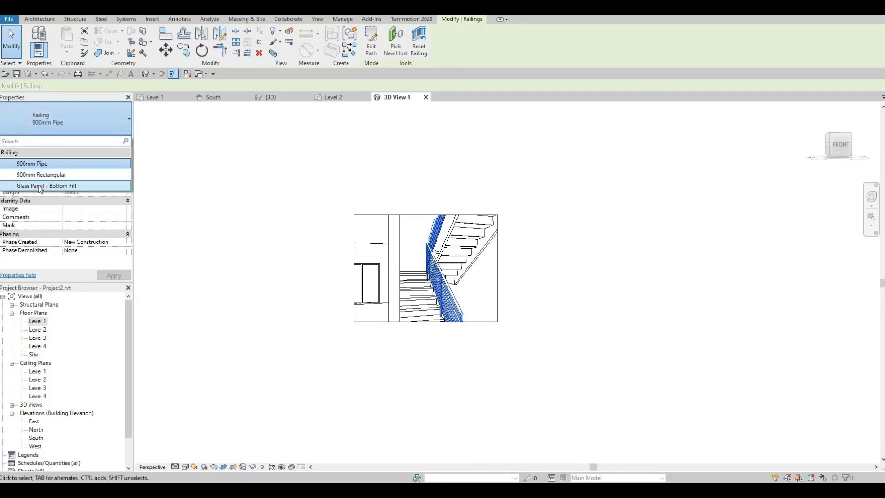
left_click(40, 186)
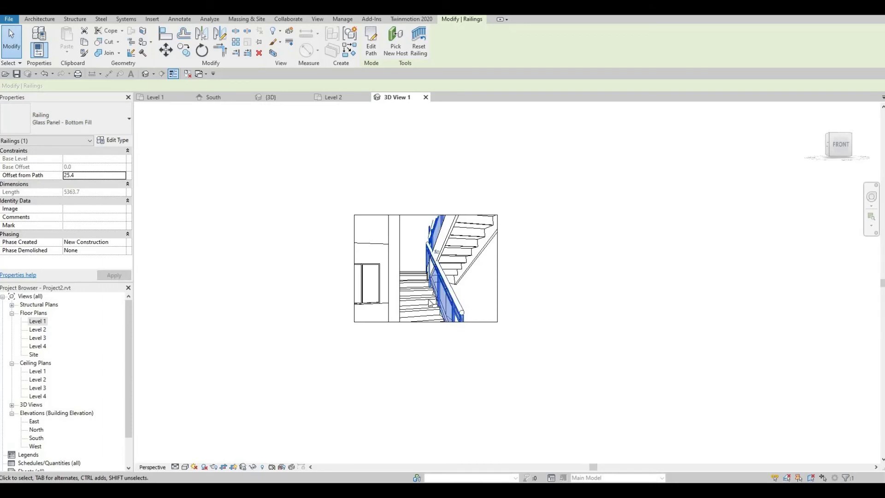
middle_click_drag(410, 229, 381, 181)
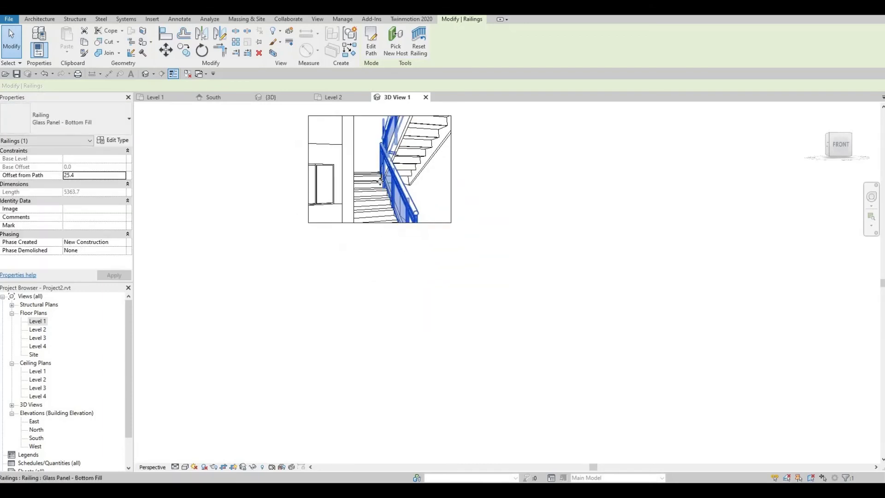
scroll(380, 181, "up", 4)
key("Escape")
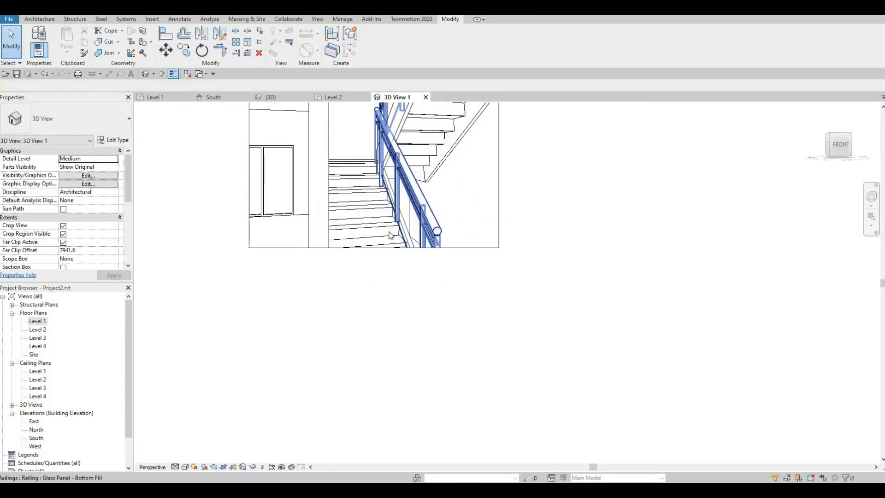
- Drag the camera view's crop region outward at the bottom, right, left and top
scroll(391, 236, "down", 2)
scroll(391, 230, "down", 2)
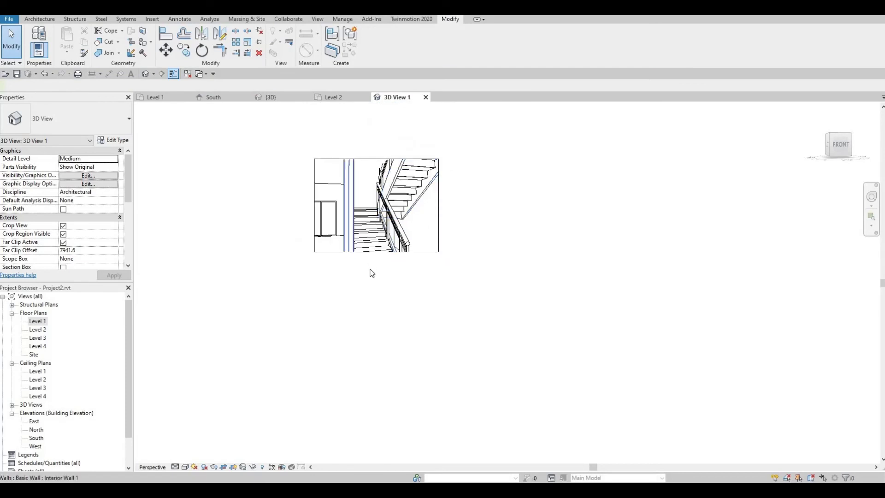
left_click(378, 252)
left_click_drag(377, 252, 374, 362)
left_click_drag(440, 263, 634, 260)
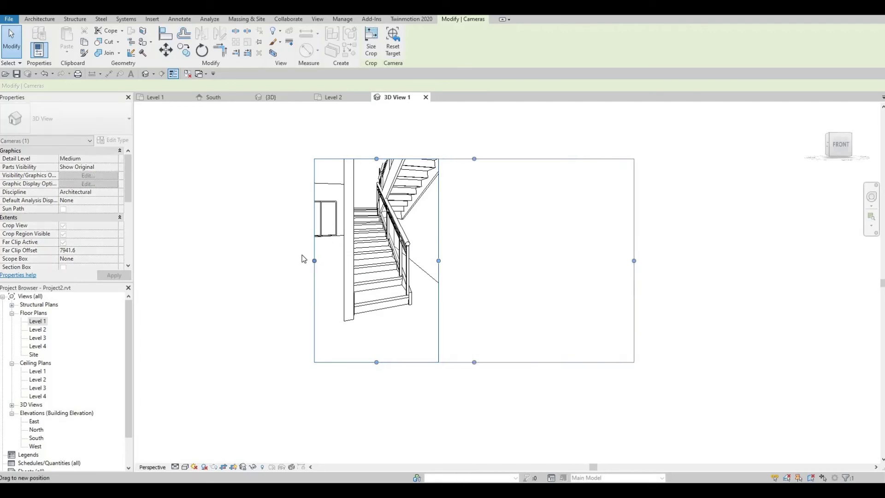
left_click_drag(315, 260, 234, 260)
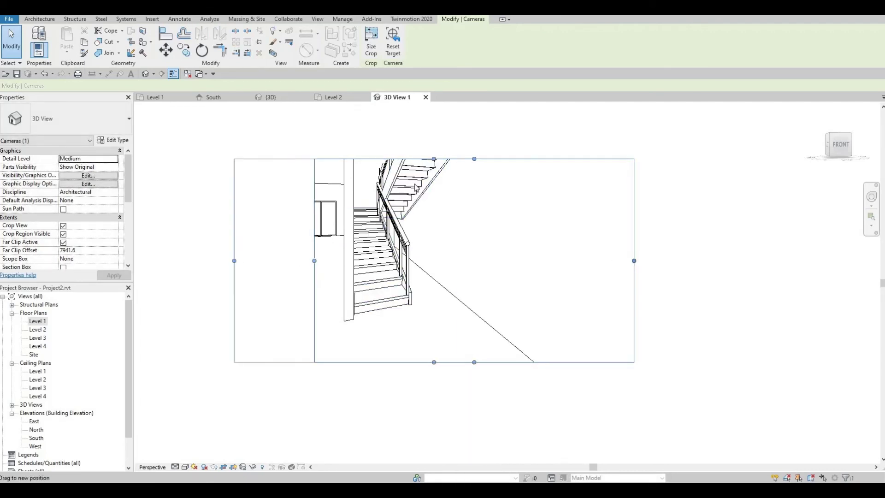
left_click_drag(432, 158, 430, 119)
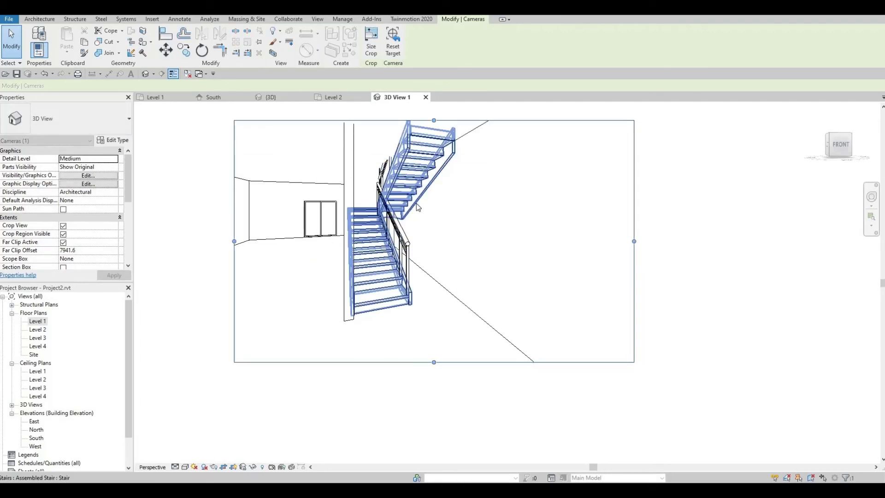
left_click(278, 292)
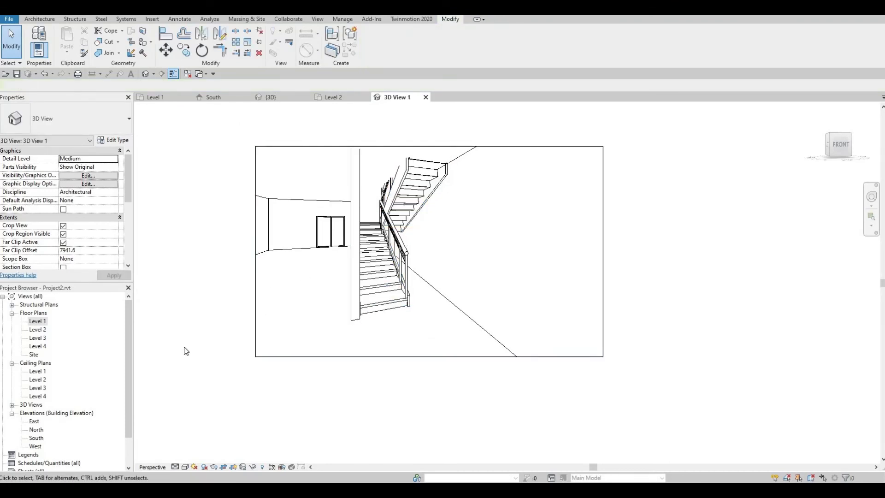
- On the Level 1 plan, nudge the short interior wall below the stair up, leaving it 1420 from the wall beneath
double_click(38, 321)
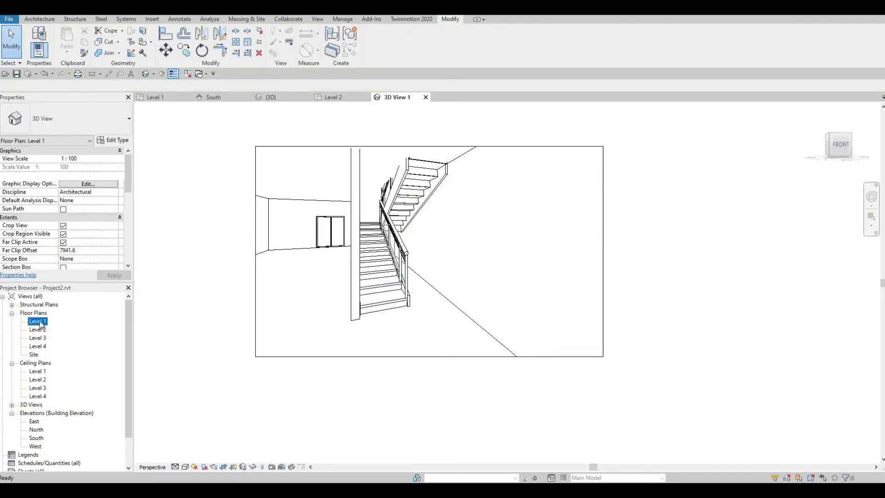
scroll(415, 282, "down", 4)
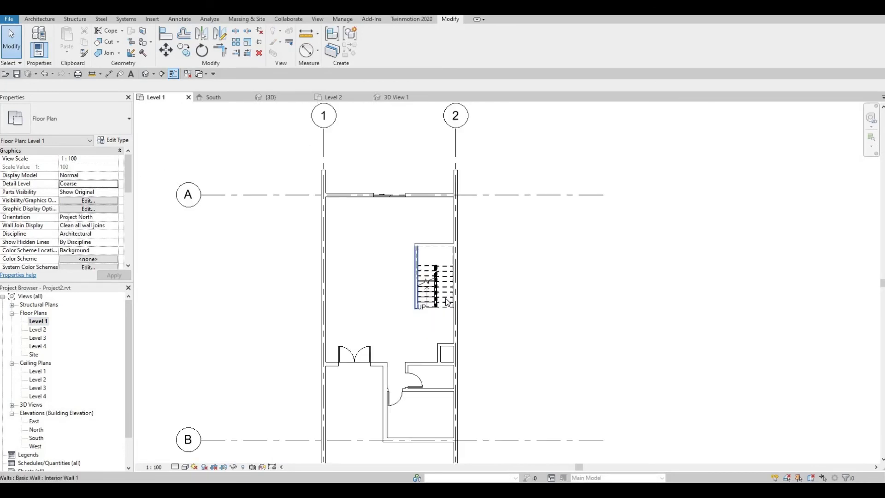
scroll(434, 274, "up", 2)
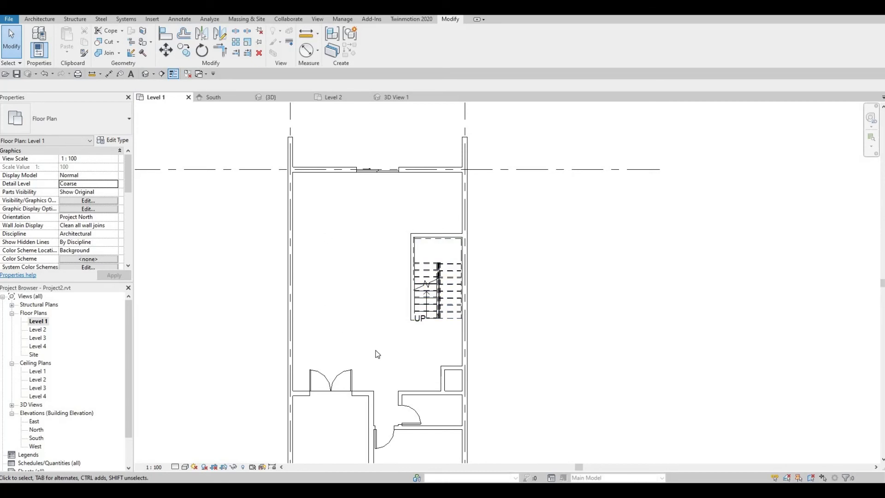
middle_click_drag(358, 355, 318, 357)
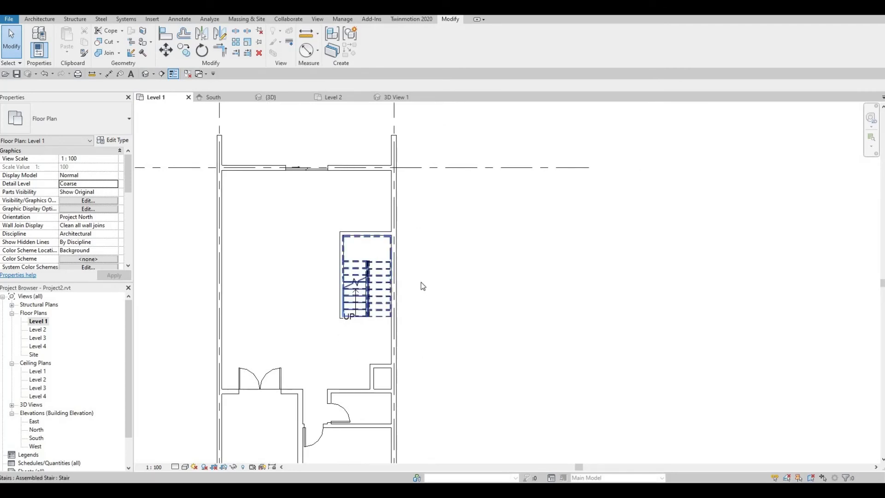
left_click(380, 368)
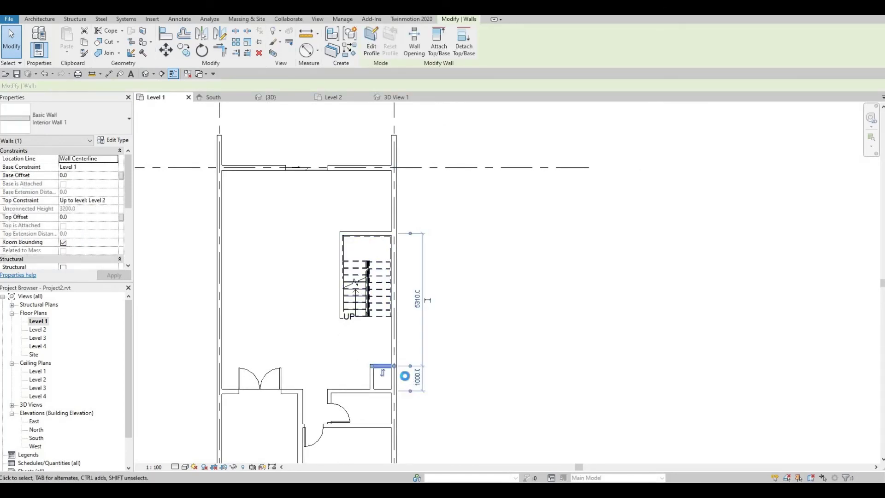
key("Up")
key("Up")
key("Up")
key("Up")
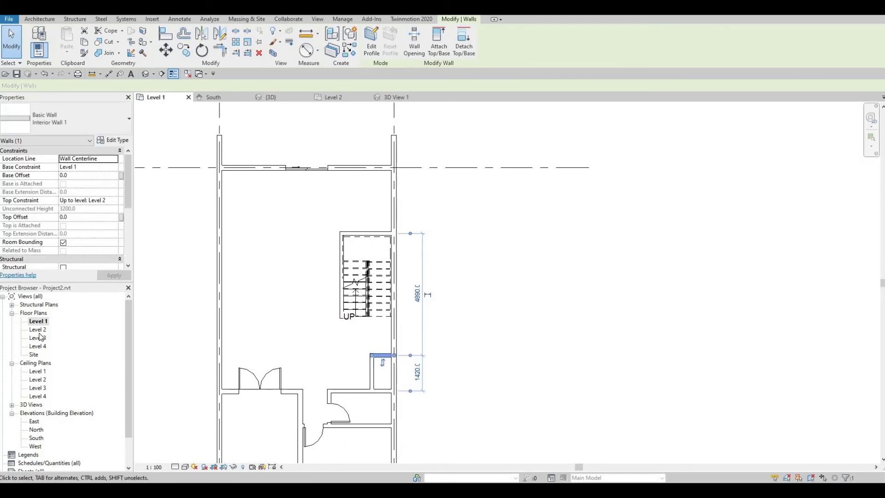
- On the Level 2 plan, select the Floor 1 slab and enter its boundary sketch for editing
double_click(38, 330)
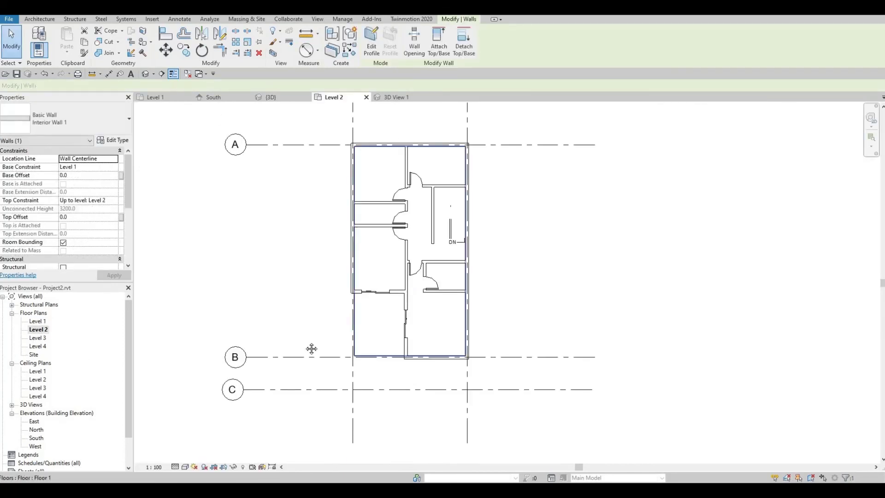
middle_click_drag(435, 200, 369, 270)
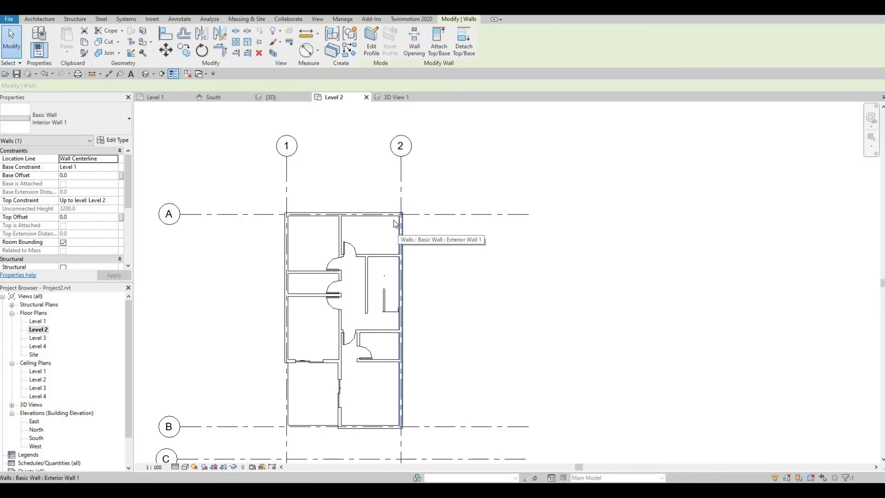
scroll(402, 240, "up", 2)
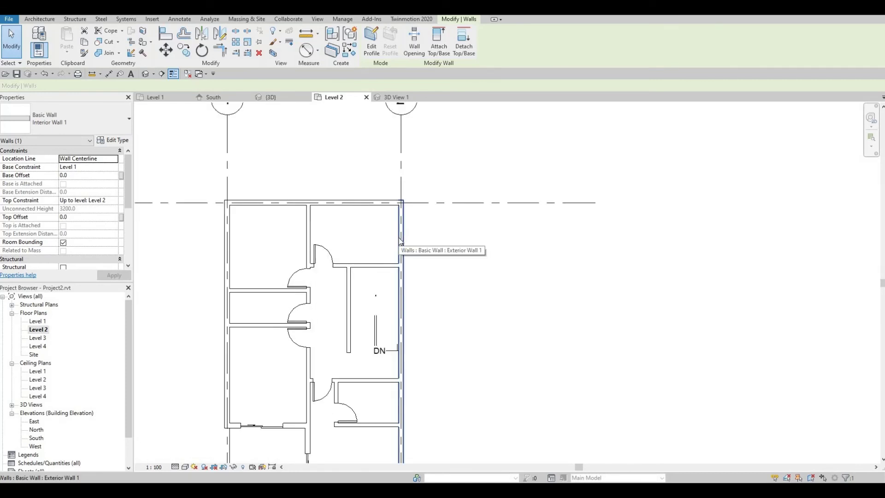
key("Tab")
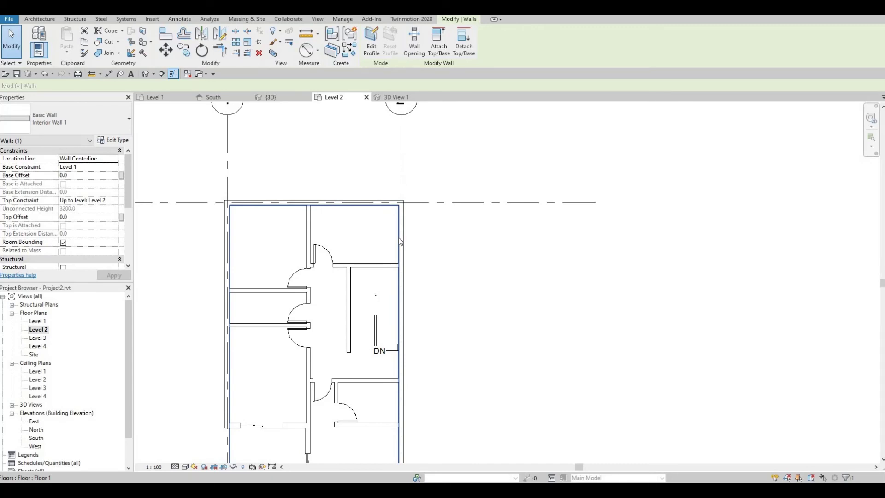
left_click(400, 241)
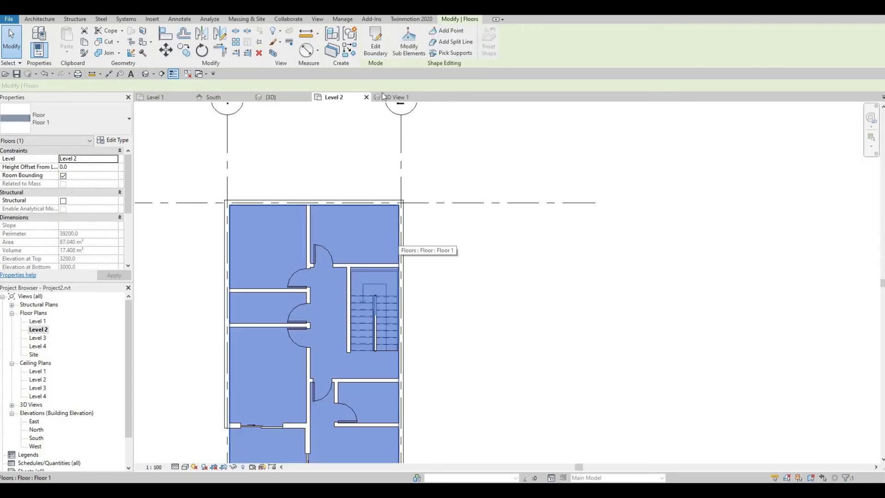
left_click(373, 54)
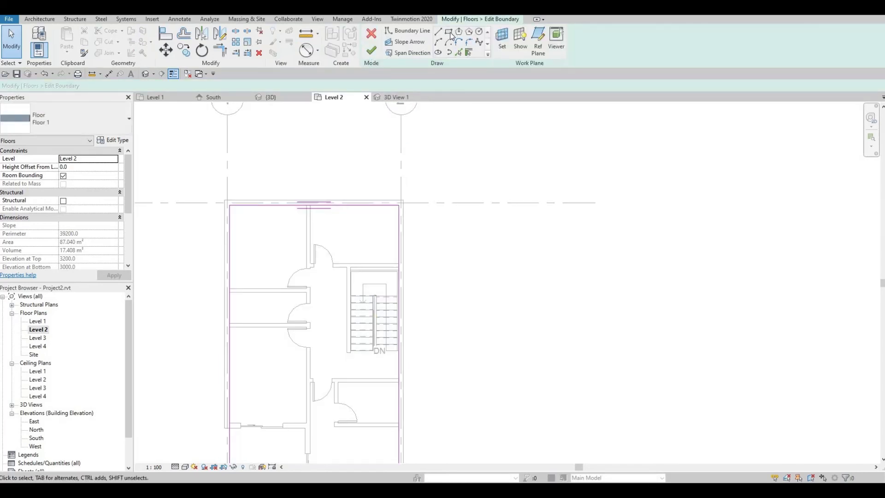
- Draw a rectangular boundary around the stair from its corner to past the stair's far side
left_click(449, 34)
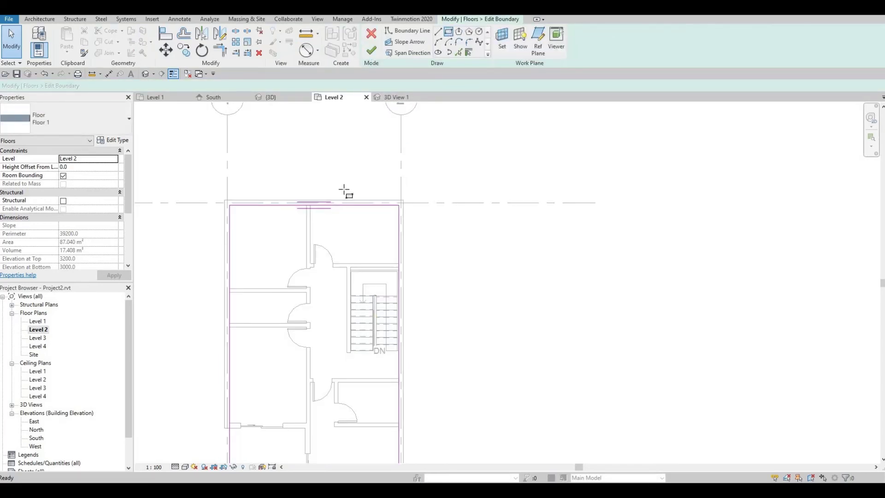
scroll(357, 277, "up", 5)
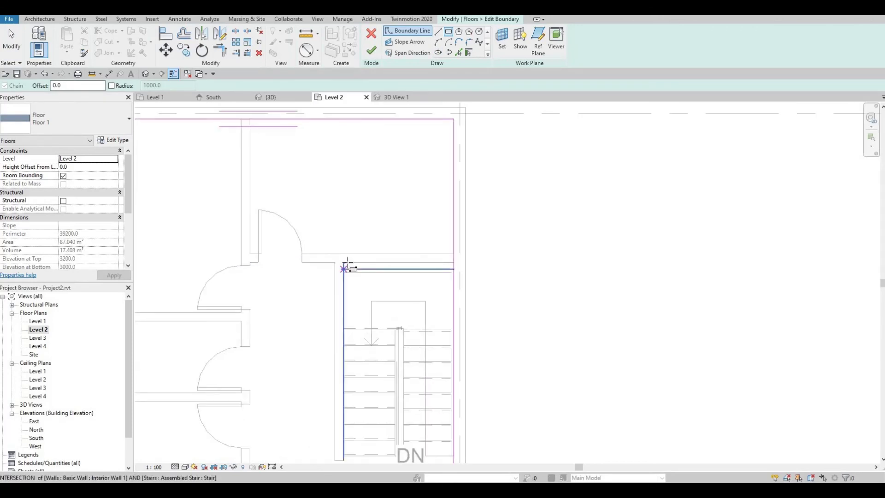
left_click(347, 263)
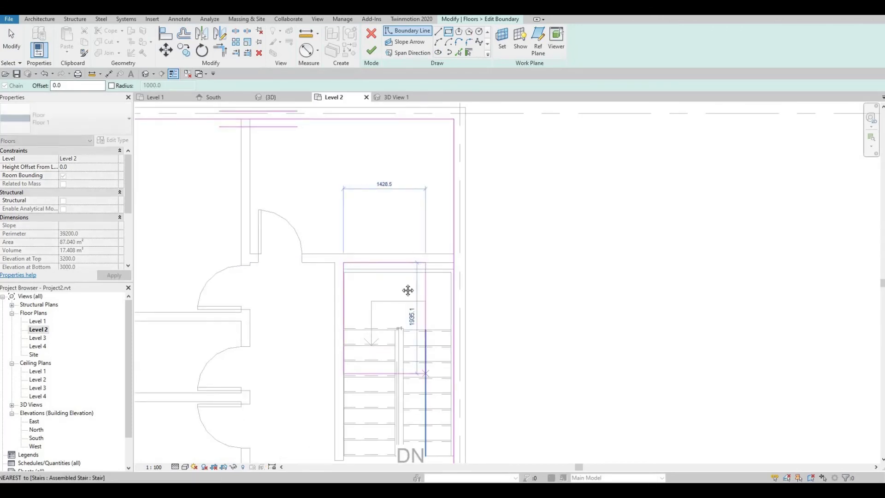
middle_click_drag(423, 354, 399, 263)
key("Escape")
scroll(318, 193, "up", 2)
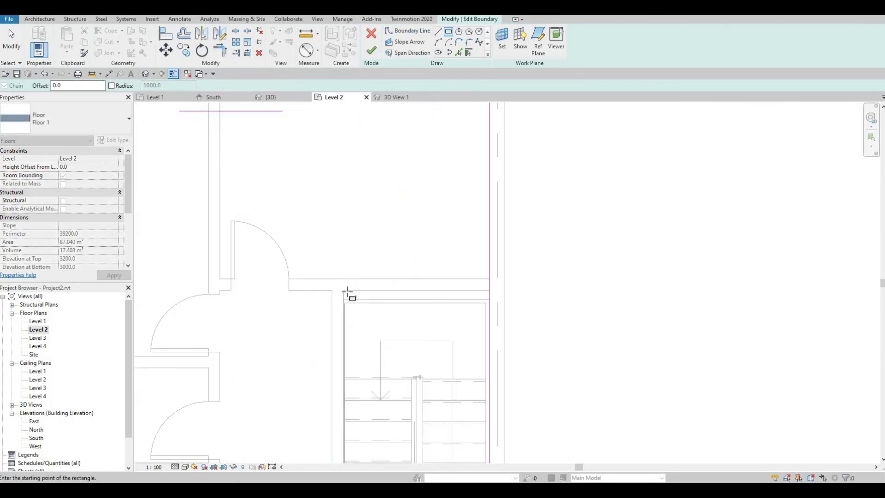
left_click(345, 297)
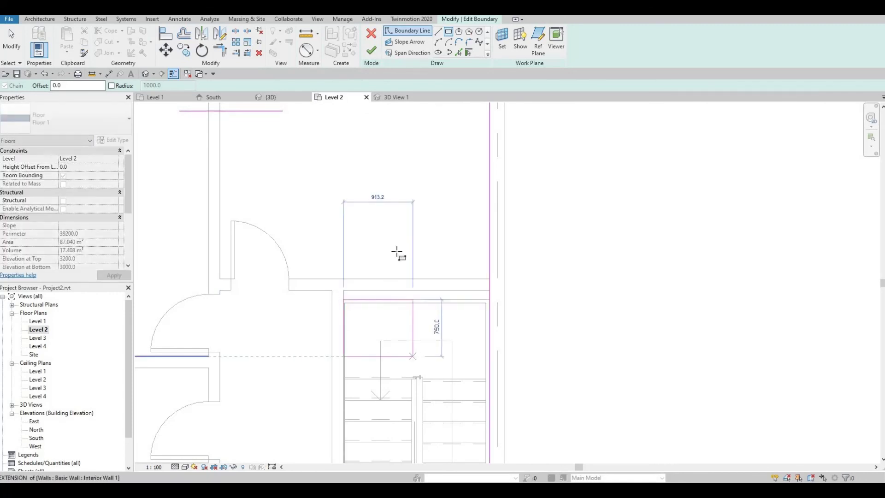
scroll(444, 404, "down", 1)
scroll(444, 402, "up", 1)
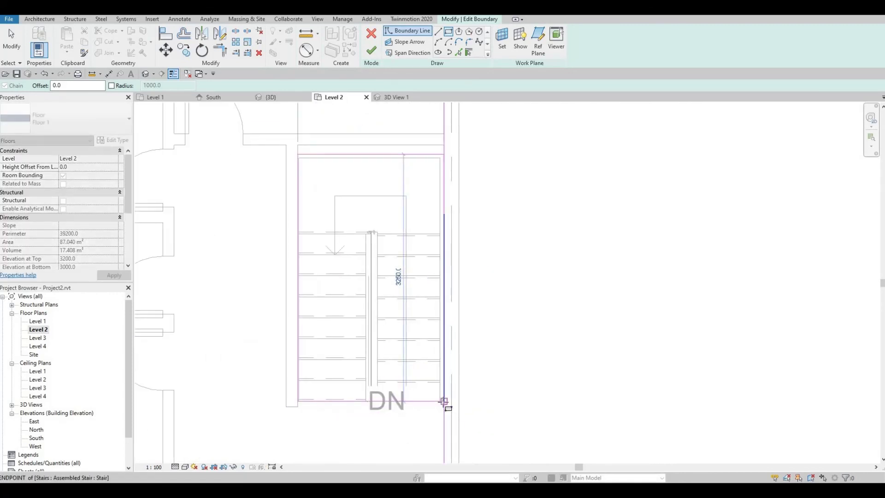
left_click(444, 402)
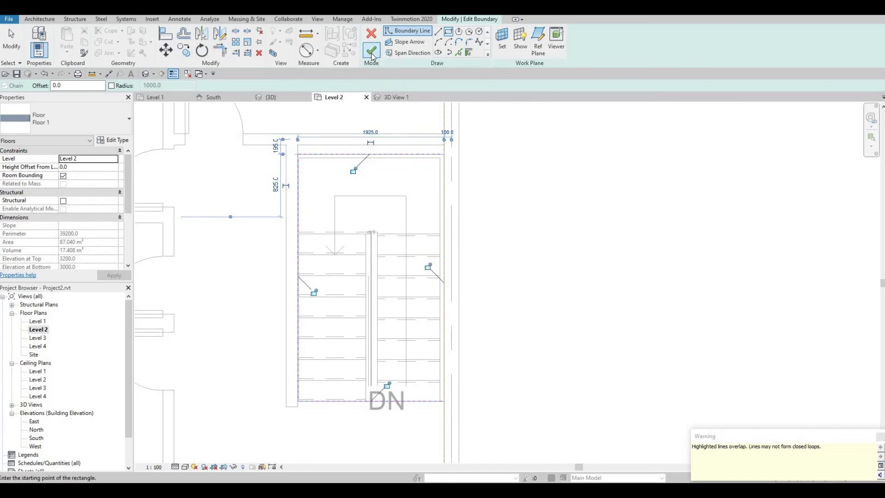
- Continue past the overlapping-lines error and inspect the right boundary line without changing it
left_click(372, 51)
left_click(832, 471)
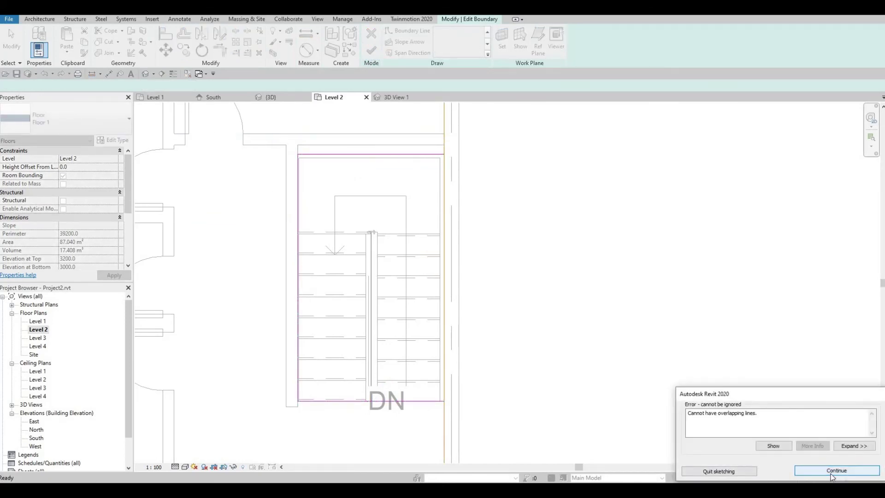
key("Escape")
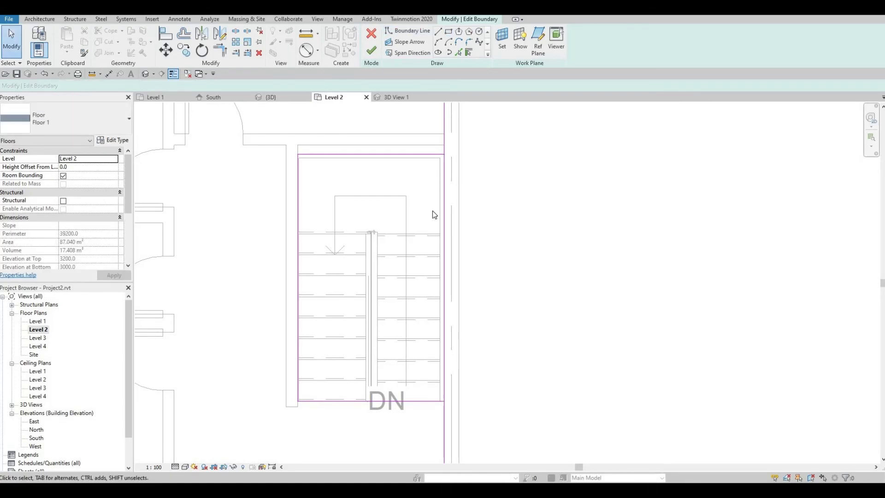
middle_click_drag(433, 211, 429, 253)
left_click(440, 225)
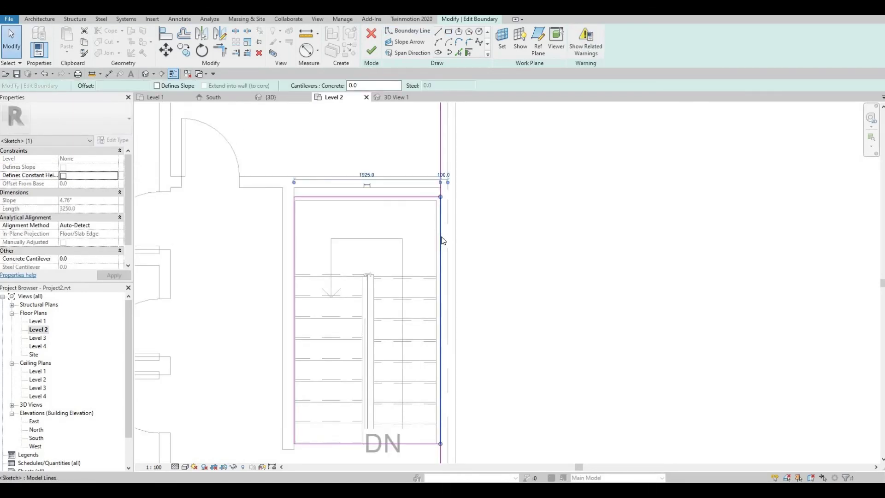
key("Escape")
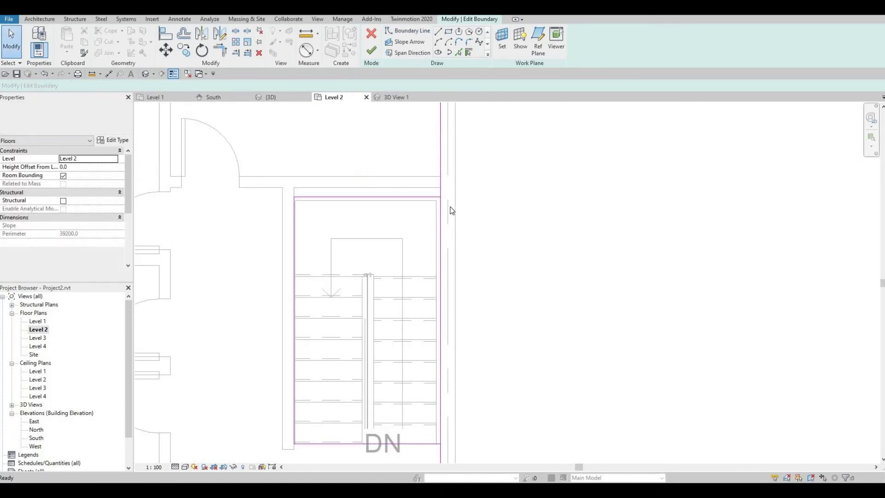
left_click(425, 53)
key("Escape")
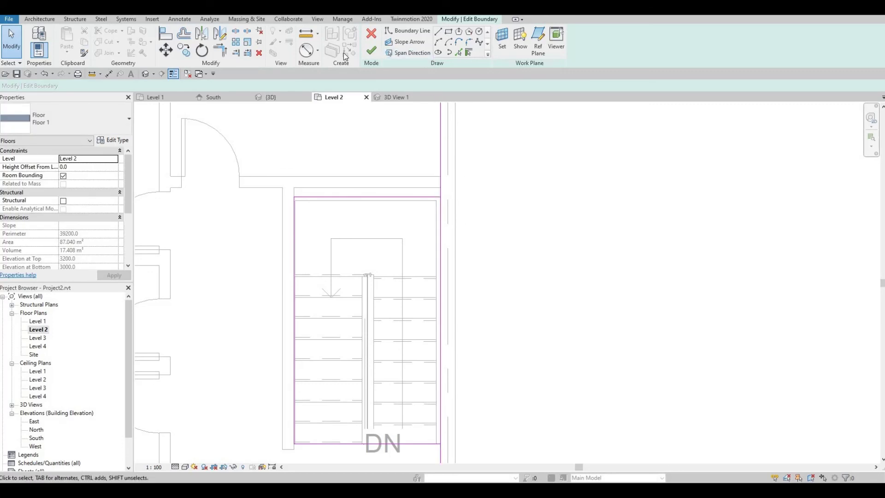
left_click(248, 32)
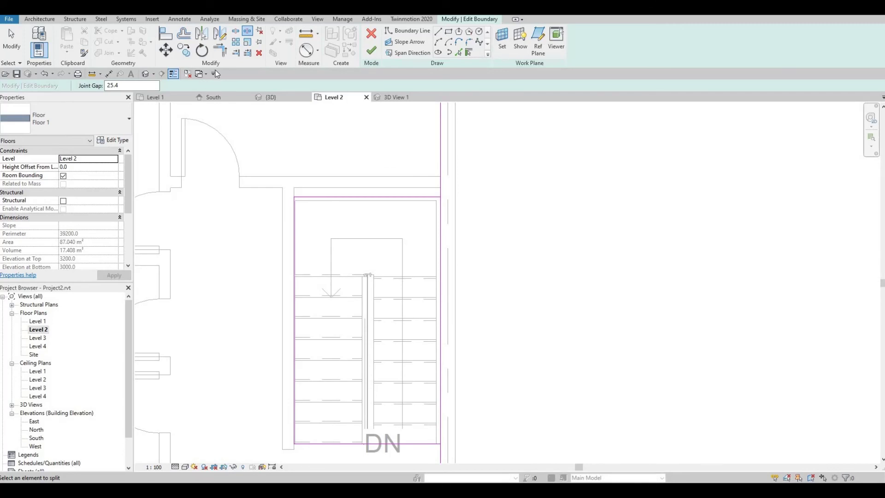
left_click(235, 31)
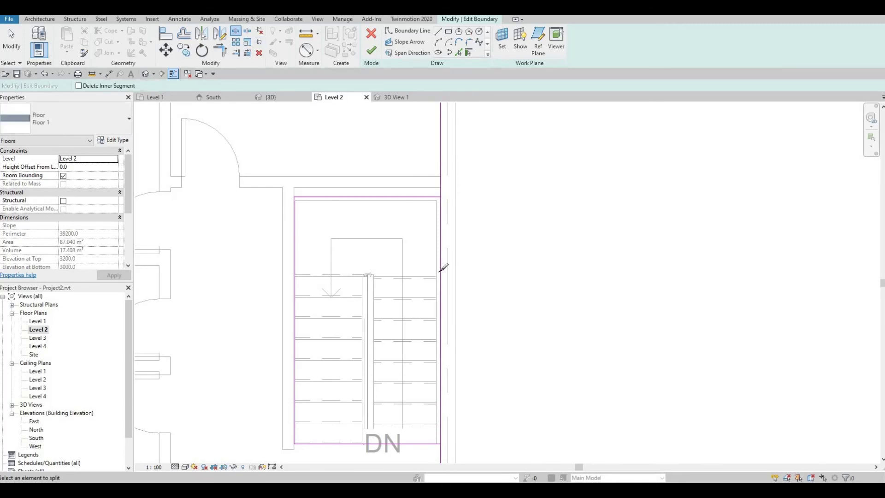
key("Escape")
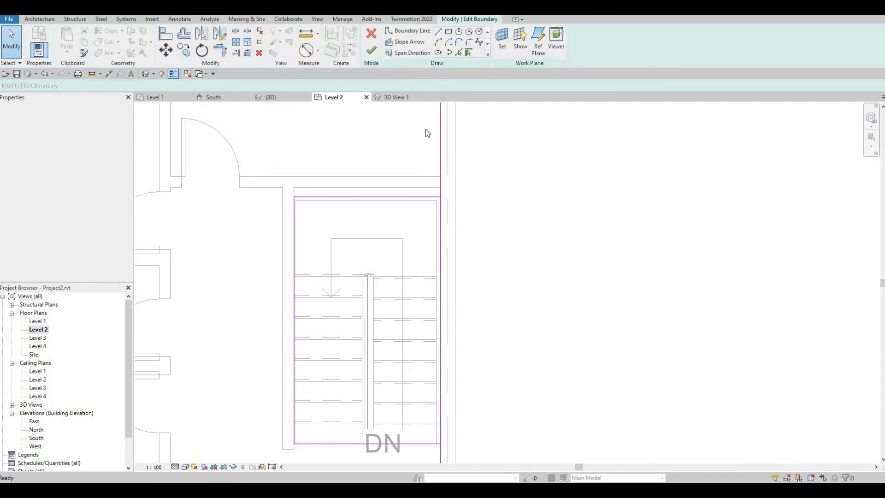
- Trim the top and right boundary lines into clean corners with Trim/Extend to Corner (TR)
key("t")
key("r")
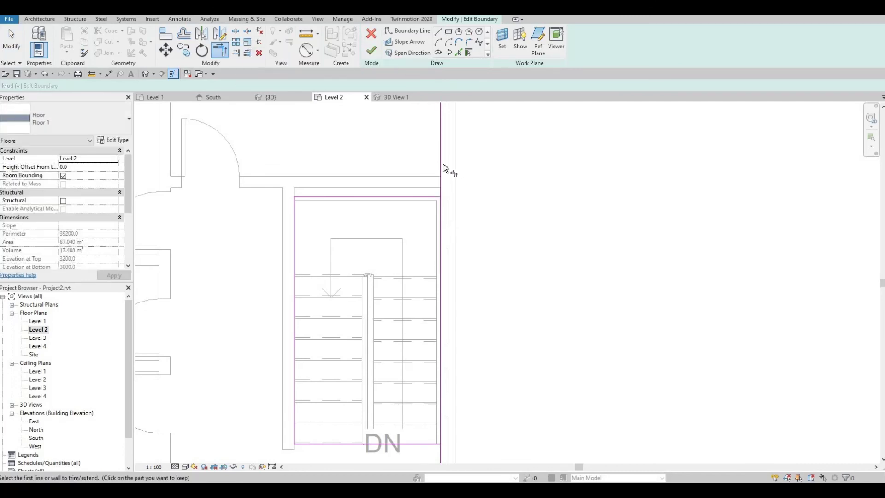
left_click(427, 197)
left_click(437, 308)
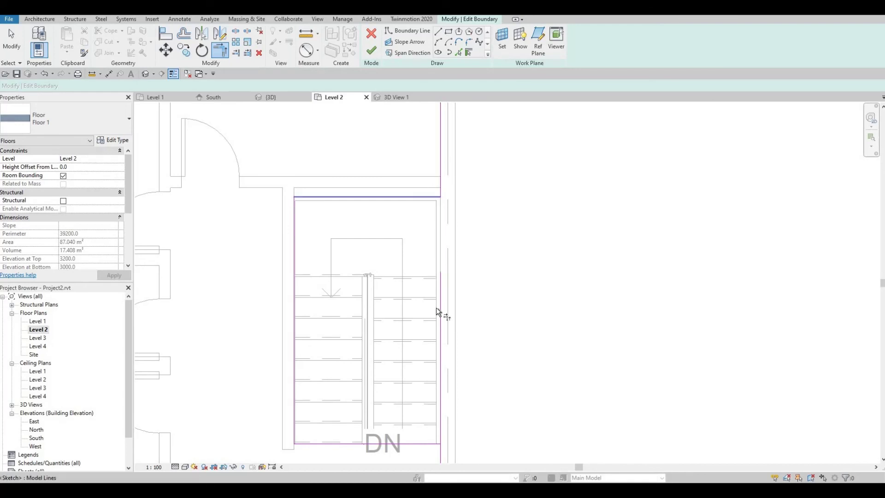
middle_click_drag(444, 194, 445, 319)
scroll(445, 320, "down", 1)
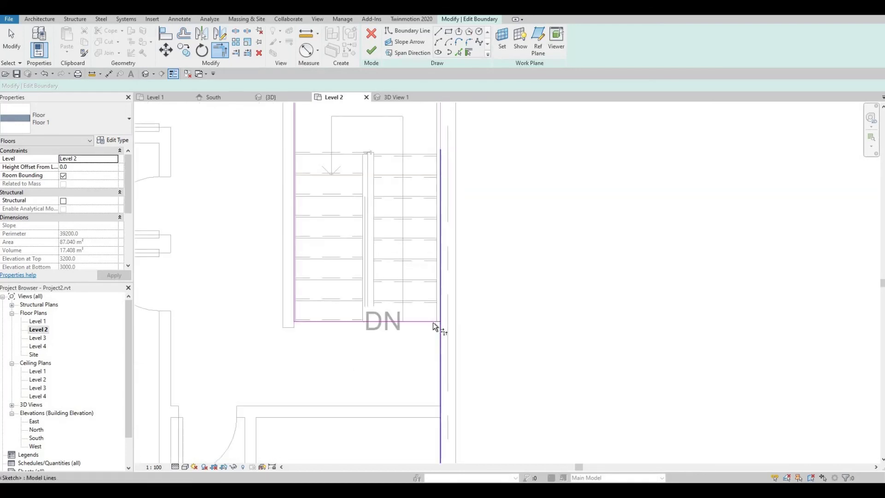
left_click(441, 345)
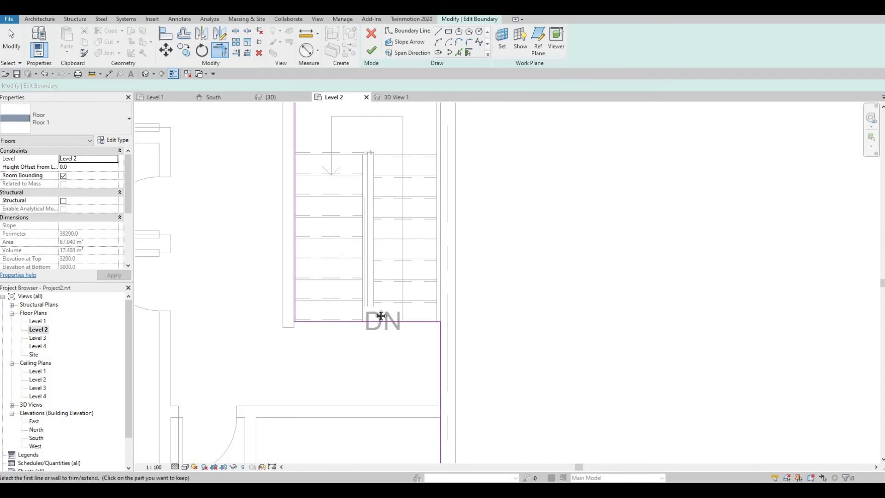
middle_click_drag(381, 316, 382, 374)
scroll(420, 165, "down", 1)
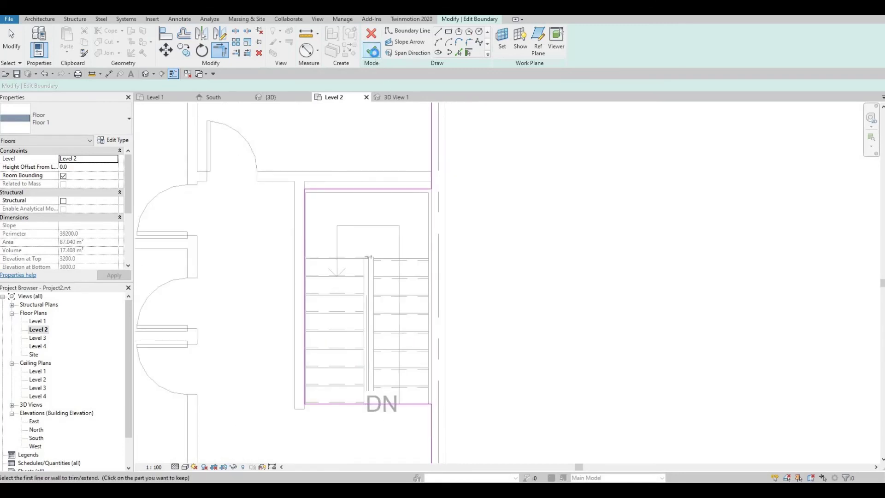
- Finish the floor sketch, answer the wall-attachment prompt, accept the warnings, and deselect the floor
left_click(373, 52)
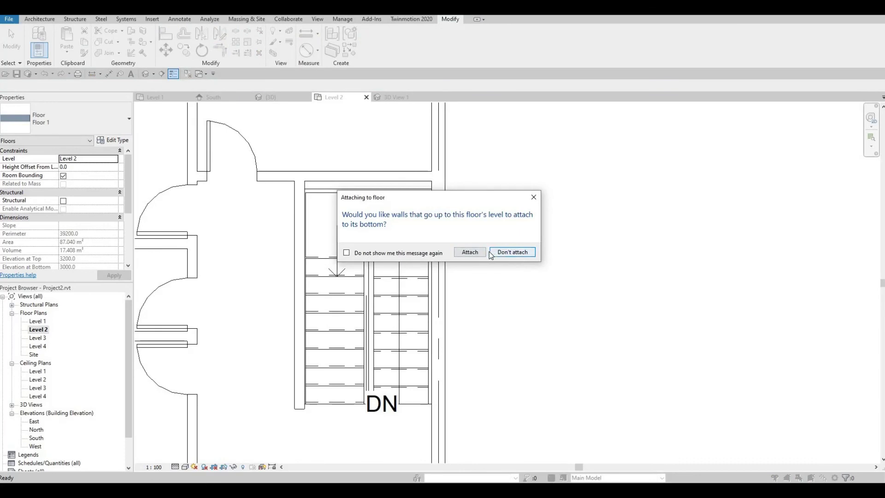
left_click(471, 252)
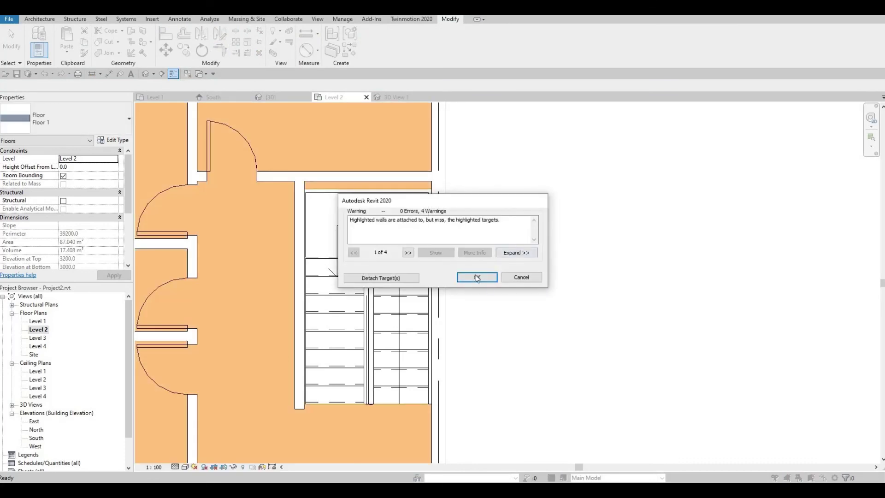
left_click(477, 277)
key("Escape")
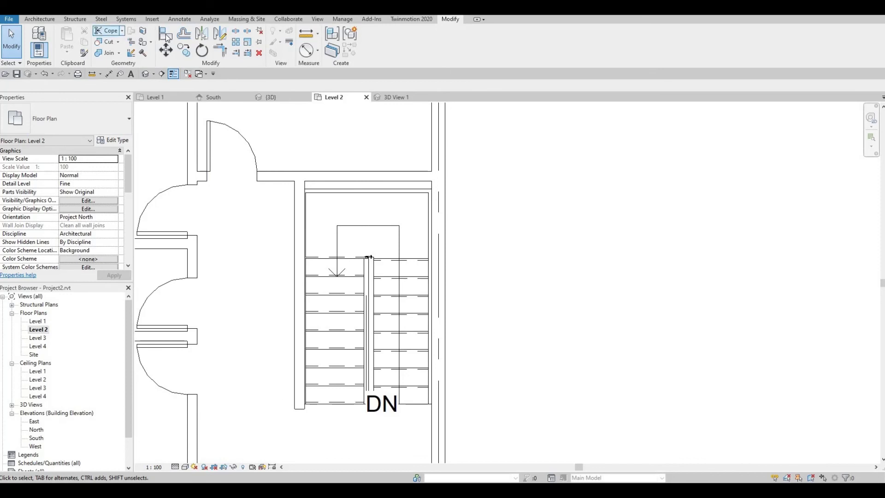
- Align (AL) the interior wall above the stair onto the stair enclosure's edge
key("a")
key("l")
scroll(285, 131, "up", 2)
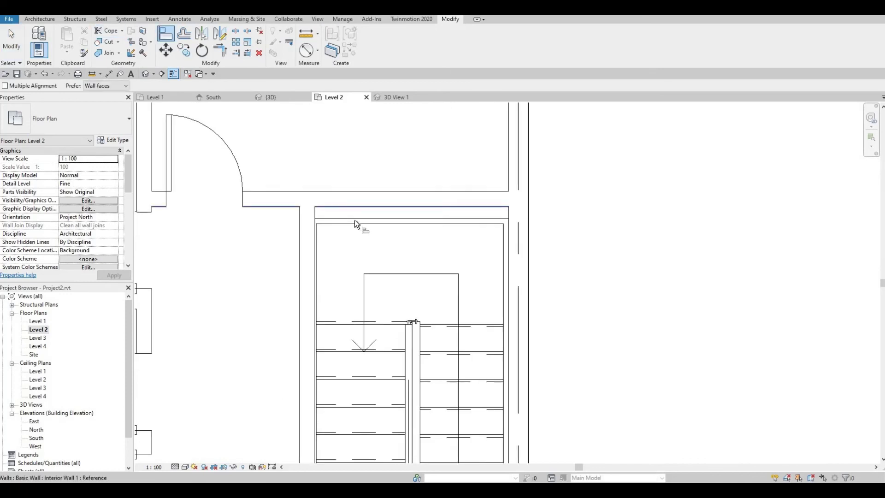
left_click(355, 217)
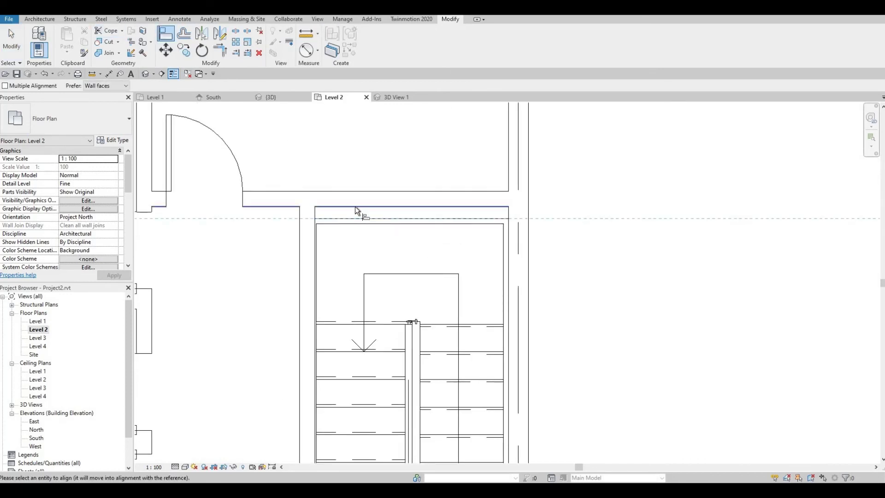
left_click(362, 217)
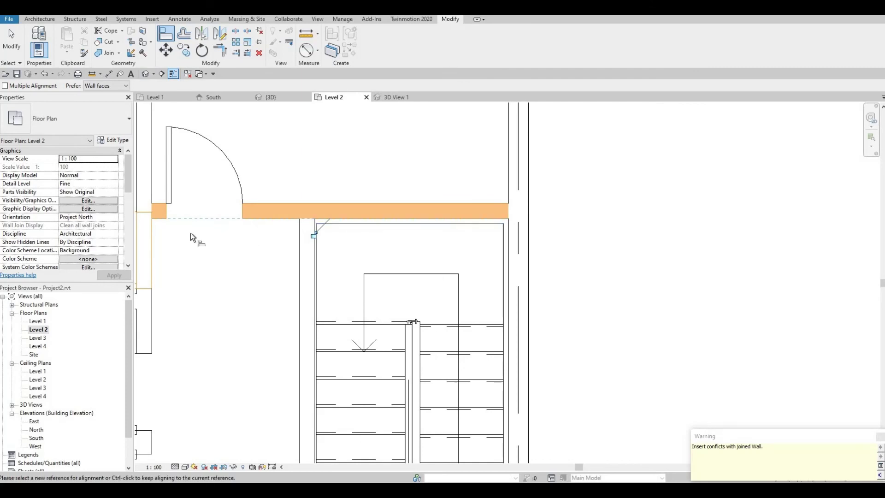
middle_click_drag(189, 229, 311, 191)
scroll(253, 182, "down", 1)
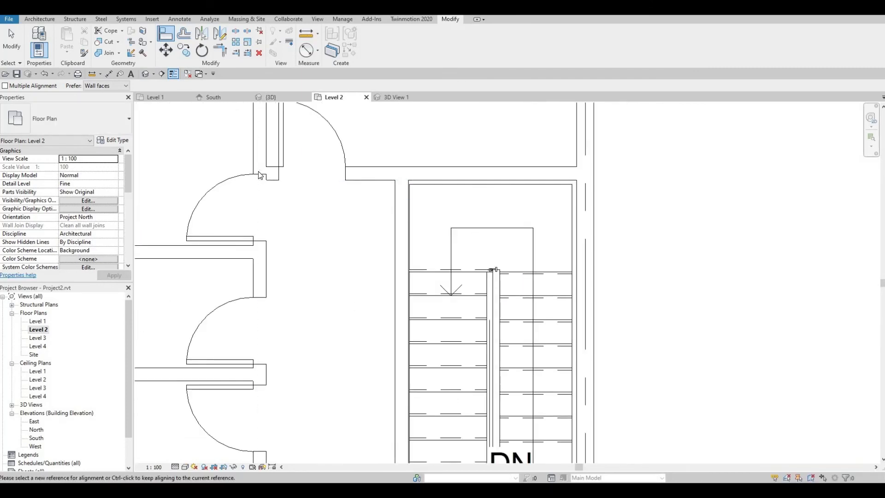
key("Escape")
key("Escape")
middle_click_drag(261, 175, 274, 235)
scroll(290, 235, "up", 1)
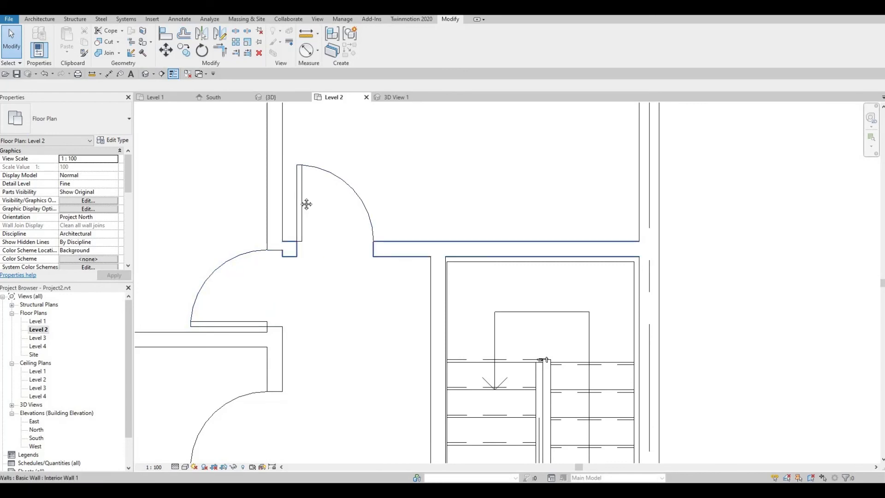
scroll(351, 266, "down", 5)
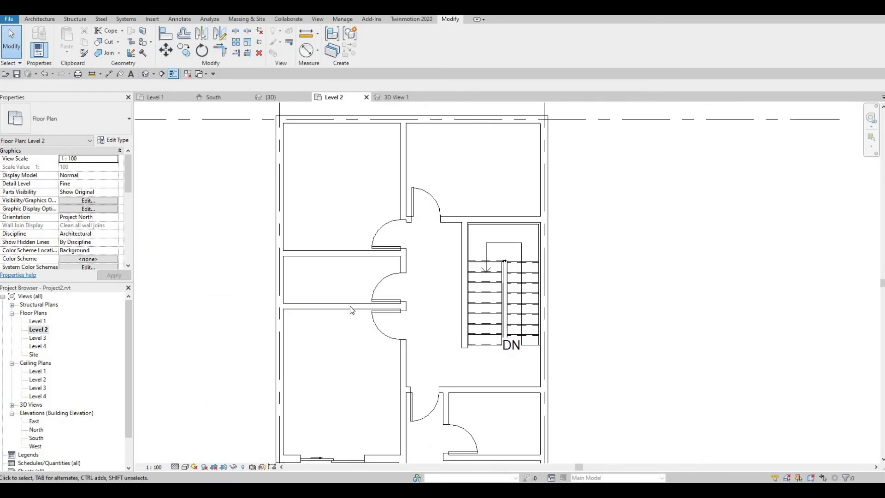
- Nudge the west-room partition walls and the lower and upper room doors down along their walls
left_click(348, 306)
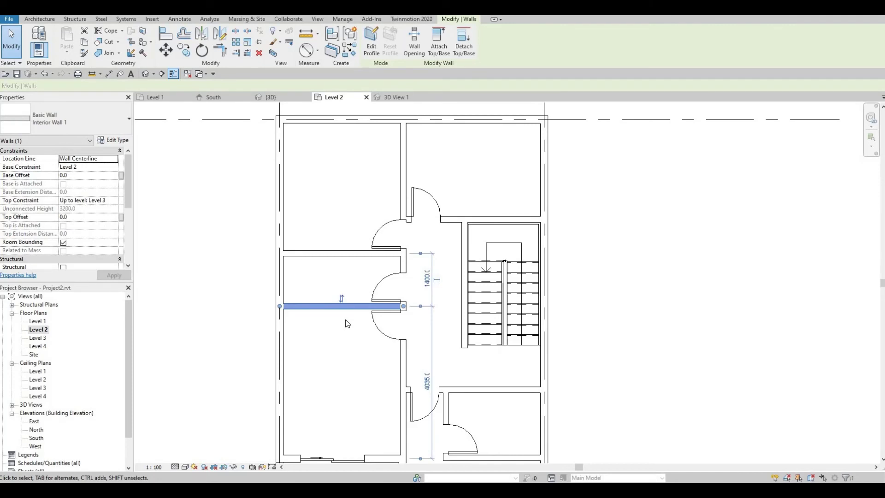
key("Down")
key("Down")
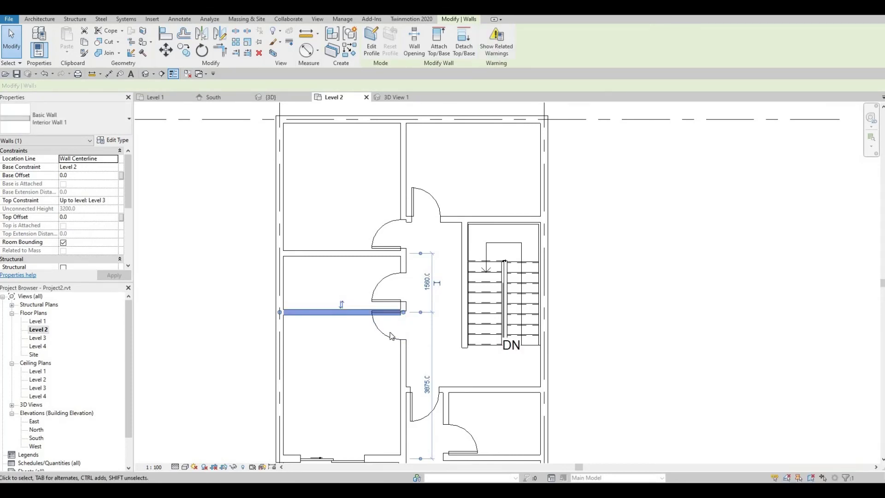
key("Escape")
left_click(390, 338)
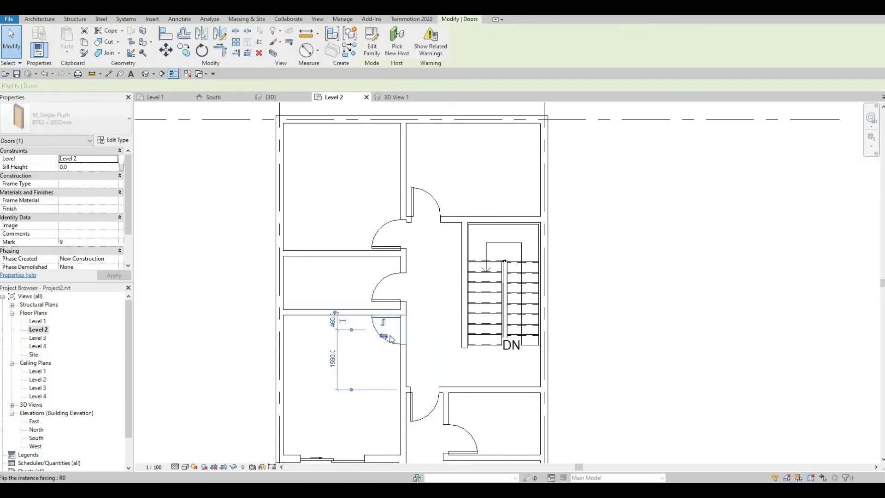
key("Down")
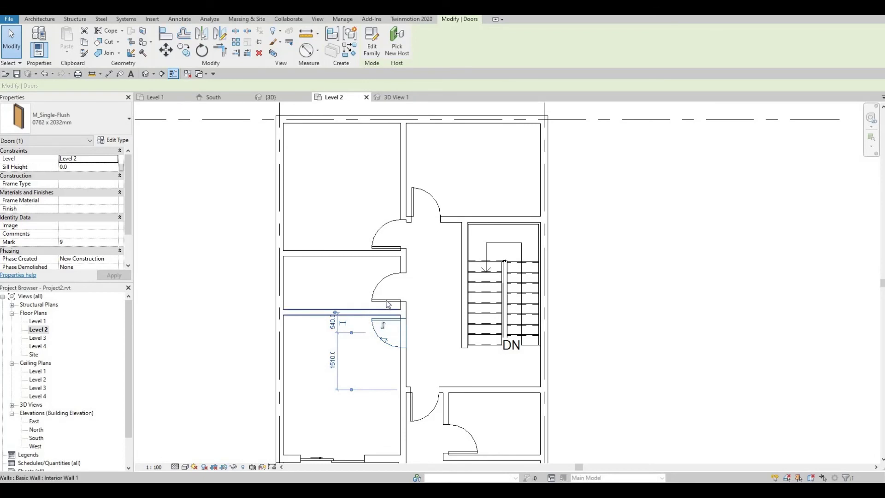
left_click(387, 304)
left_click(386, 295)
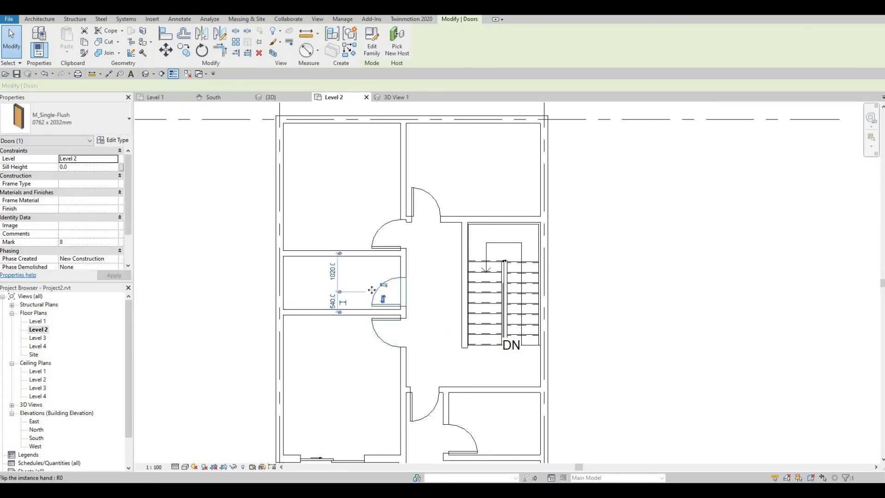
left_click(353, 254)
key("Down")
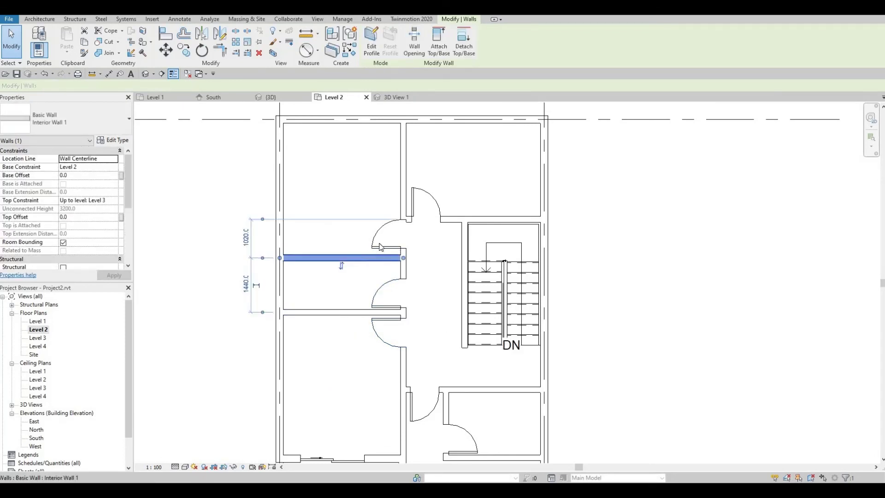
key("Escape")
left_click(377, 246)
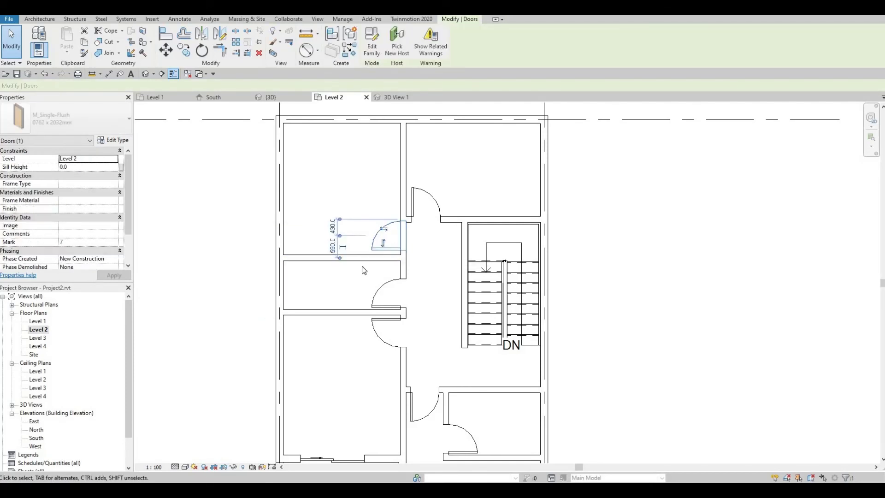
key("Down")
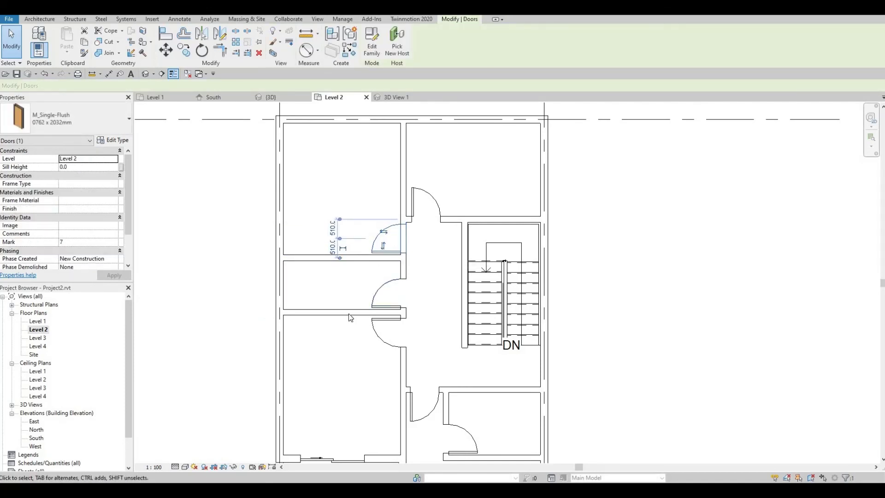
key("Escape")
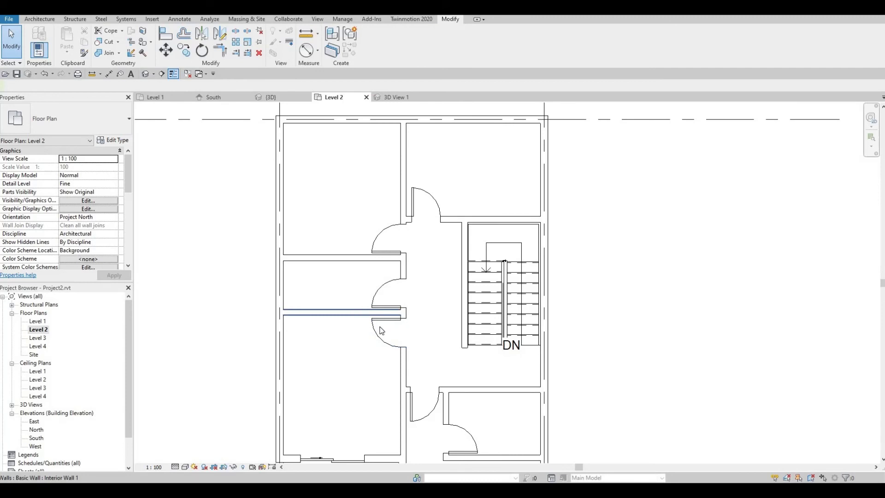
- Fine-tune the lower room's door position with a small down-then-up nudge
left_click(354, 314)
key("Escape")
left_click(378, 335)
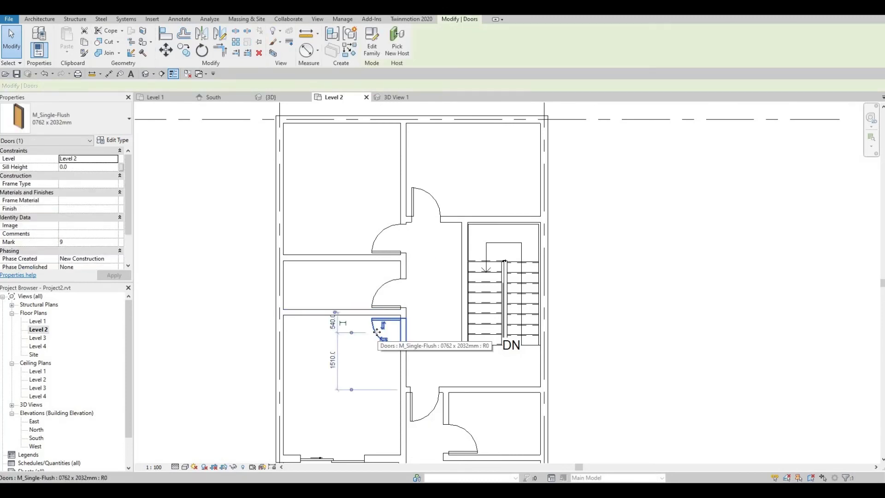
key("Down")
key("Up")
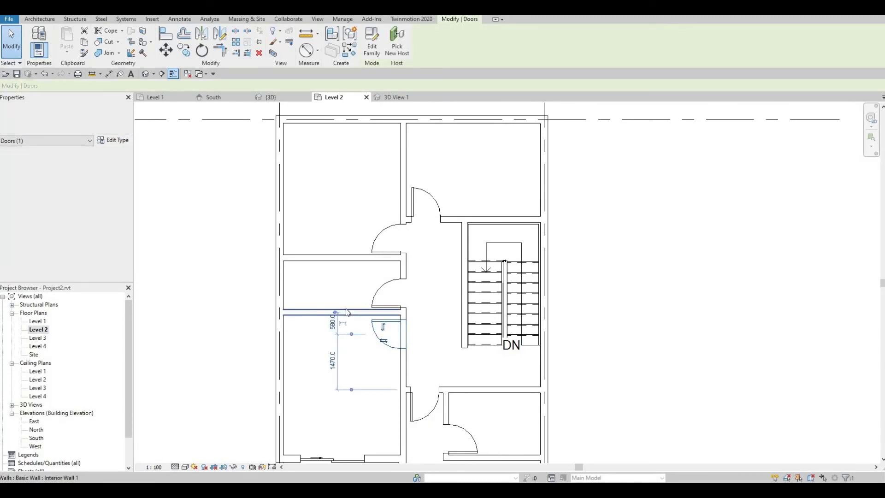
- Set both west-room partitions to 1400 spacing through their temporary dimensions
left_click(318, 315)
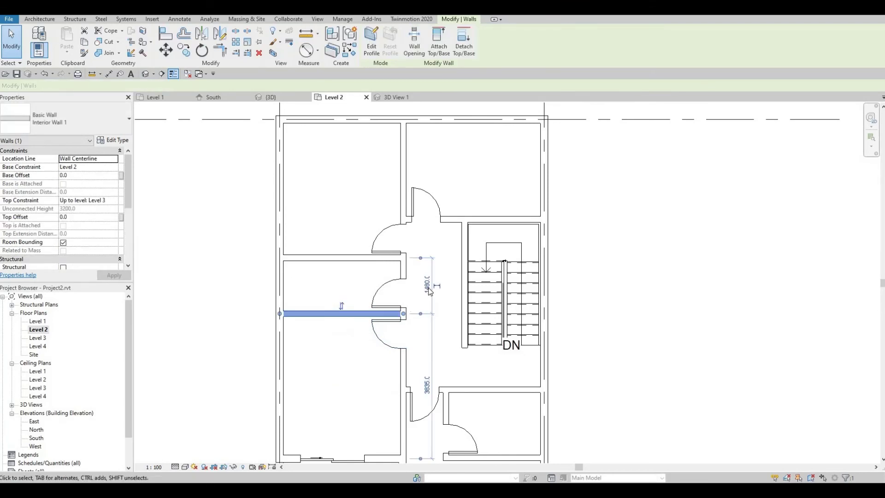
left_click(428, 287)
type("1")
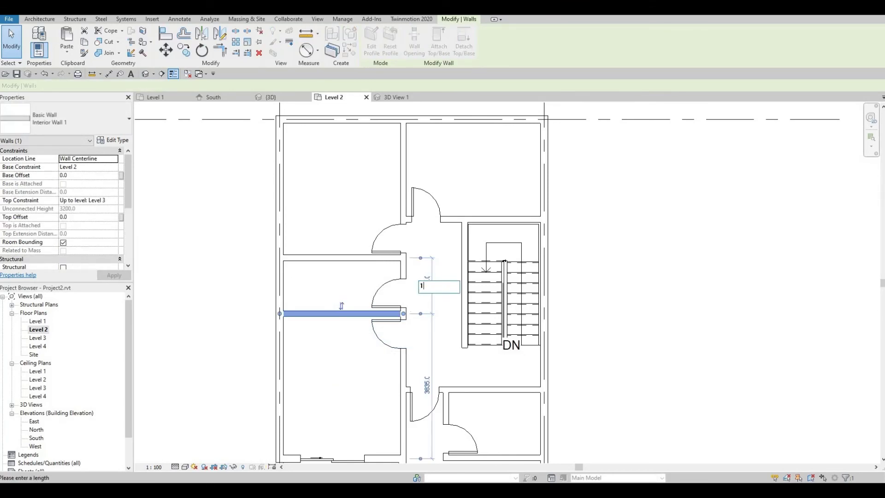
type("400")
key("Return")
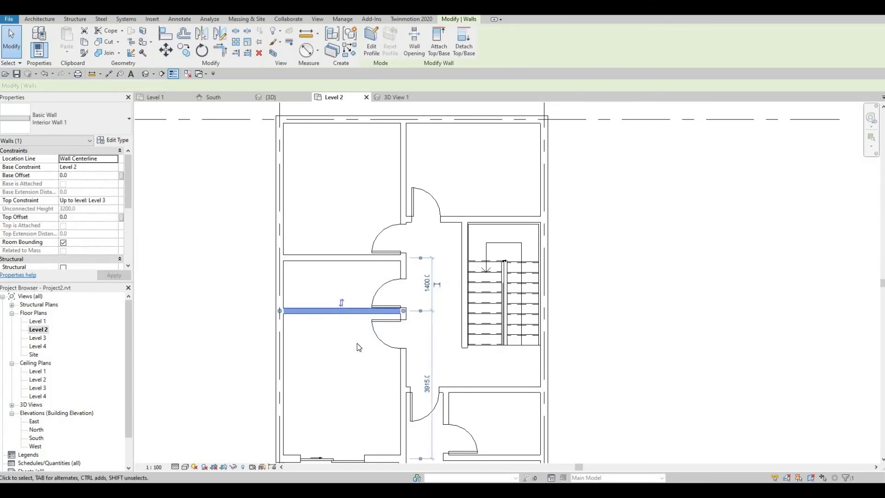
key("Escape")
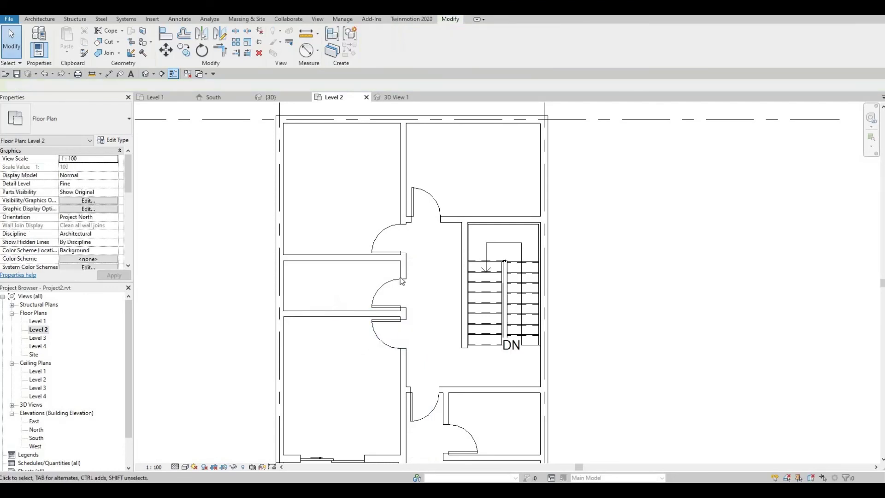
left_click(359, 257)
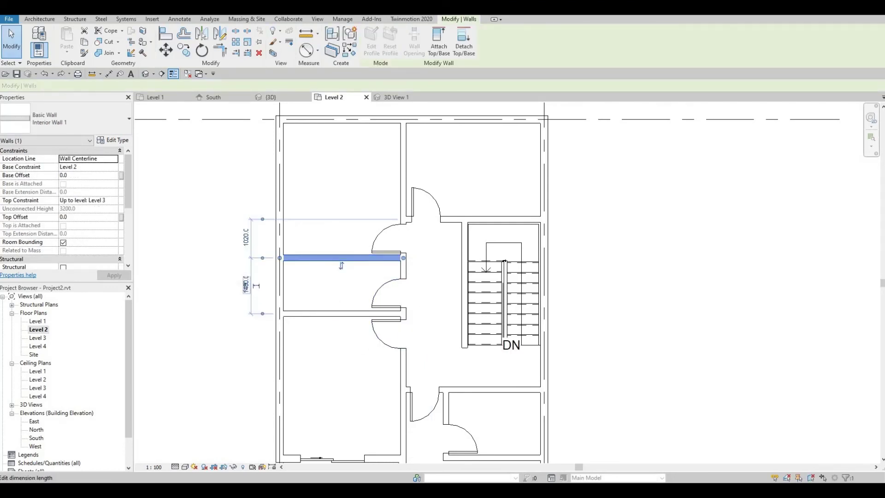
left_click(245, 286)
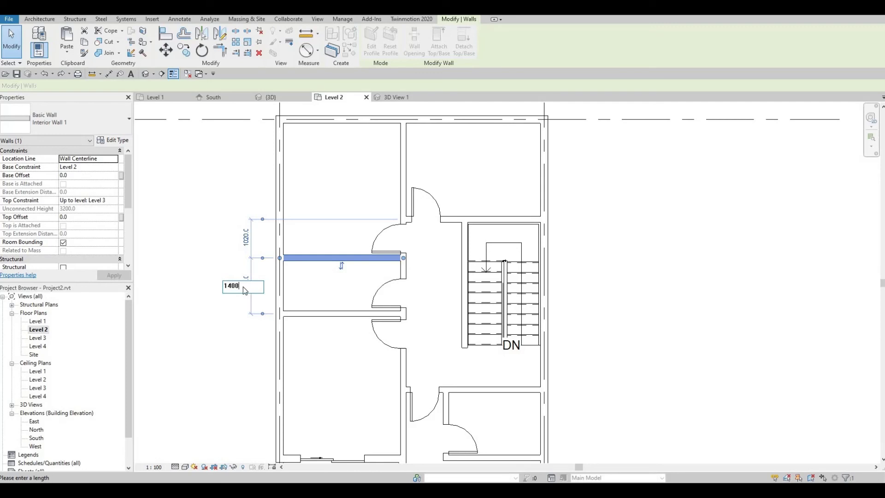
type("1400")
key("Return")
key("Escape")
- Slide the upper room's door slightly down its wall
left_click(378, 252)
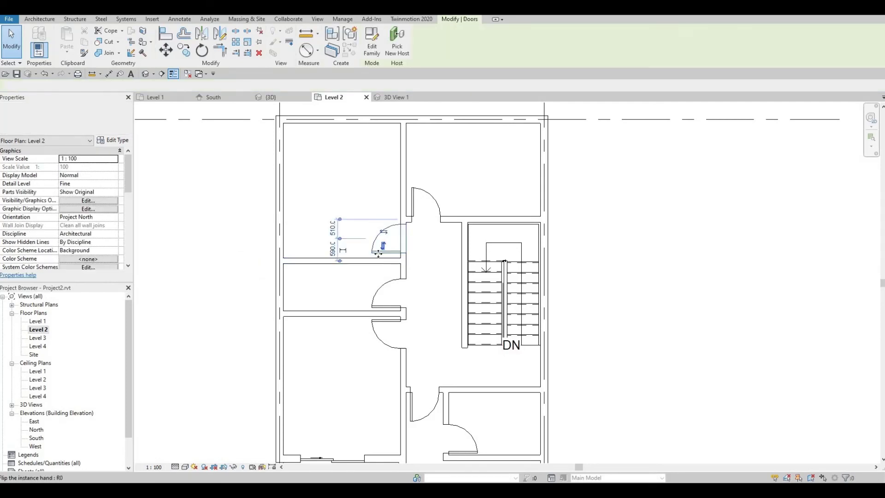
left_click_drag(377, 255, 378, 256)
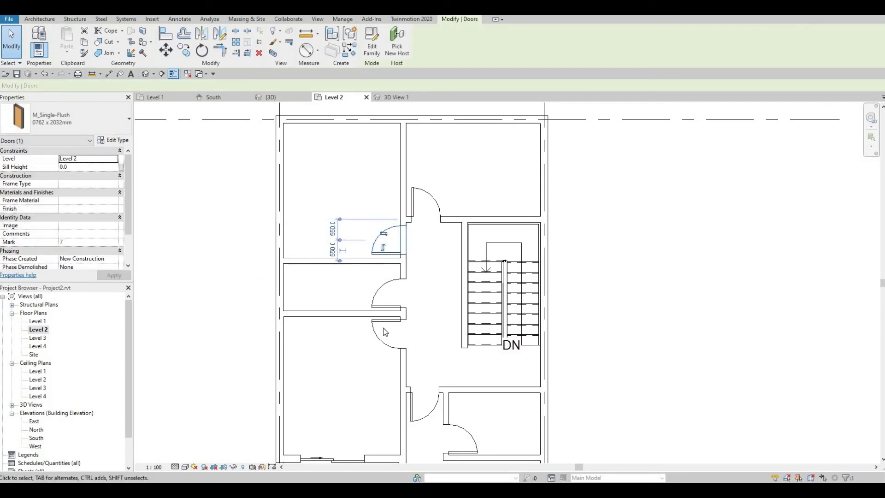
key("Escape")
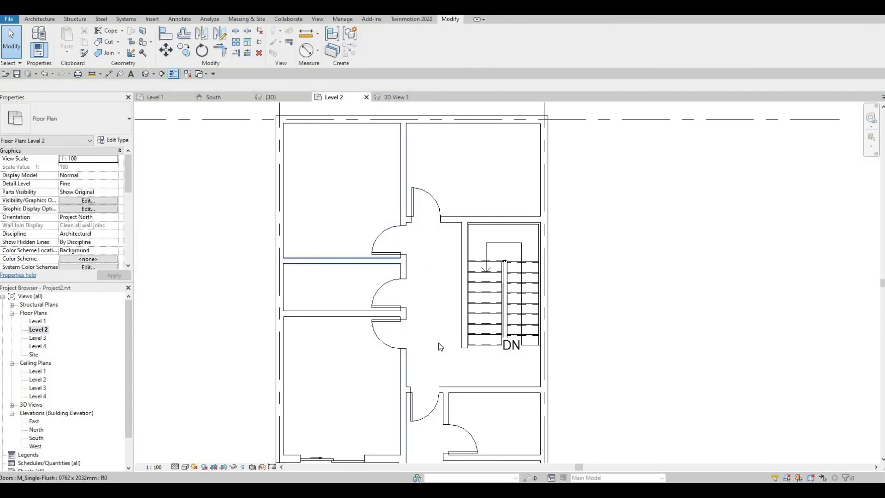
- Zoom out to show the whole Level 2 plan with grid lines A, B and C
scroll(392, 285, "down", 4)
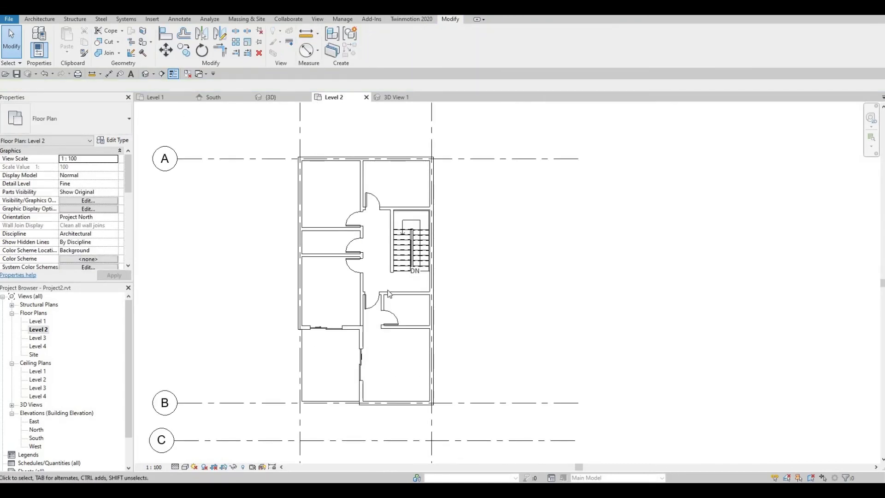